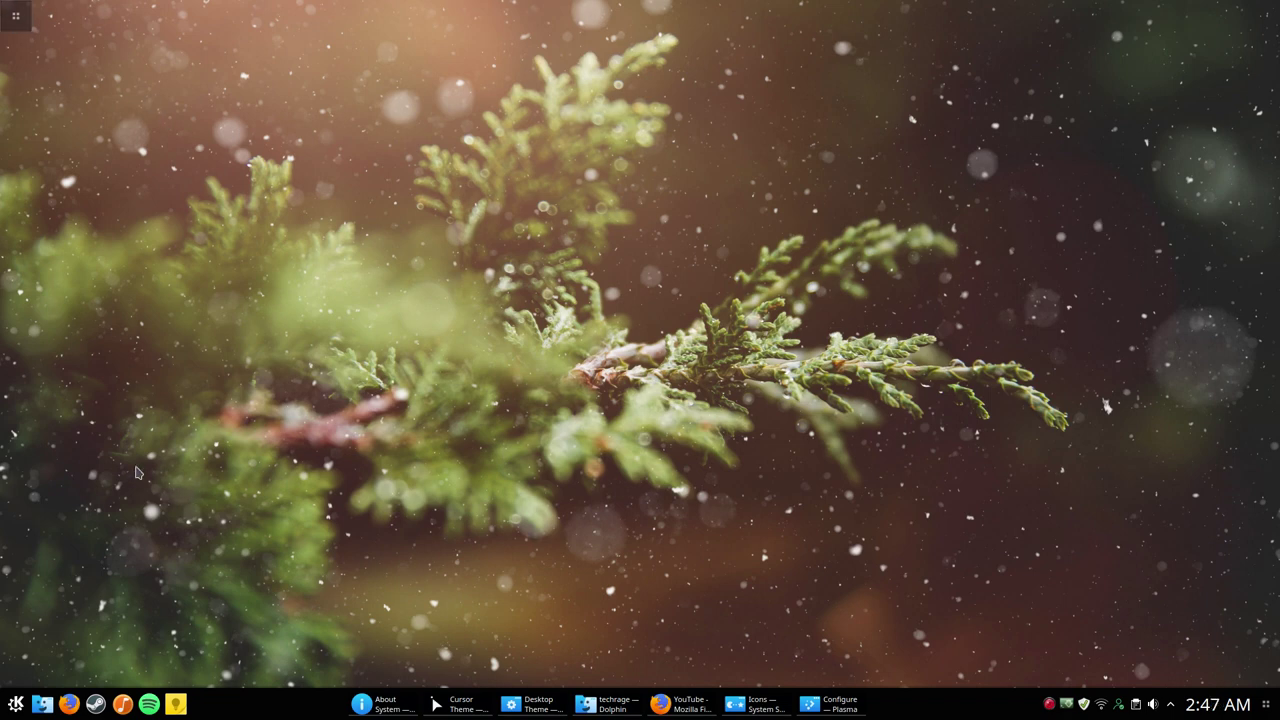
# Open the list of widgets that can be added to the desktop and dismiss it
pyautogui.rightClick(243, 279)
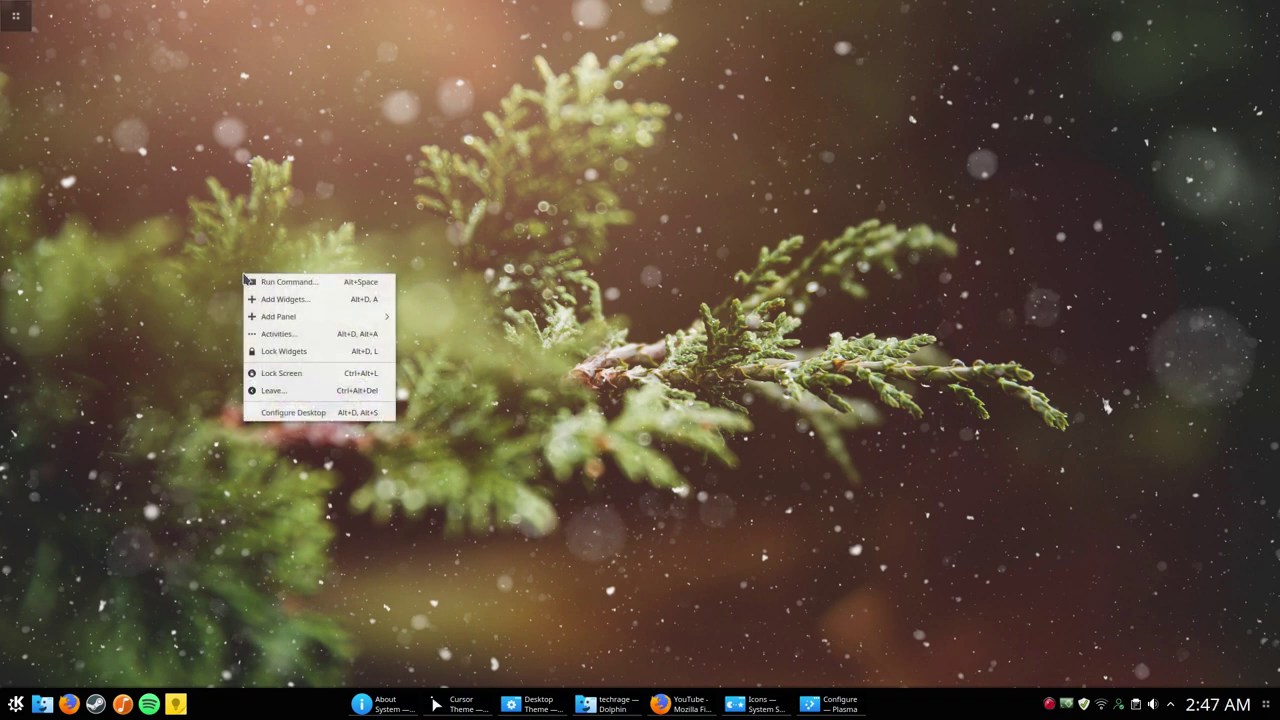
pyautogui.click(300, 302)
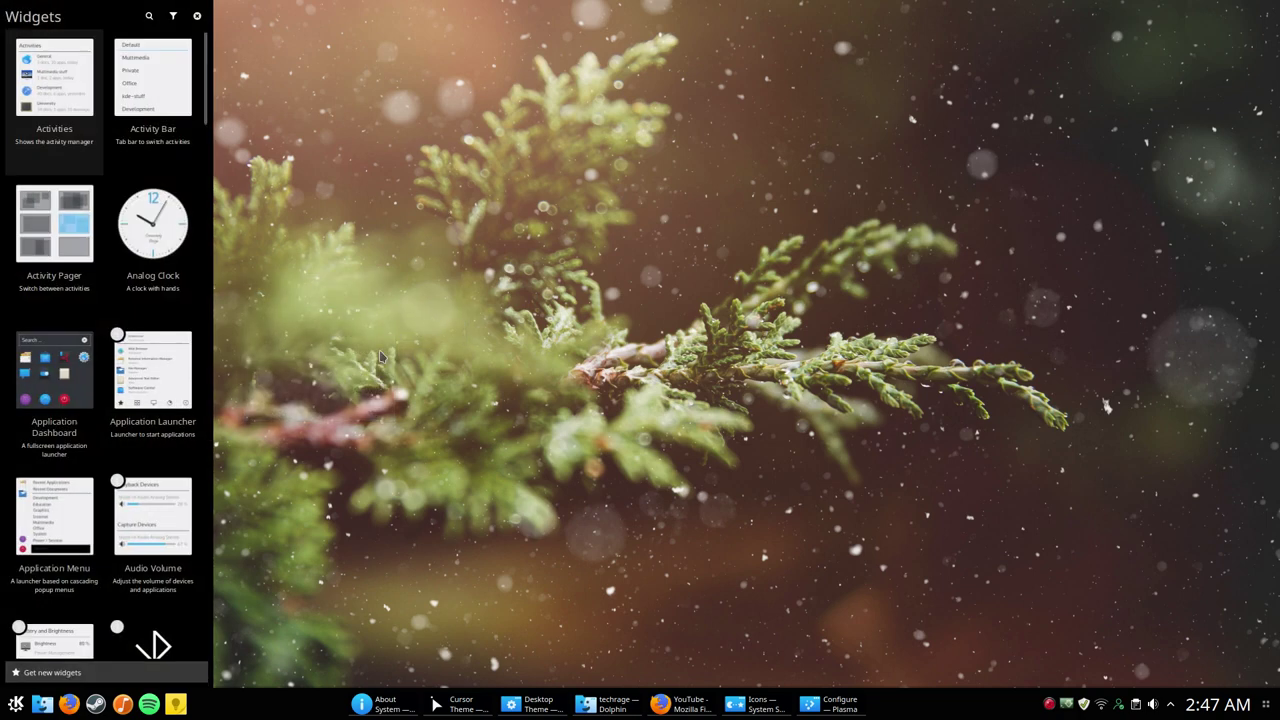
pyautogui.click(239, 340)
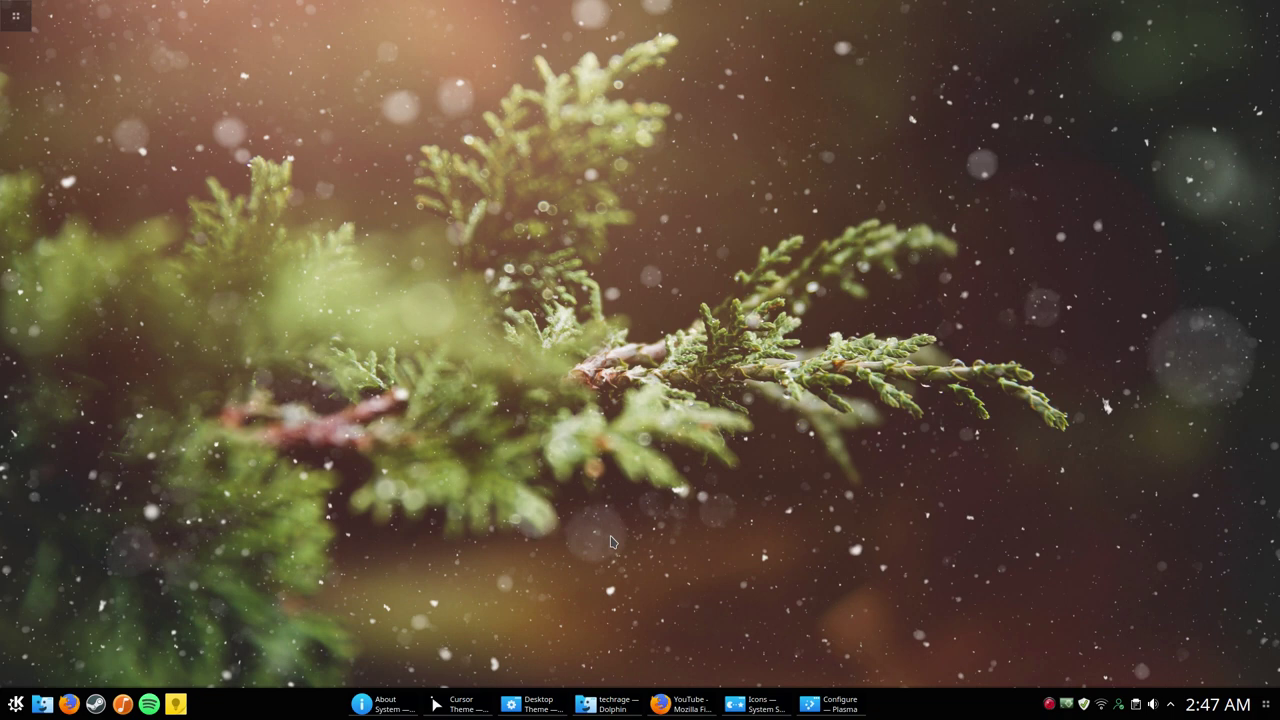
# Bring up the About System information, check the SimpleScreenRecorder recording status and minimise the recorder window
pyautogui.click(383, 704)
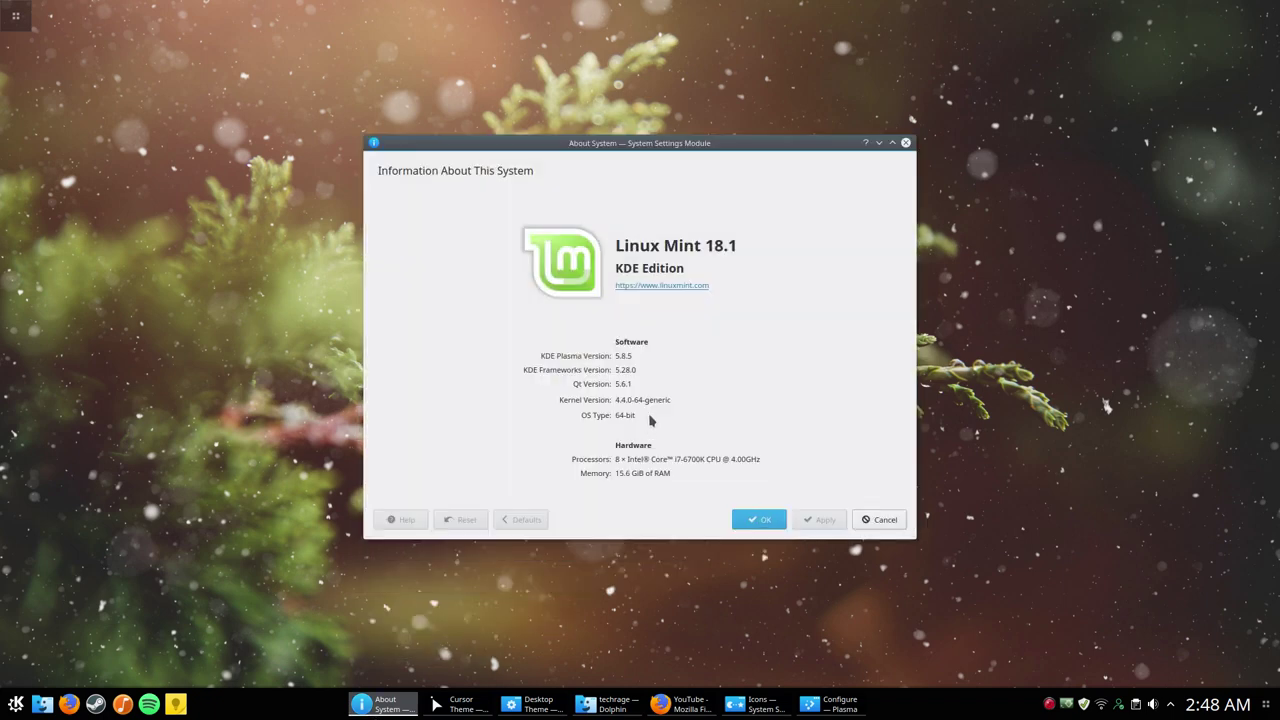
pyautogui.rightClick(1049, 704)
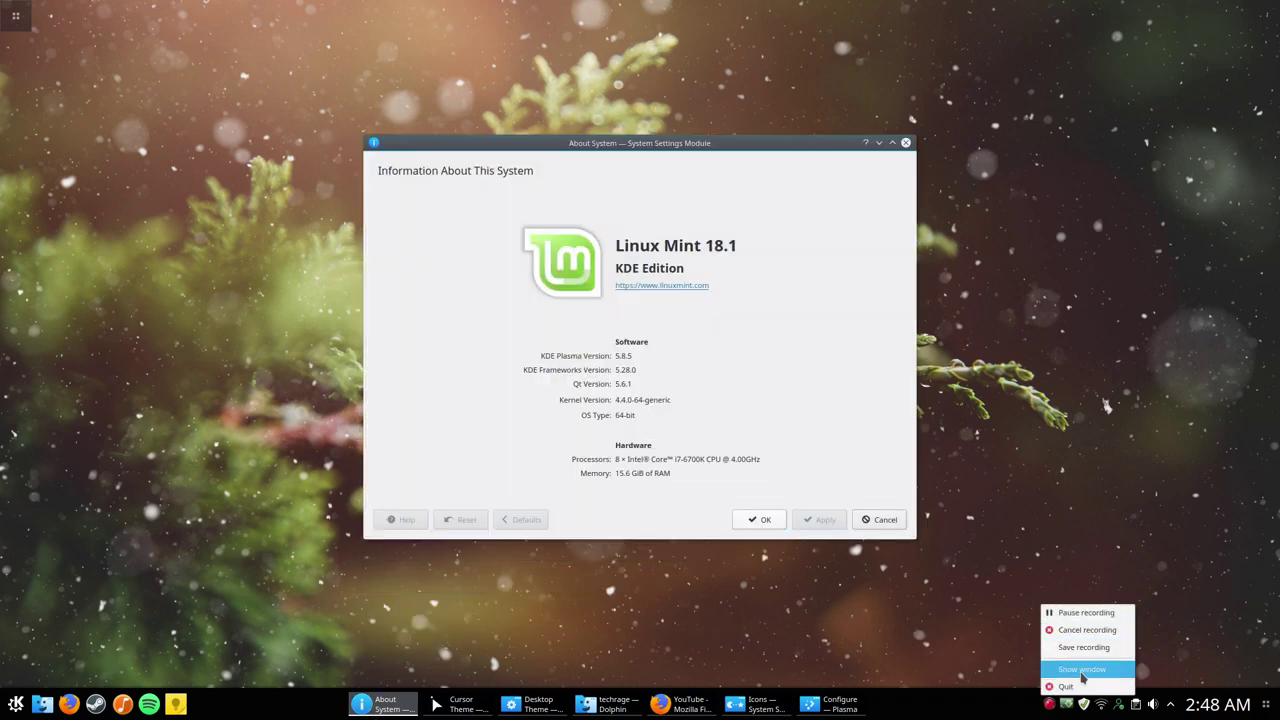
pyautogui.click(1081, 670)
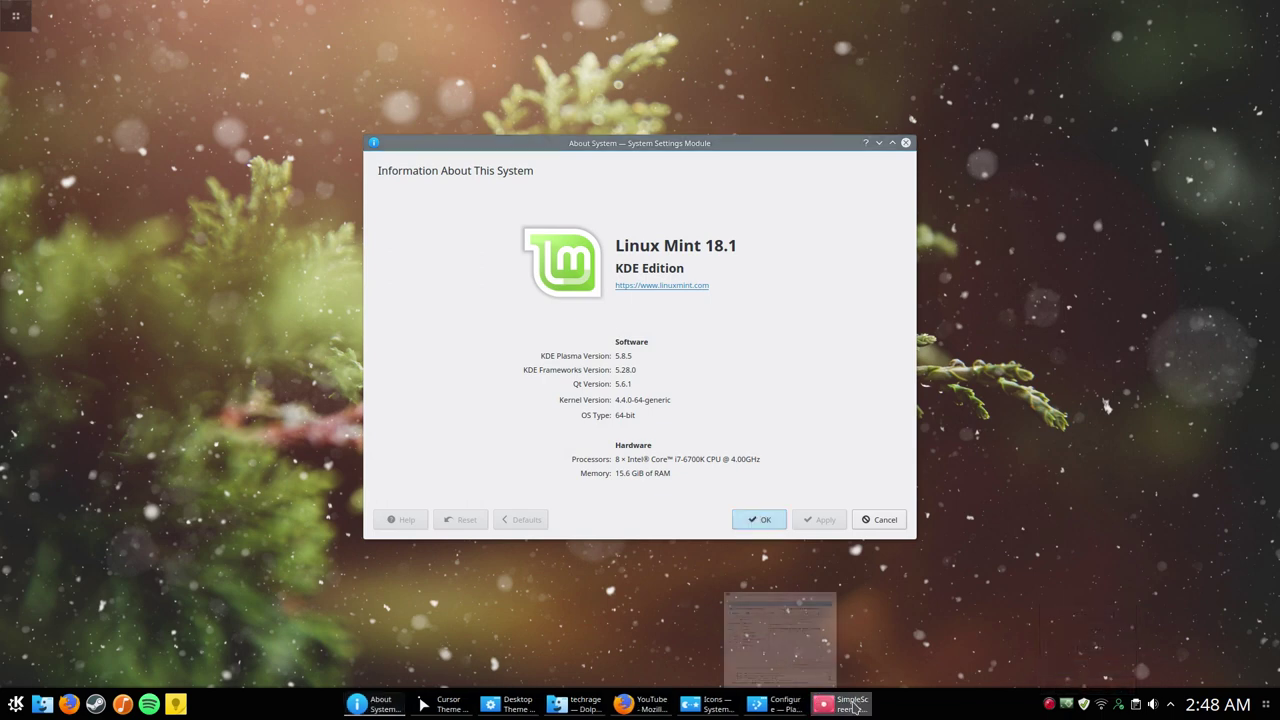
pyautogui.click(853, 708)
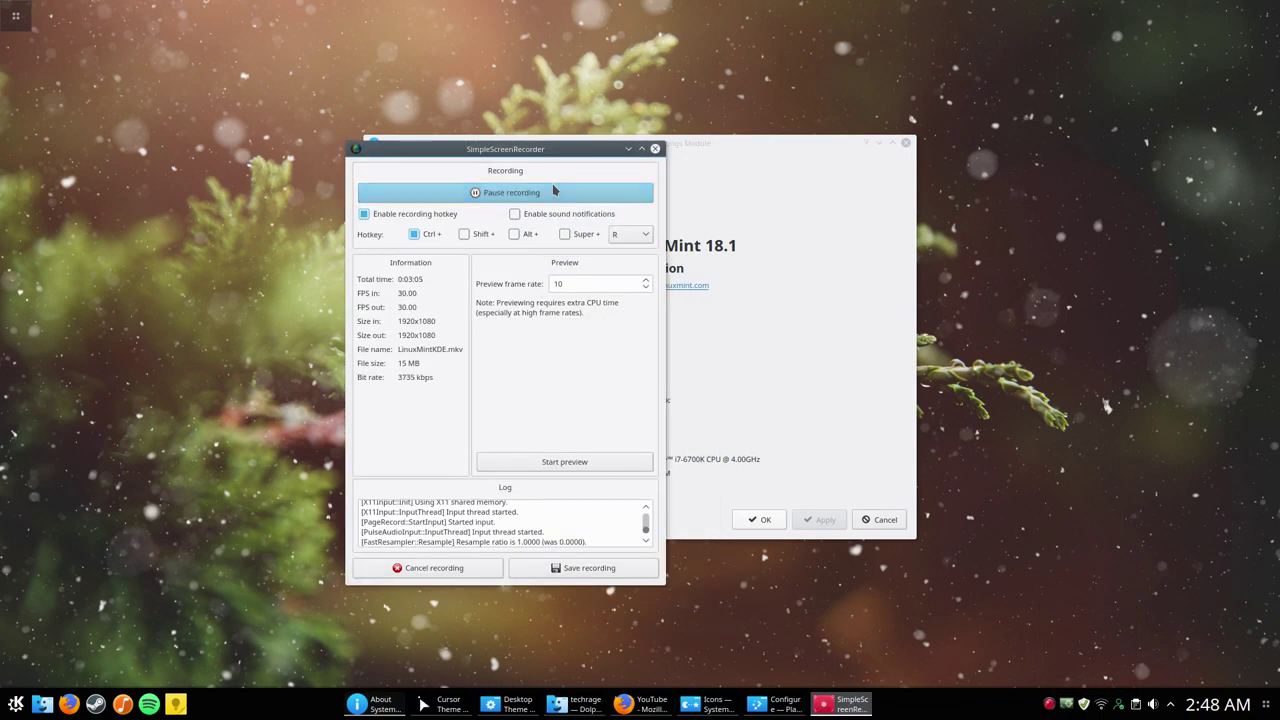
pyautogui.click(629, 149)
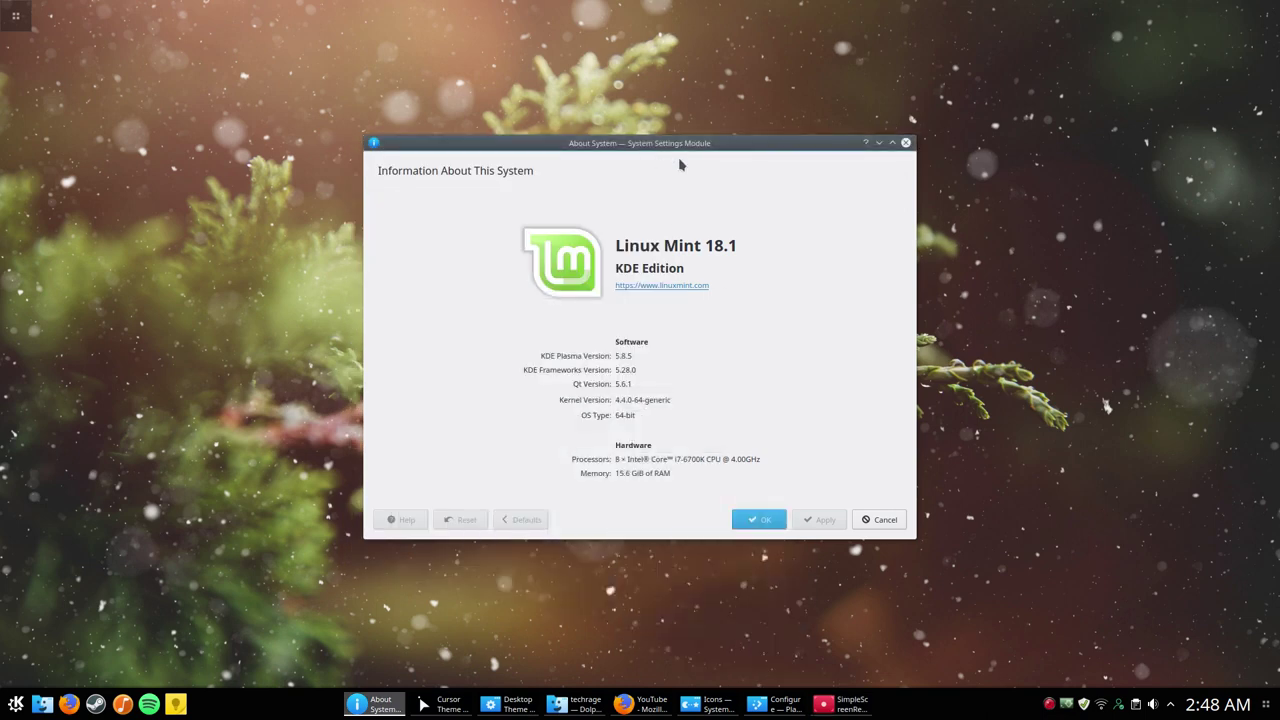
# Shift the About System window slightly and close it
pyautogui.moveTo(678, 157); pyautogui.dragTo(670, 158)
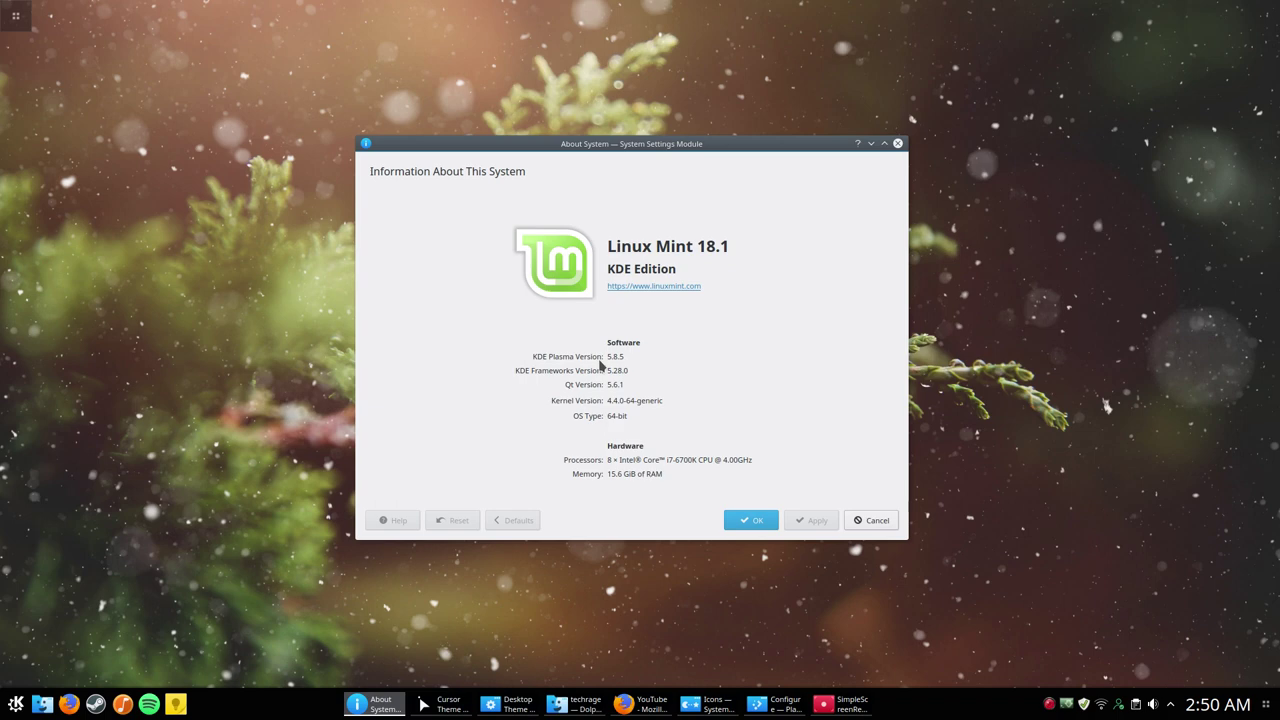
pyautogui.click(897, 144)
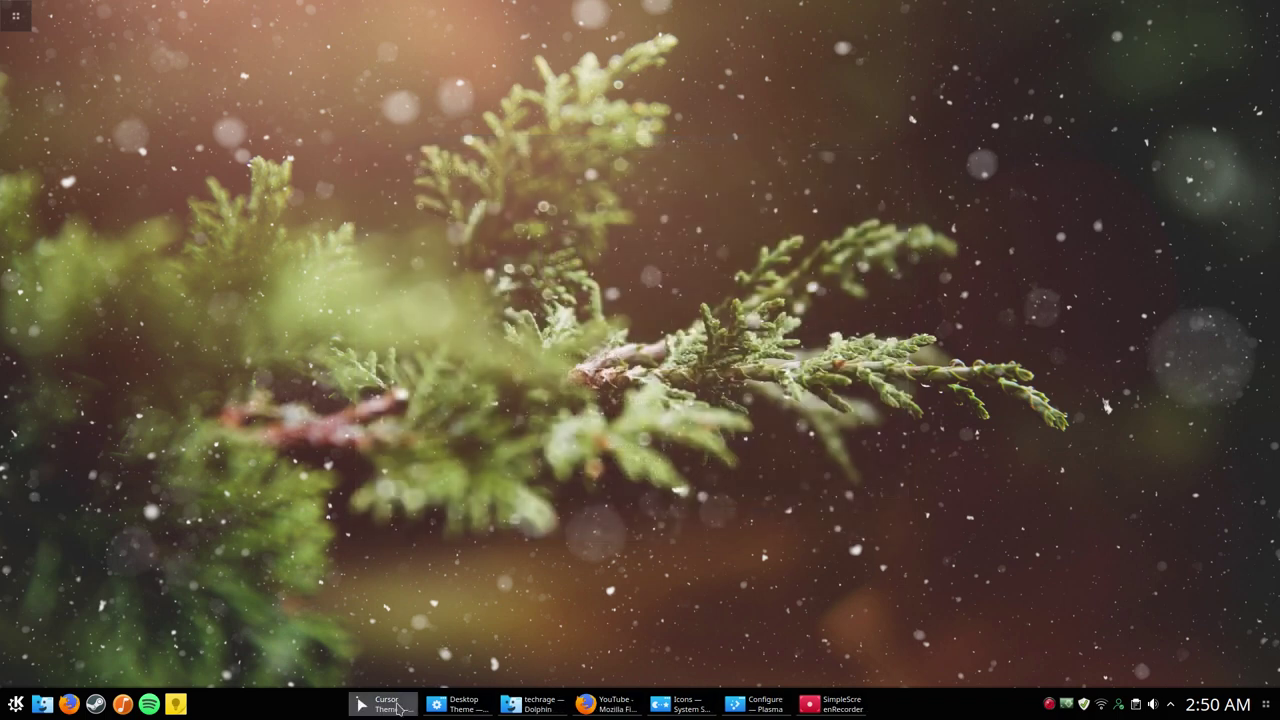
# Bring up the Cursor Theme window, look over the installed mouse cursor themes and minimise it
pyautogui.click(372, 710)
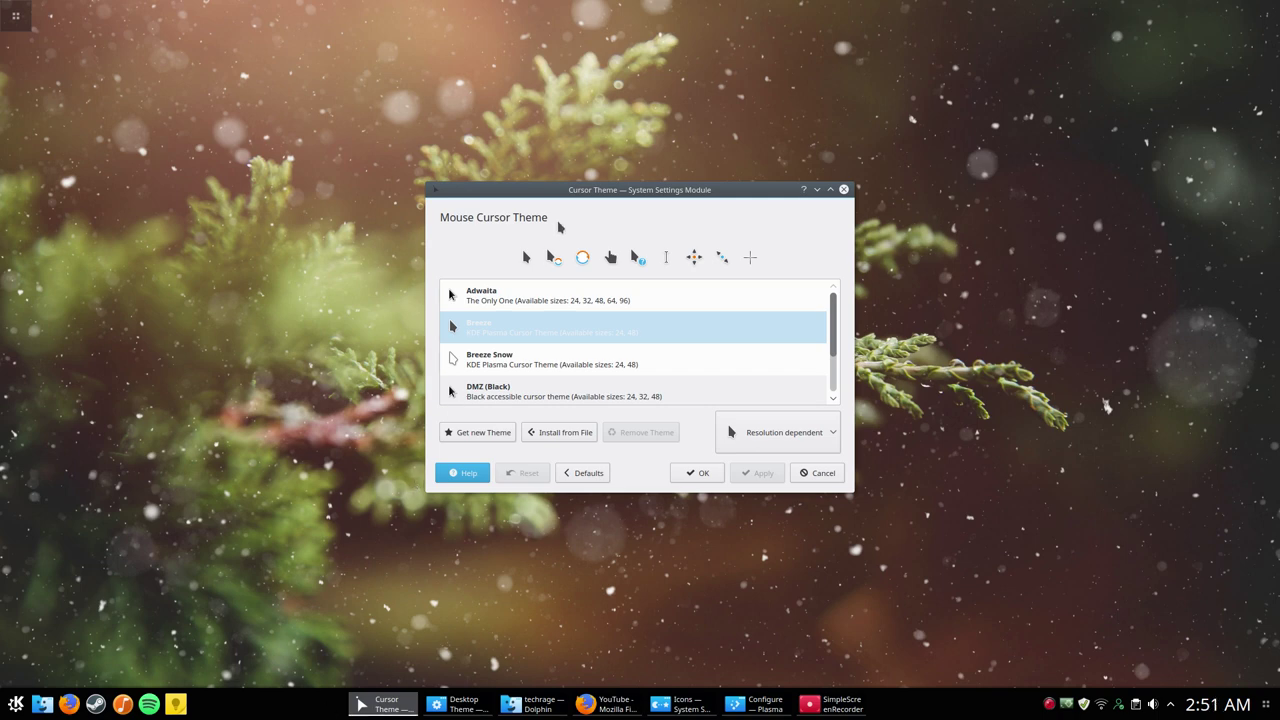
pyautogui.scroll(-1, 523, 373)
pyautogui.scroll(1, 528, 368)
pyautogui.click(817, 190)
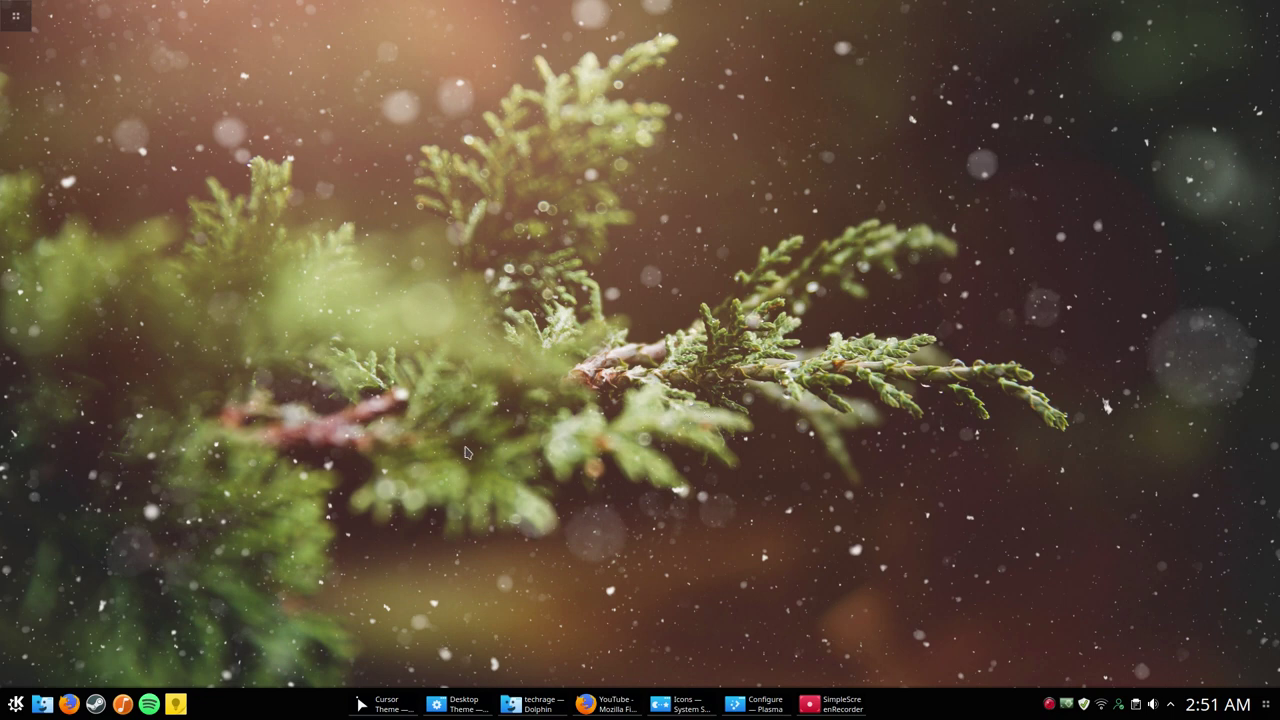
# Restore the Cursor Theme window, reposition it and look through the full list of installed themes
pyautogui.click(385, 704)
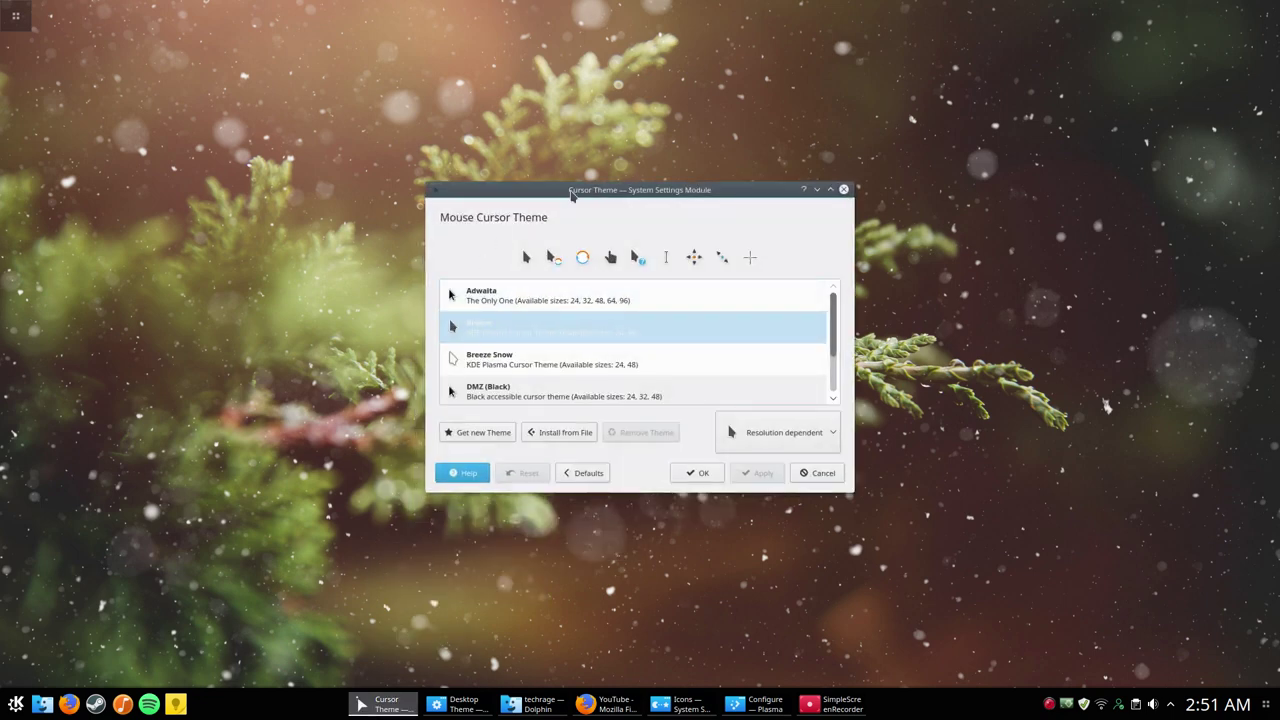
pyautogui.moveTo(600, 189); pyautogui.dragTo(545, 155)
pyautogui.scroll(-2, 475, 357)
pyautogui.scroll(2, 475, 357)
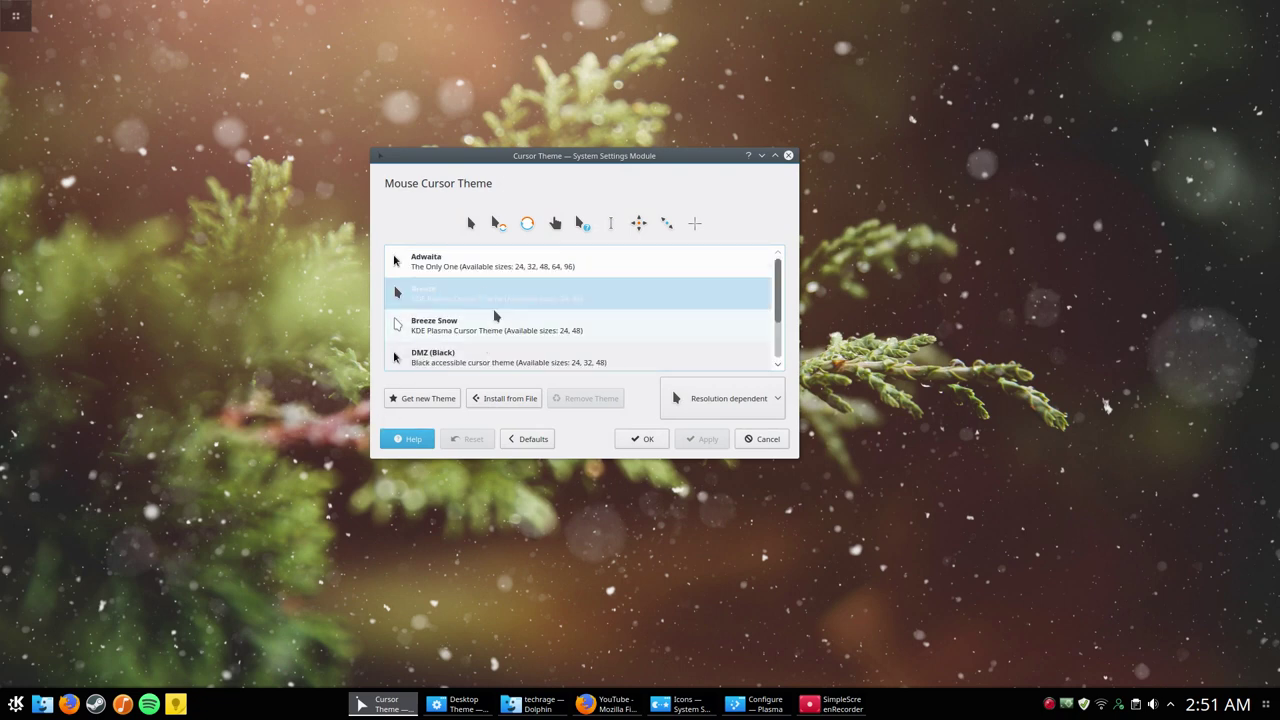
pyautogui.scroll(-2, 486, 345)
# Open the online installer for new cursor themes, move it off the Cursor Theme window and browse the newest entries
pyautogui.click(438, 400)
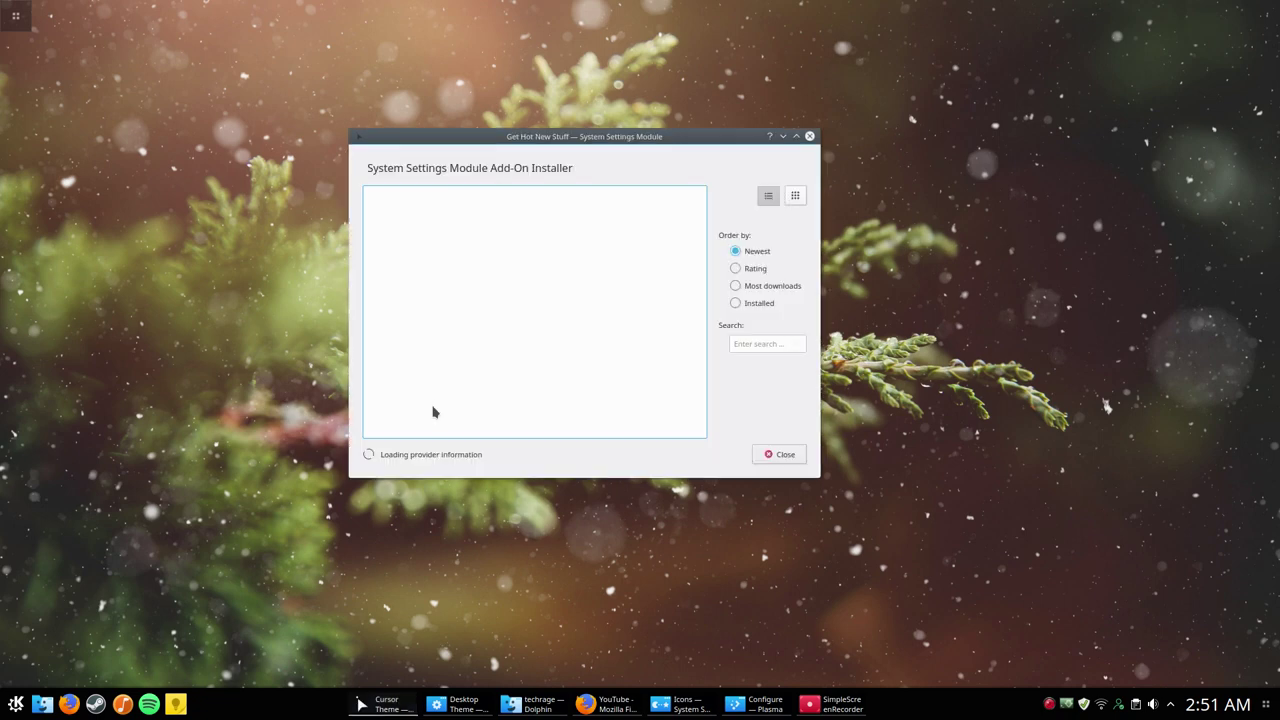
pyautogui.moveTo(511, 137); pyautogui.dragTo(680, 102)
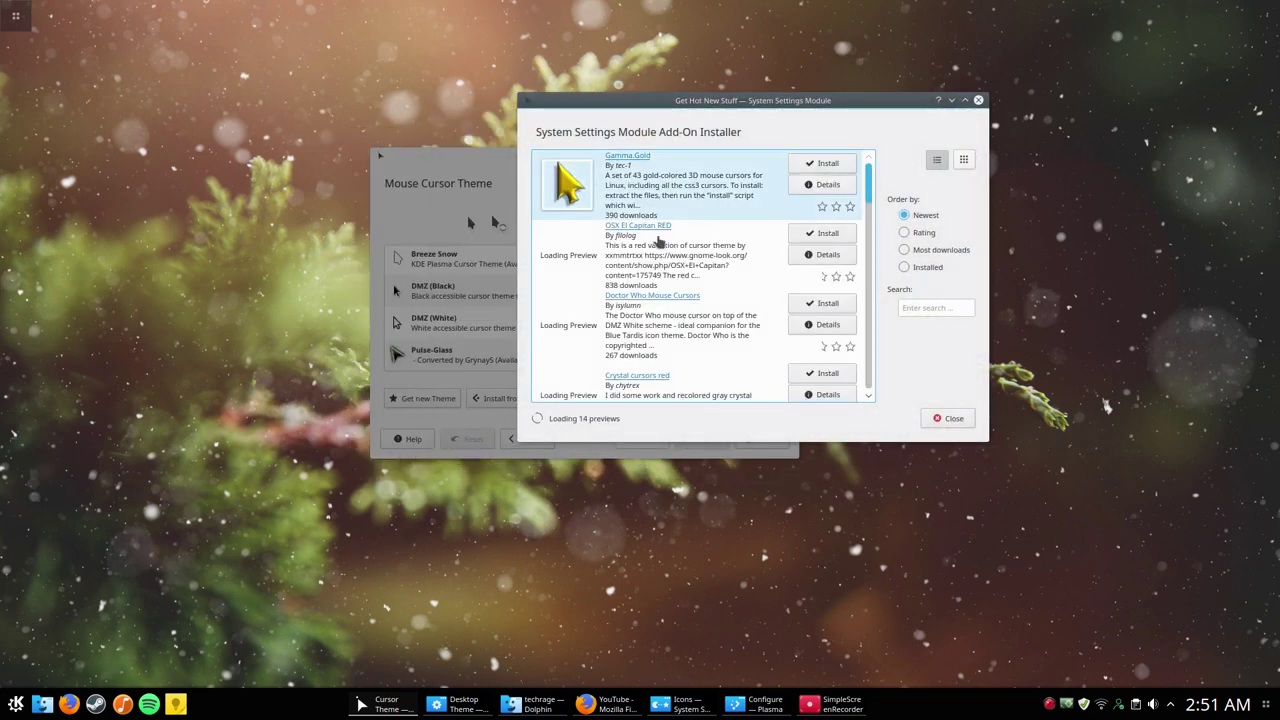
pyautogui.scroll(-1, 694, 171)
pyautogui.scroll(1, 688, 230)
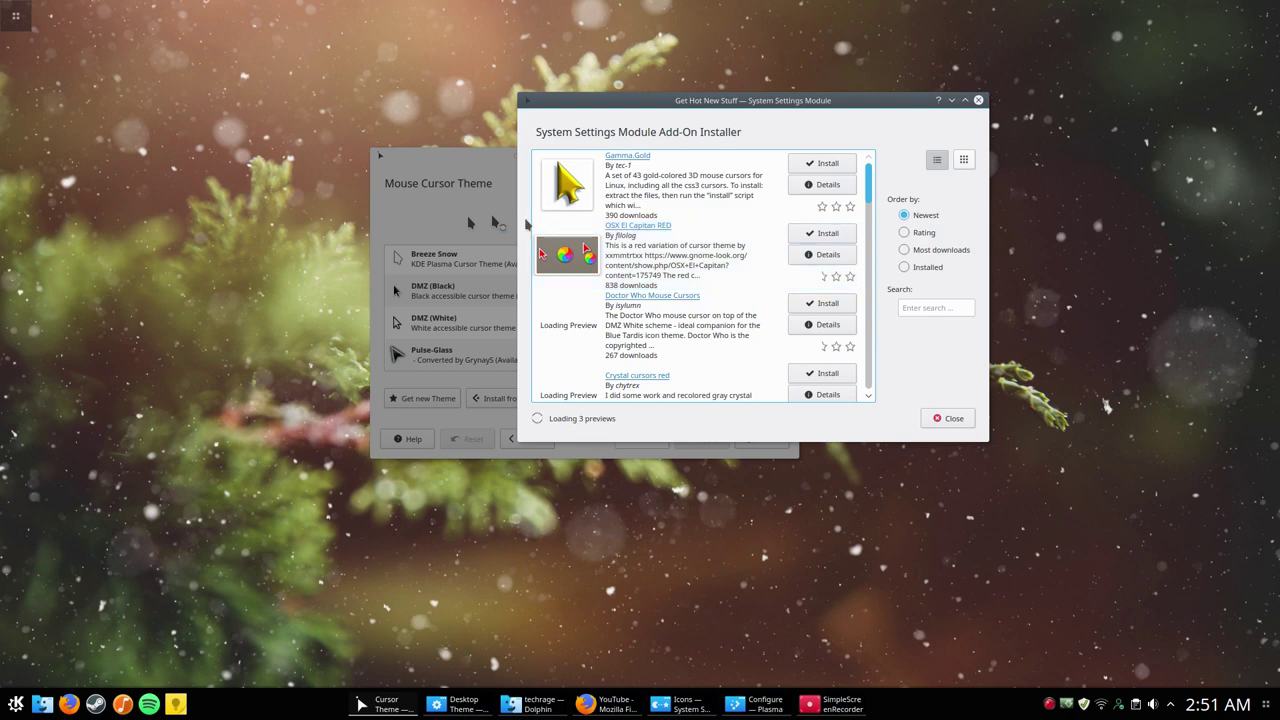
pyautogui.scroll(-1, 586, 356)
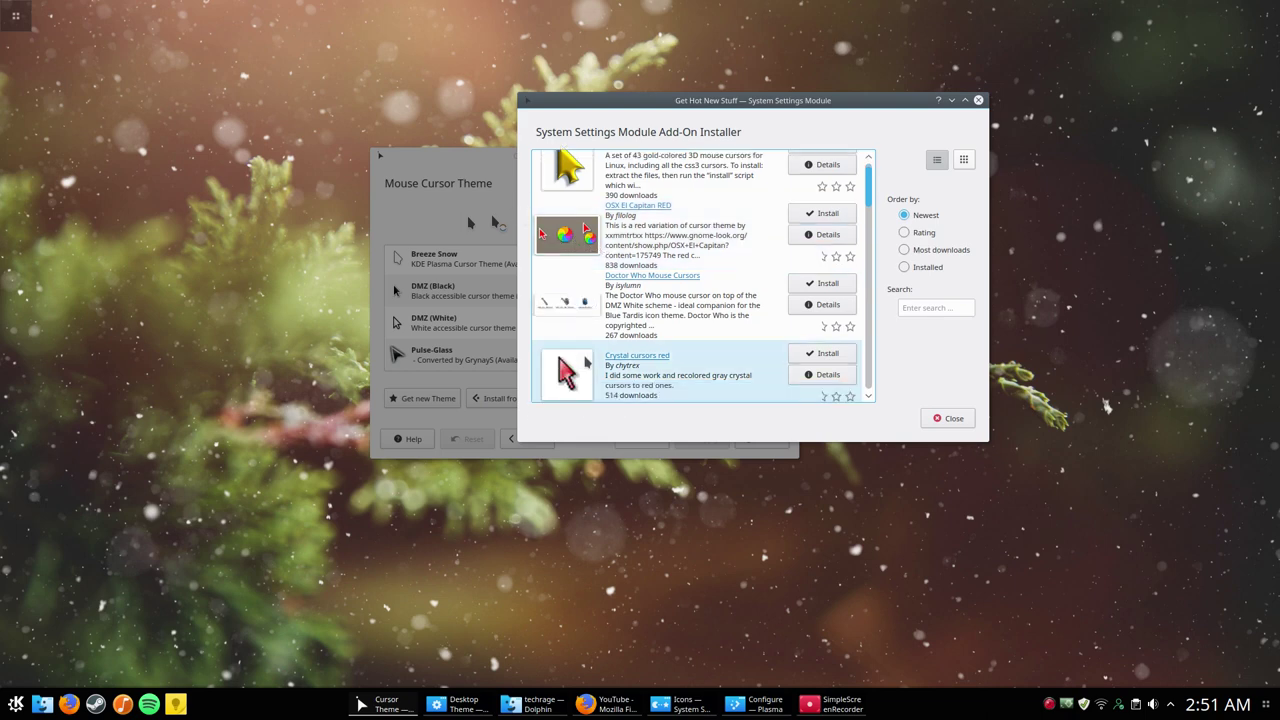
pyautogui.scroll(1, 658, 316)
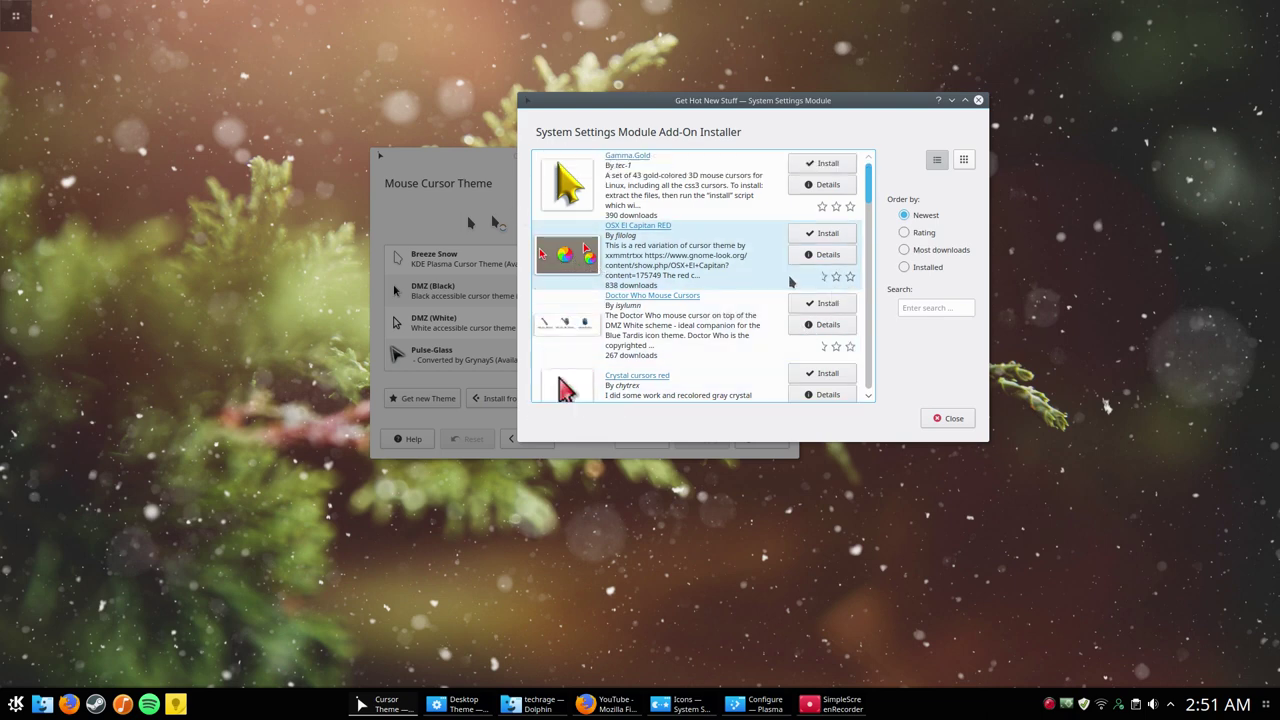
# Order the downloadable cursor themes by Most downloads and browse the list
pyautogui.click(930, 250)
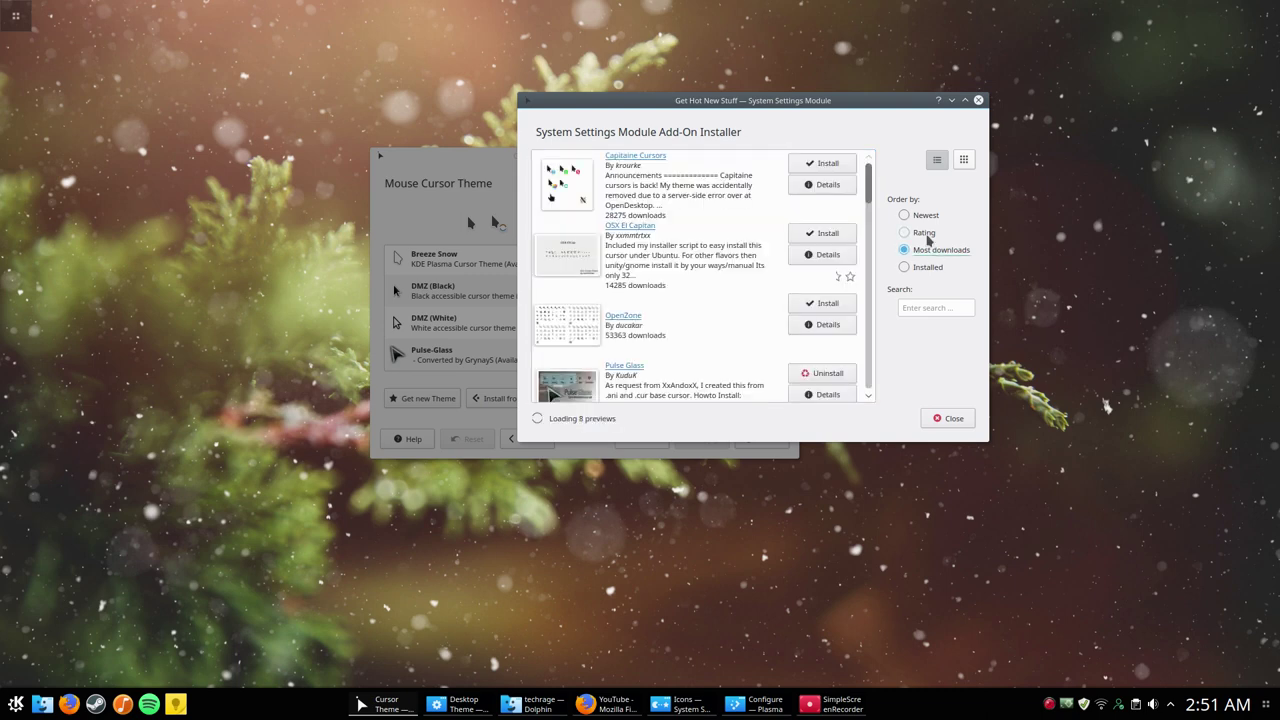
pyautogui.scroll(-3, 647, 240)
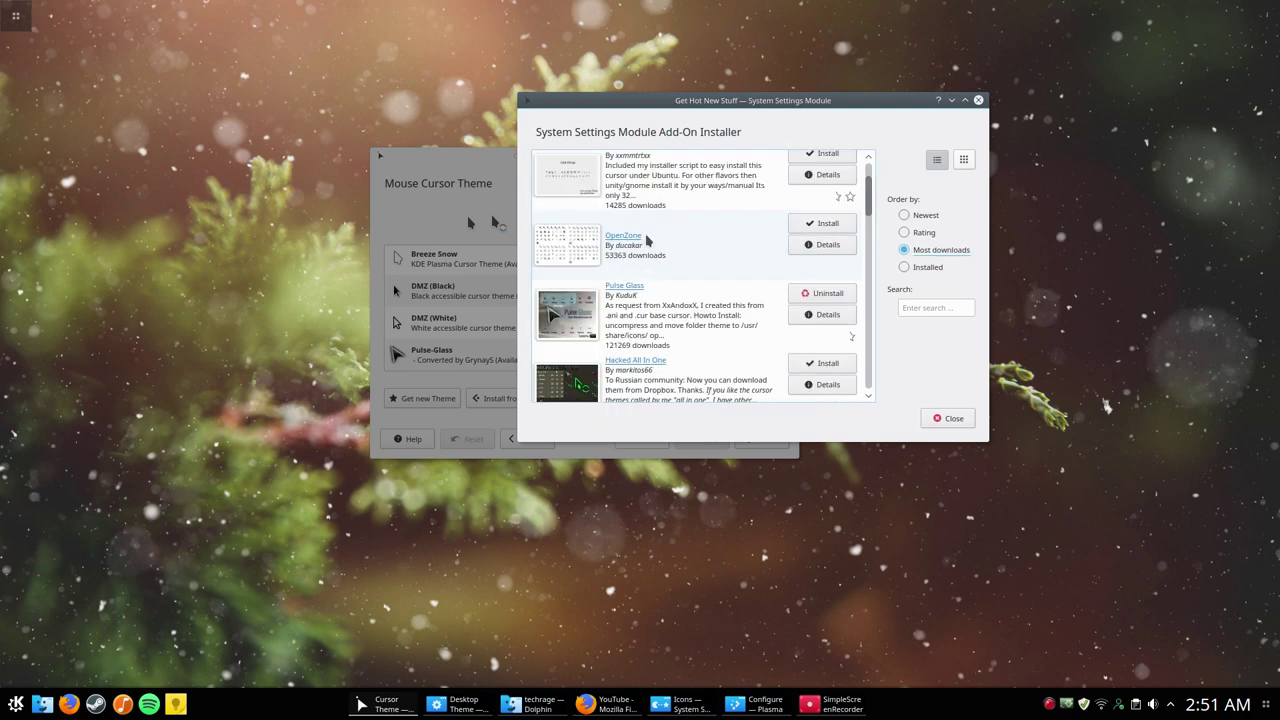
pyautogui.scroll(3, 647, 240)
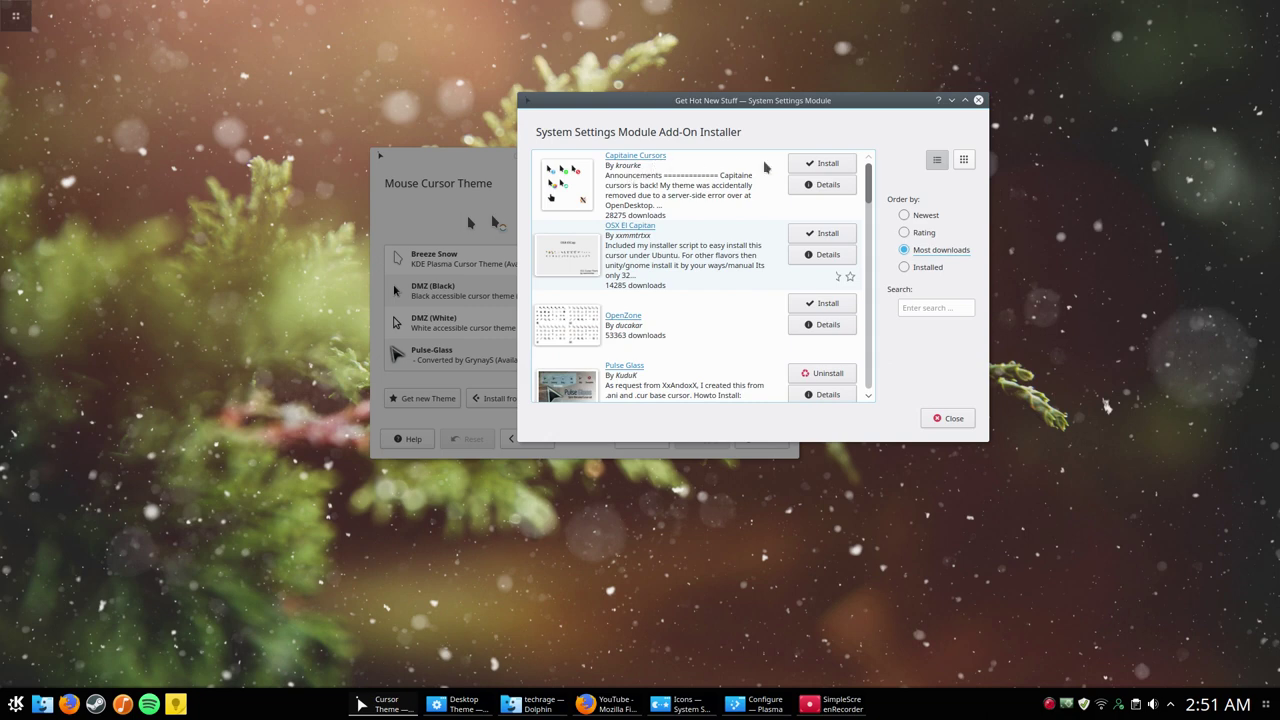
# Read the details page of Capitaine Cursors, close the add-on installer and minimise the Cursor Theme window
pyautogui.click(812, 188)
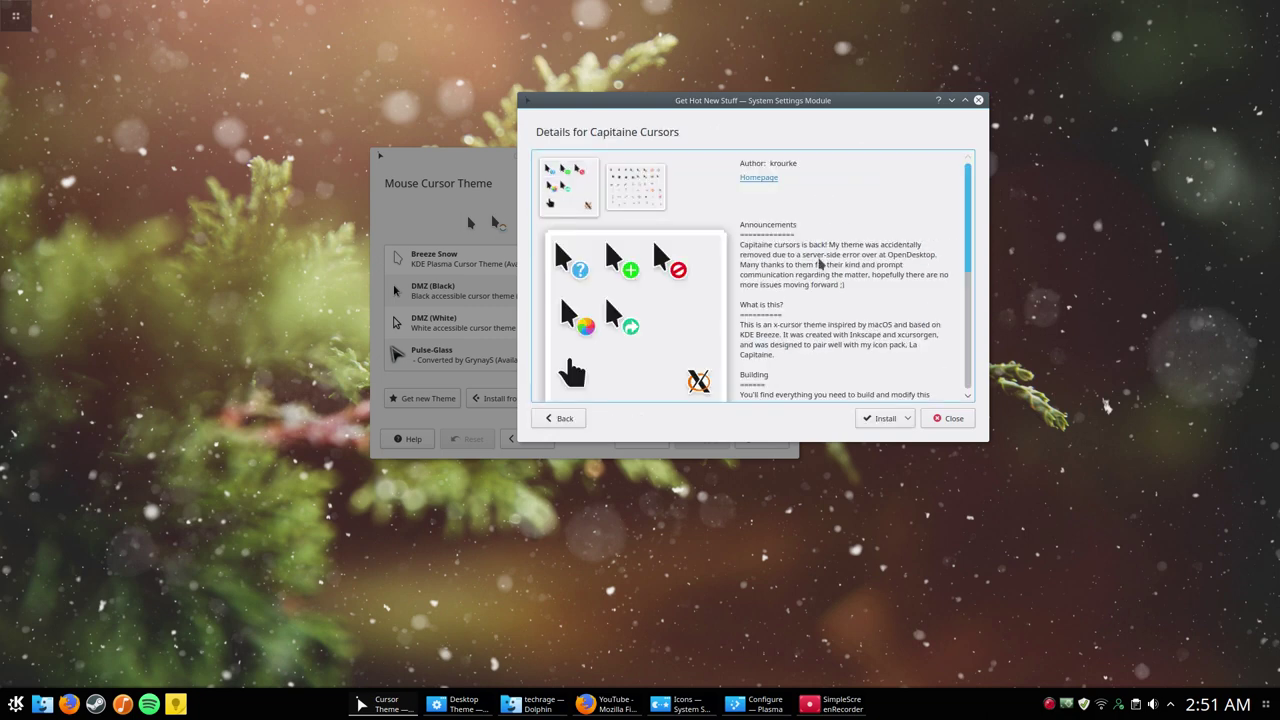
pyautogui.scroll(-3, 683, 351)
pyautogui.scroll(2, 683, 351)
pyautogui.scroll(-5, 768, 354)
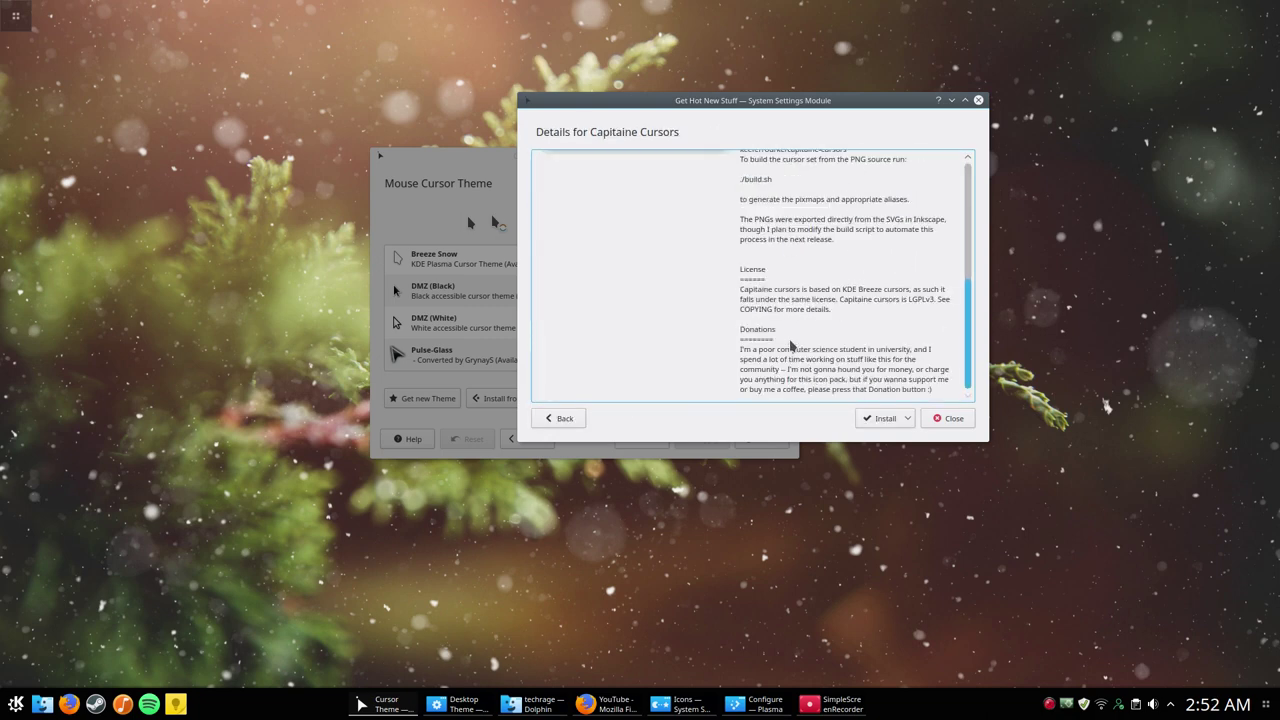
pyautogui.scroll(8, 790, 345)
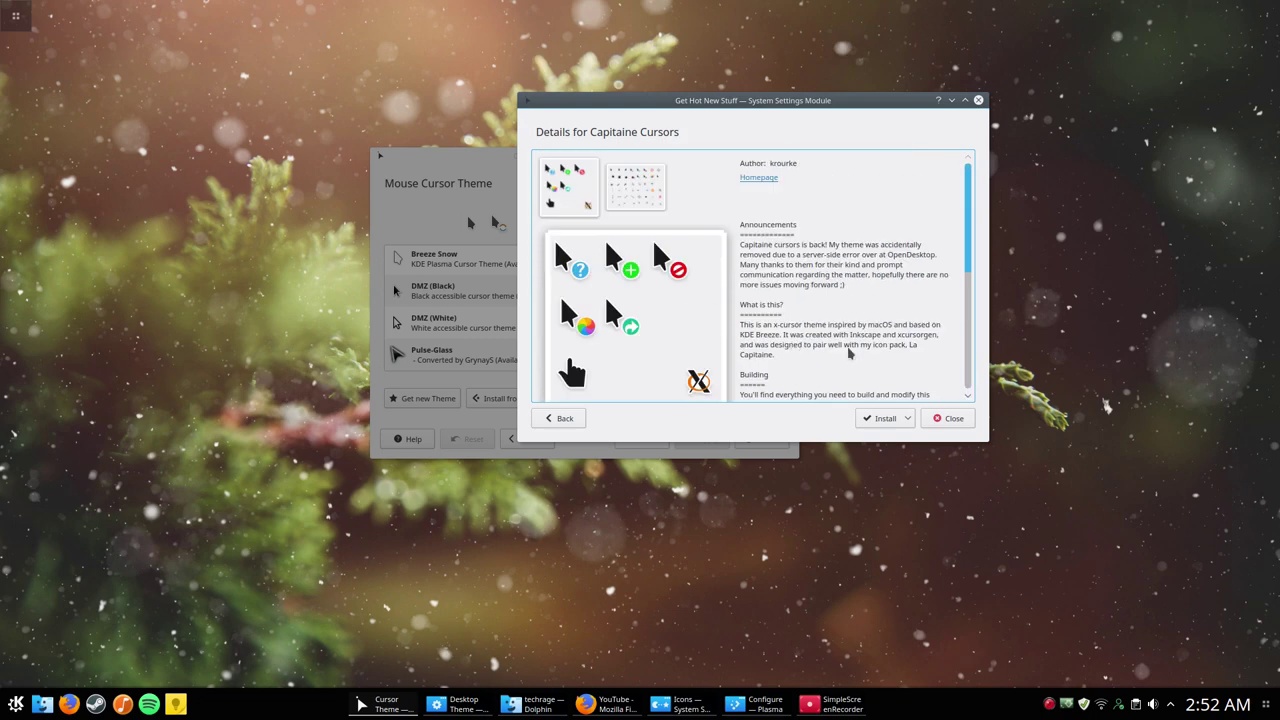
pyautogui.scroll(-3, 790, 350)
pyautogui.scroll(3, 781, 370)
pyautogui.scroll(-2, 647, 323)
pyautogui.scroll(2, 647, 323)
pyautogui.scroll(-5, 740, 320)
pyautogui.scroll(5, 814, 329)
pyautogui.scroll(-3, 820, 360)
pyautogui.click(945, 420)
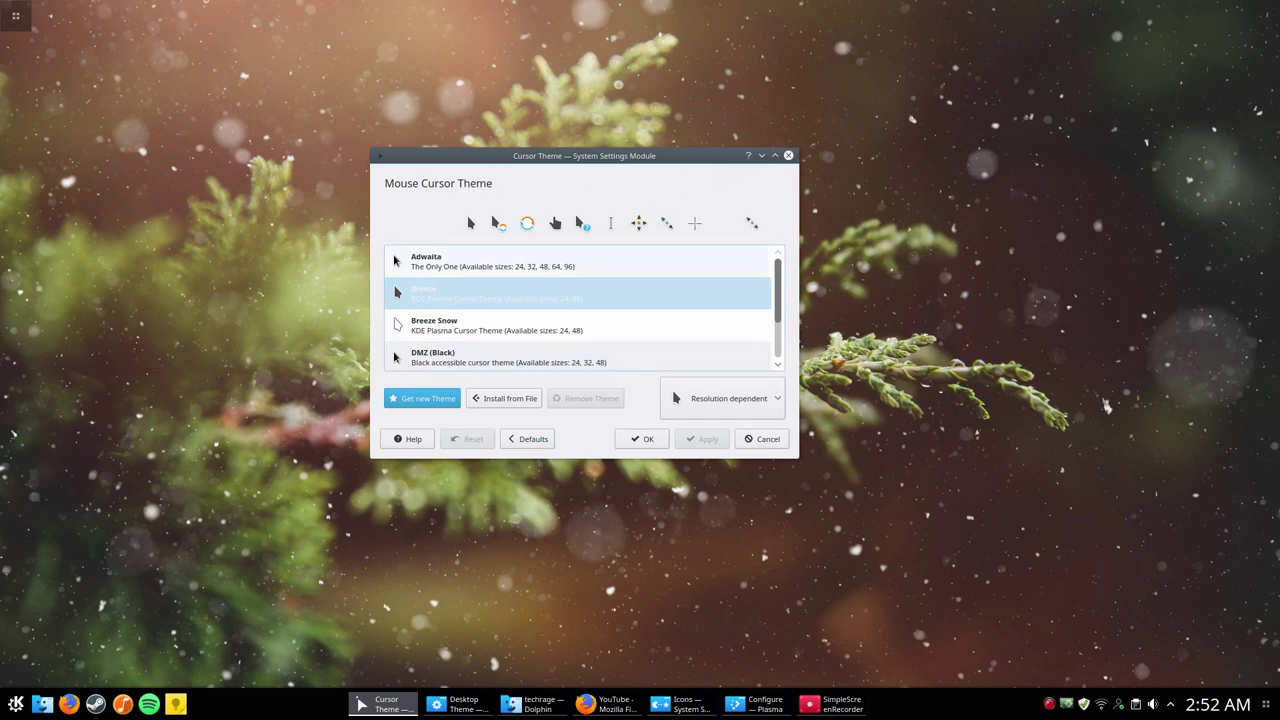
pyautogui.click(761, 155)
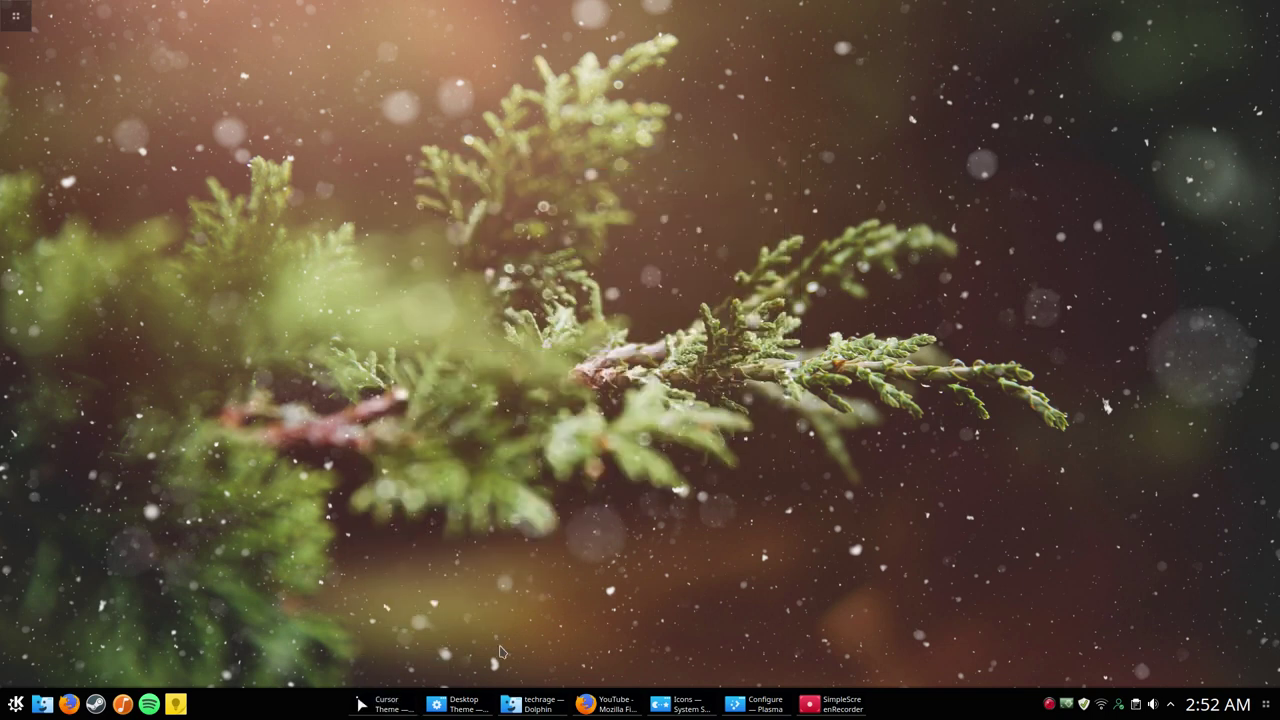
# Bring up the Desktop Theme window and look through the installed desktop themes
pyautogui.click(468, 712)
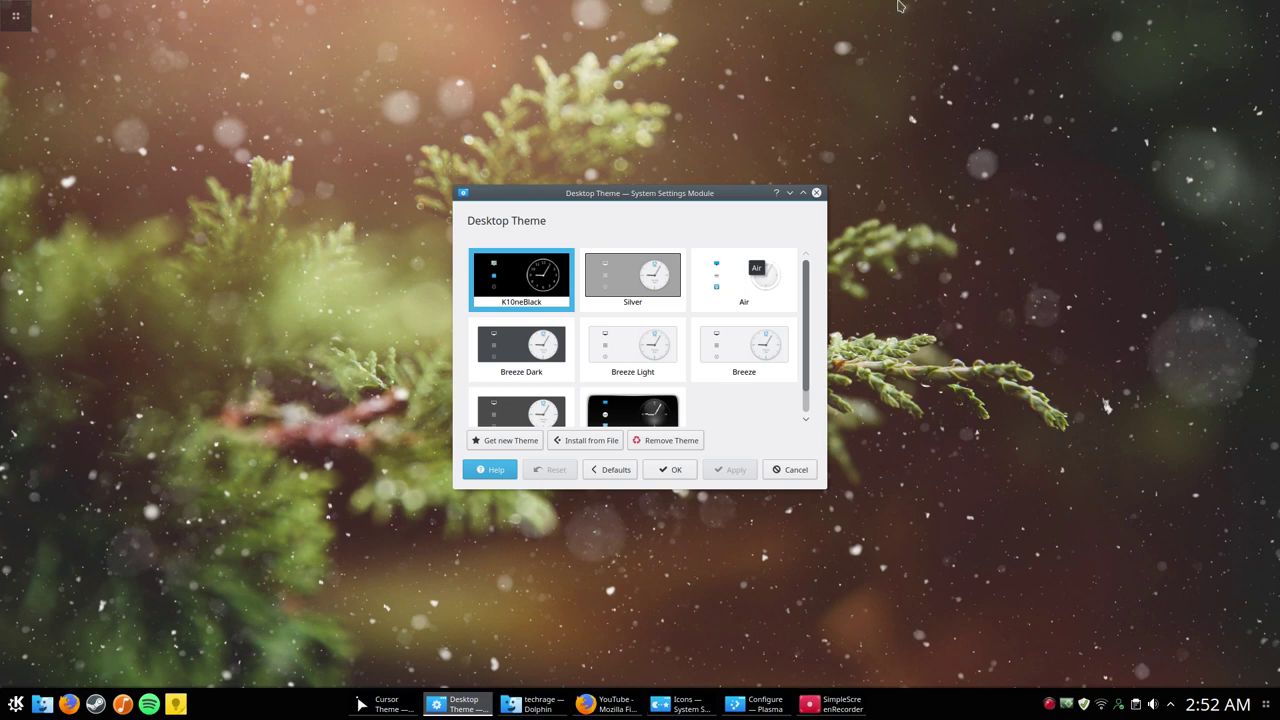
pyautogui.scroll(-1, 630, 376)
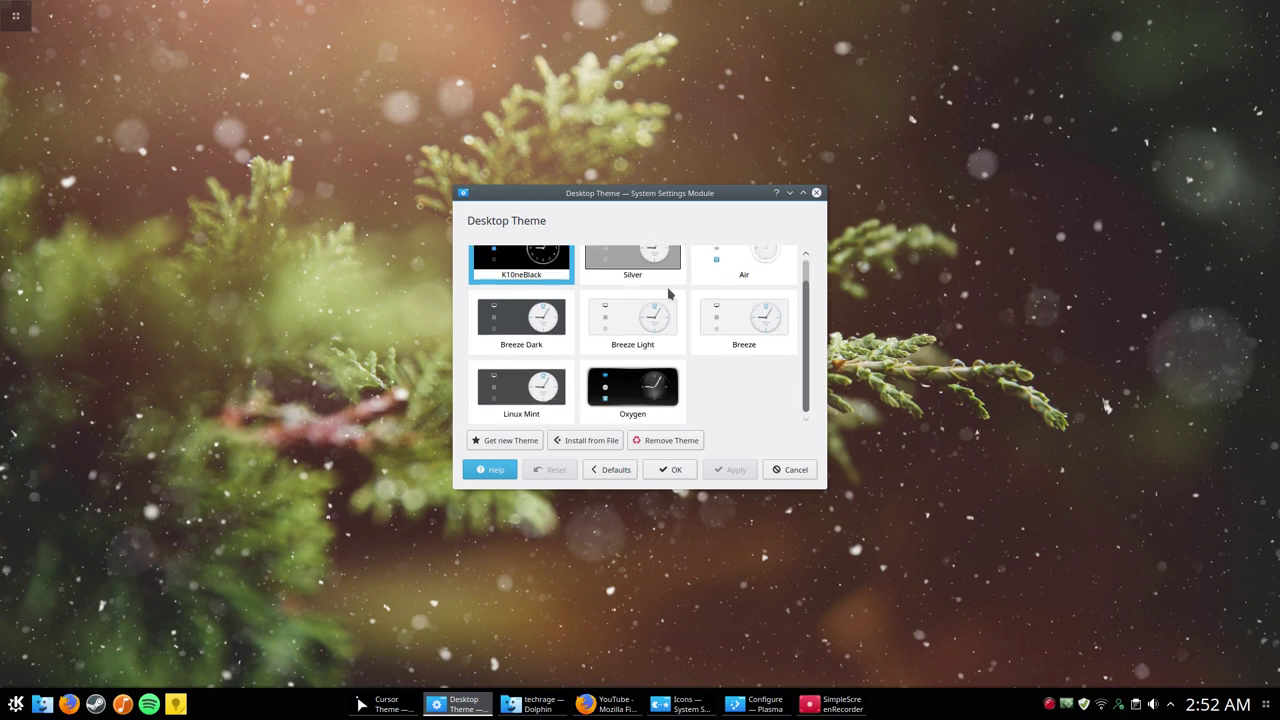
pyautogui.scroll(1, 548, 326)
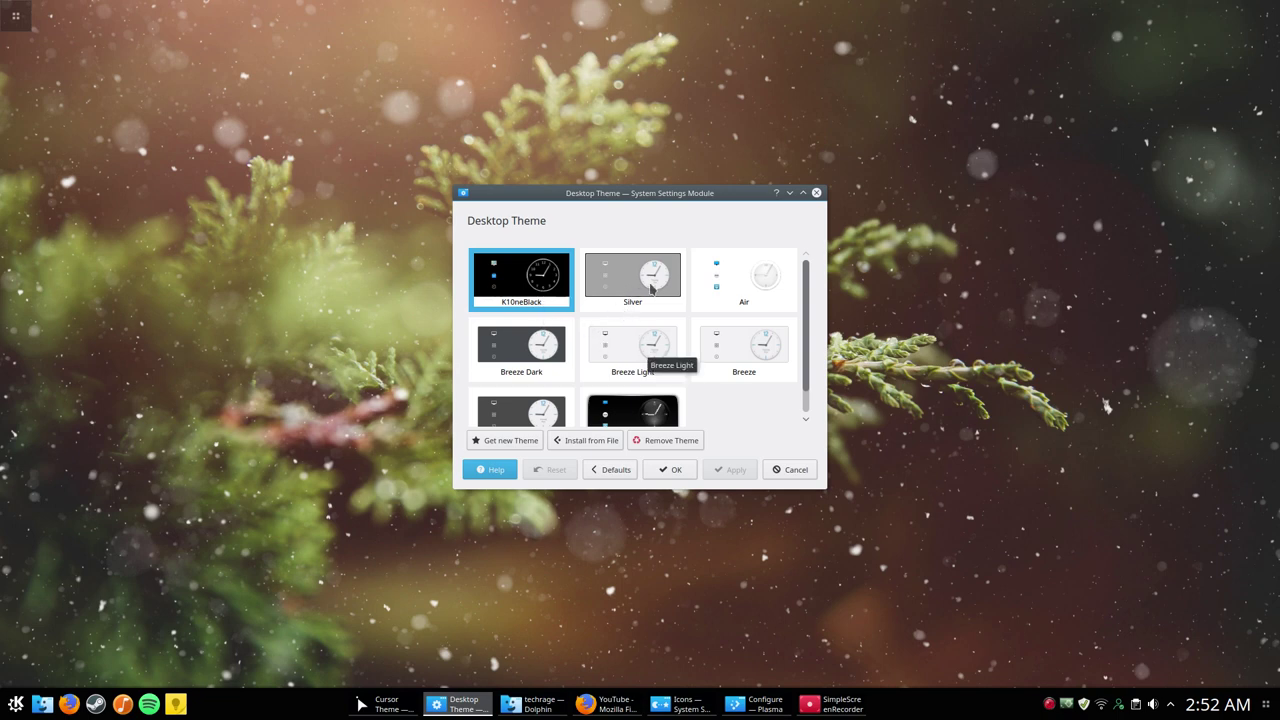
pyautogui.scroll(-1, 645, 289)
pyautogui.scroll(1, 690, 294)
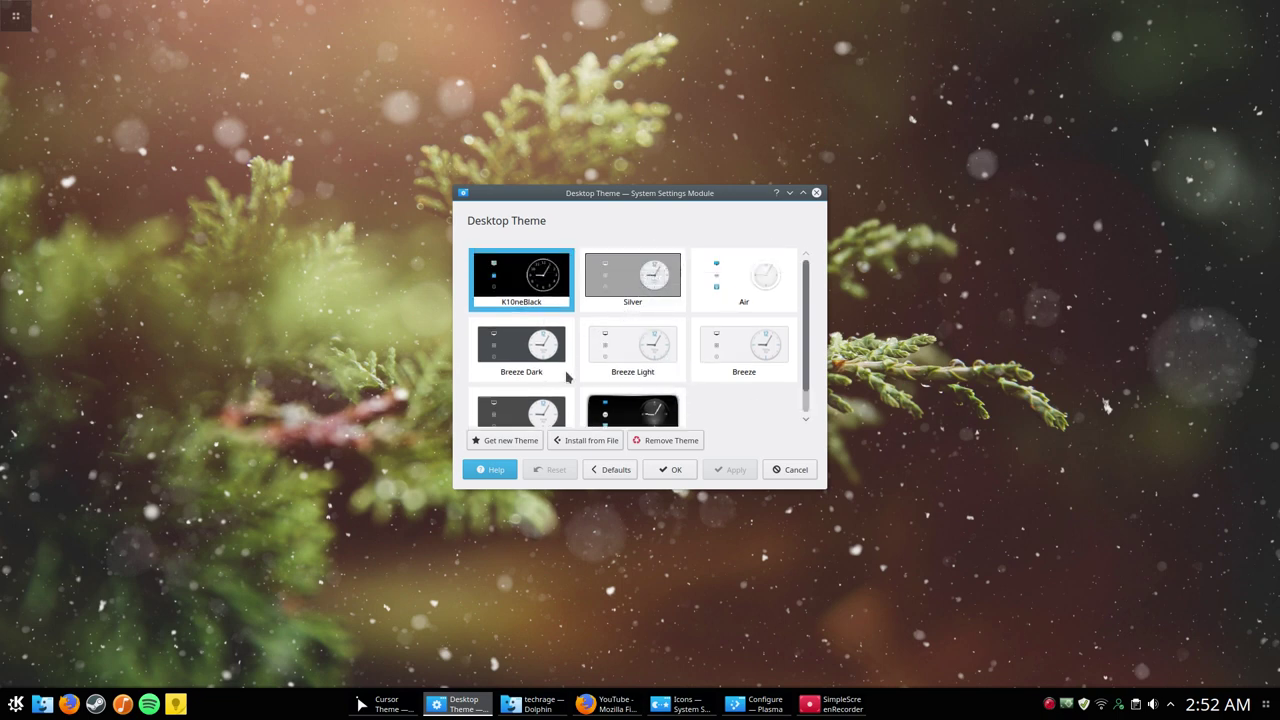
pyautogui.scroll(-1, 655, 395)
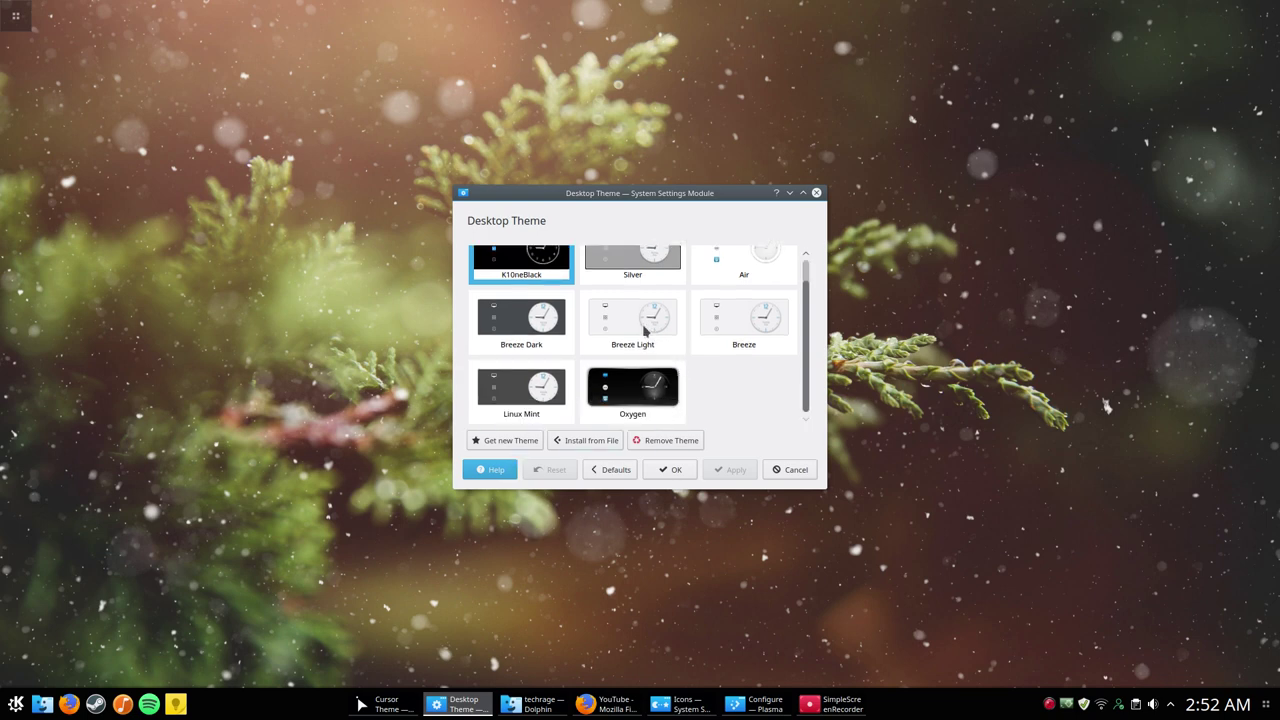
pyautogui.scroll(1, 645, 330)
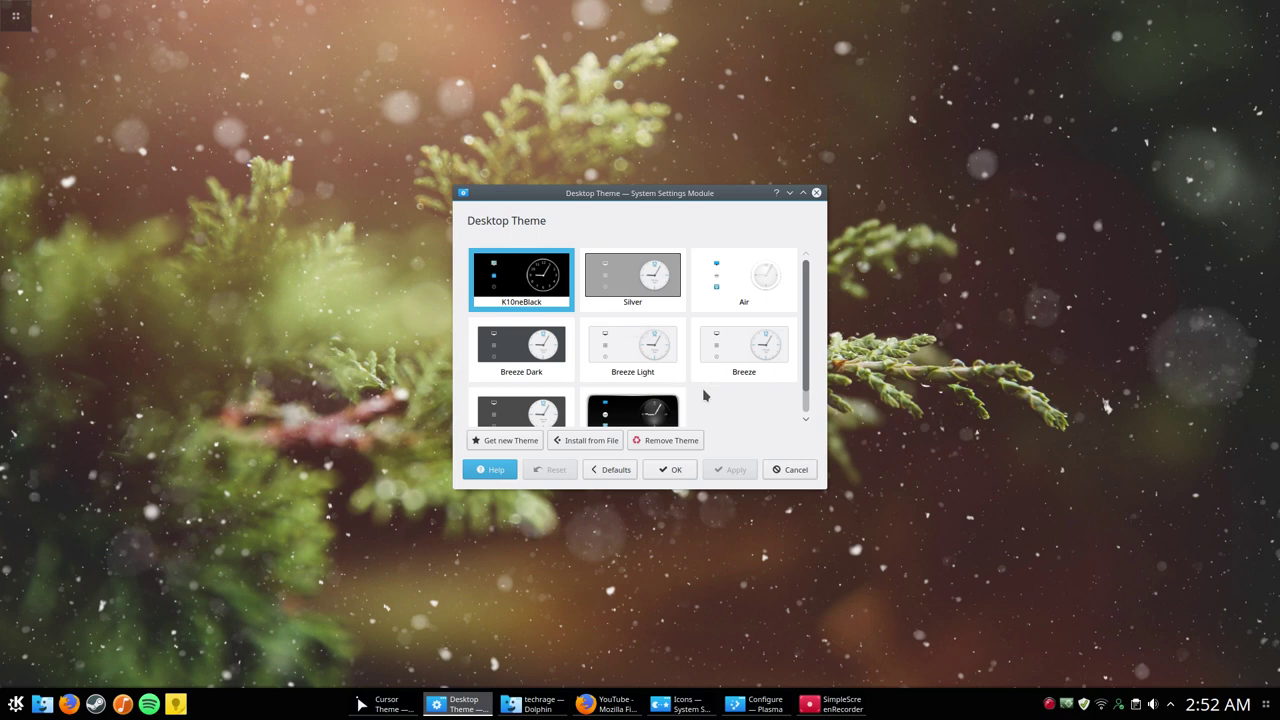
# Open the online installer for new desktop themes and arrange it side by side with the Desktop Theme window
pyautogui.click(512, 441)
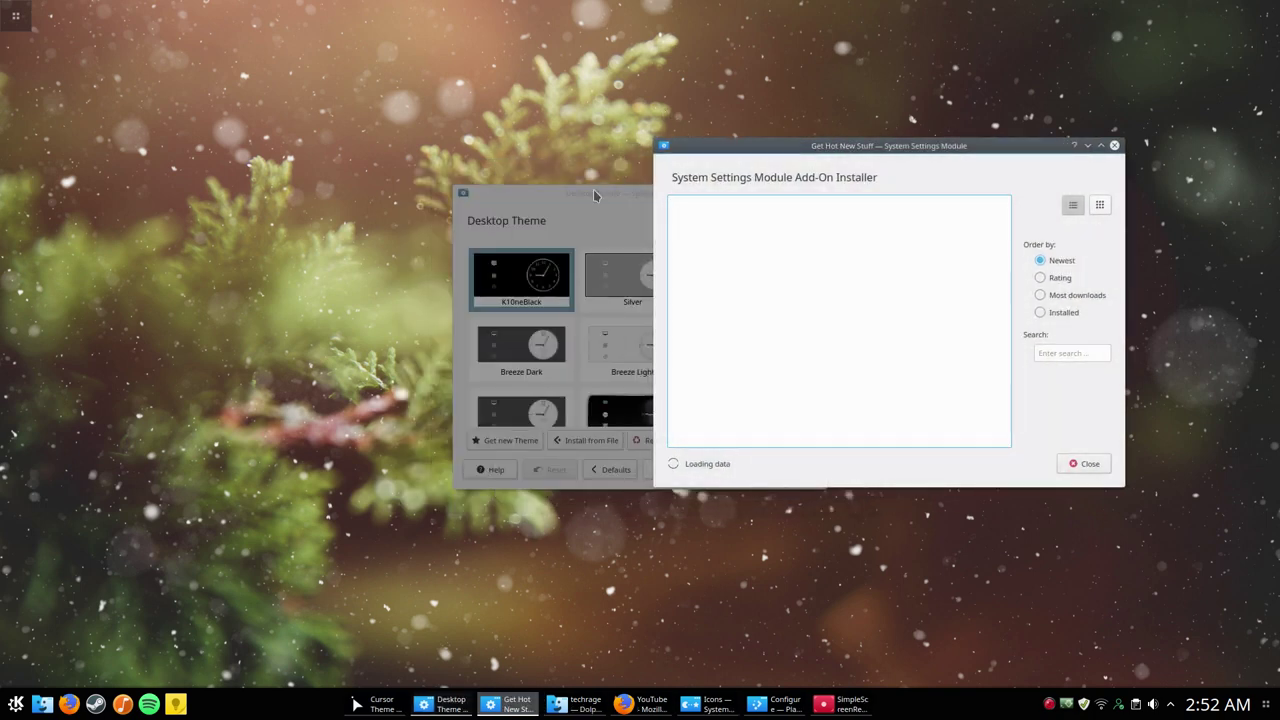
pyautogui.moveTo(594, 195); pyautogui.dragTo(343, 213)
pyautogui.moveTo(781, 147); pyautogui.dragTo(721, 126)
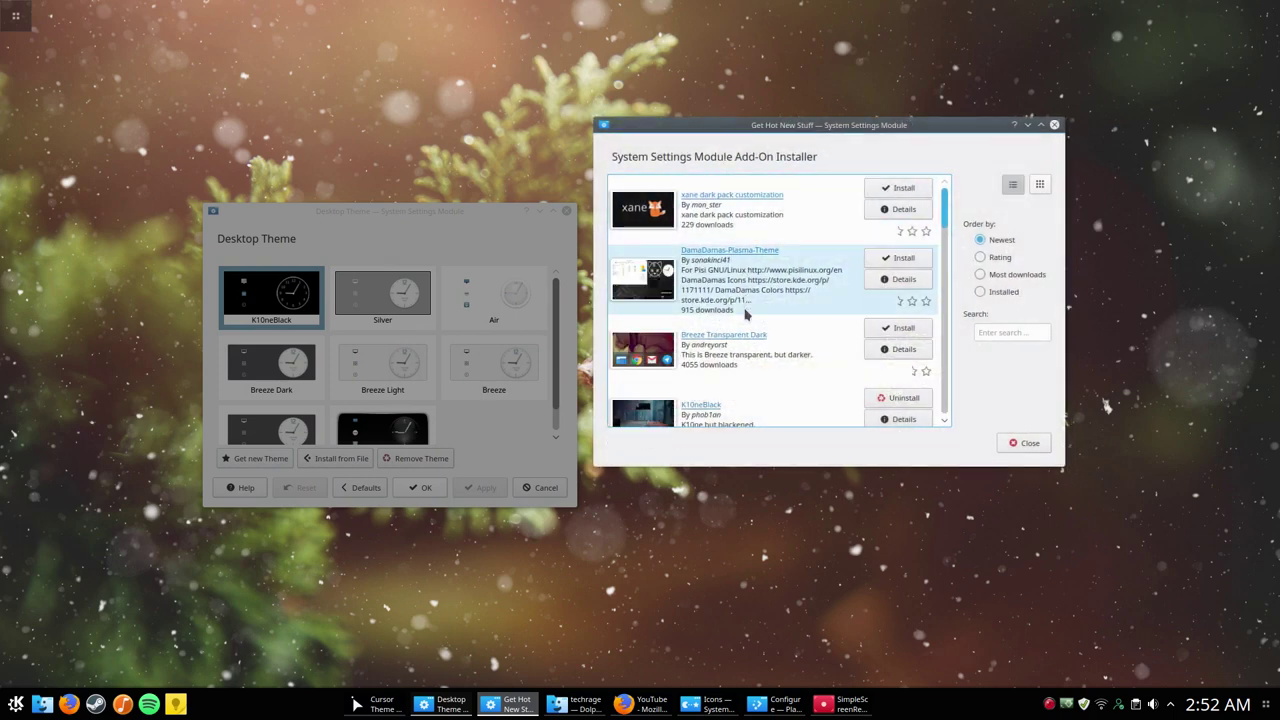
# Look through the newest downloadable desktop themes and return to the start of the list
pyautogui.scroll(-2, 746, 318)
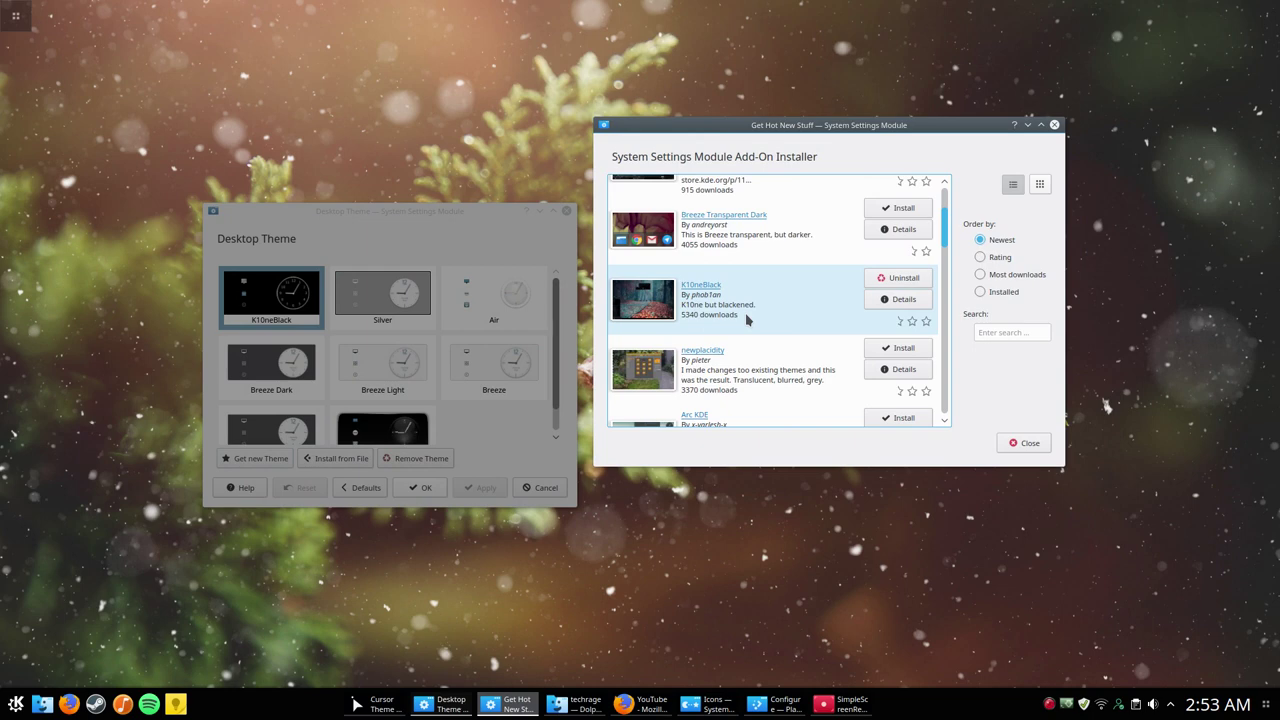
pyautogui.scroll(-6, 746, 318)
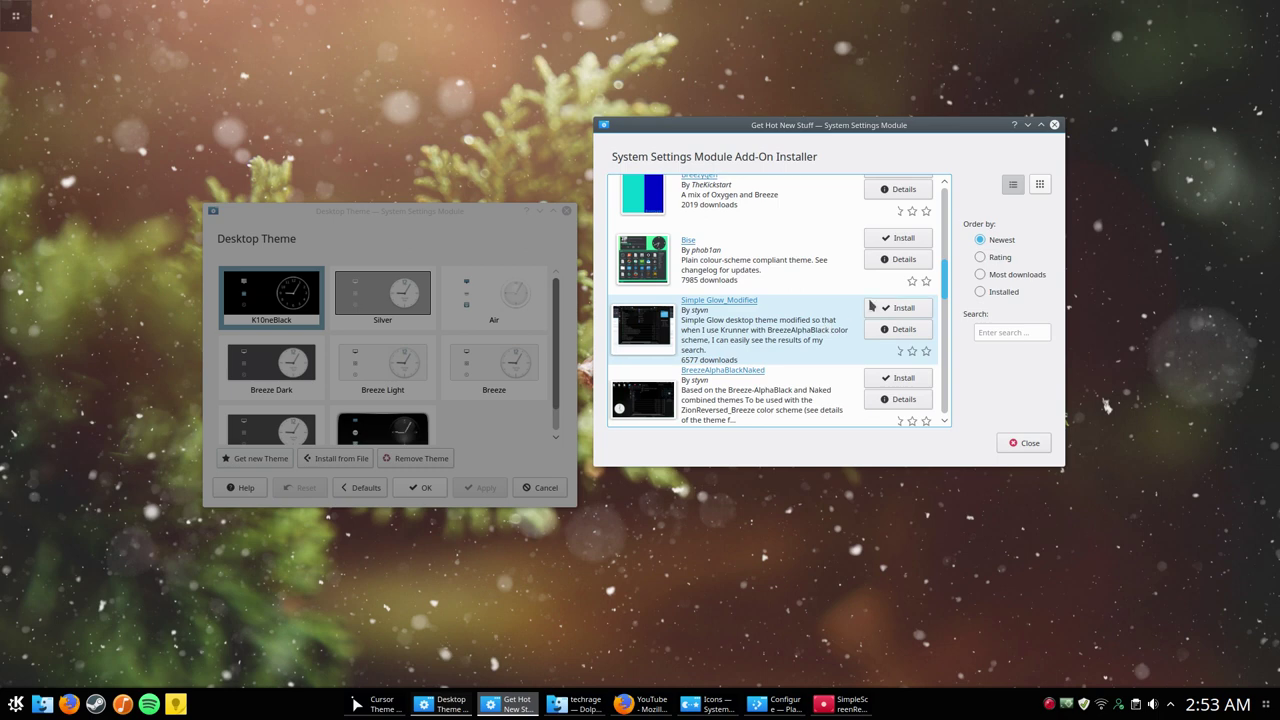
pyautogui.scroll(5, 945, 194)
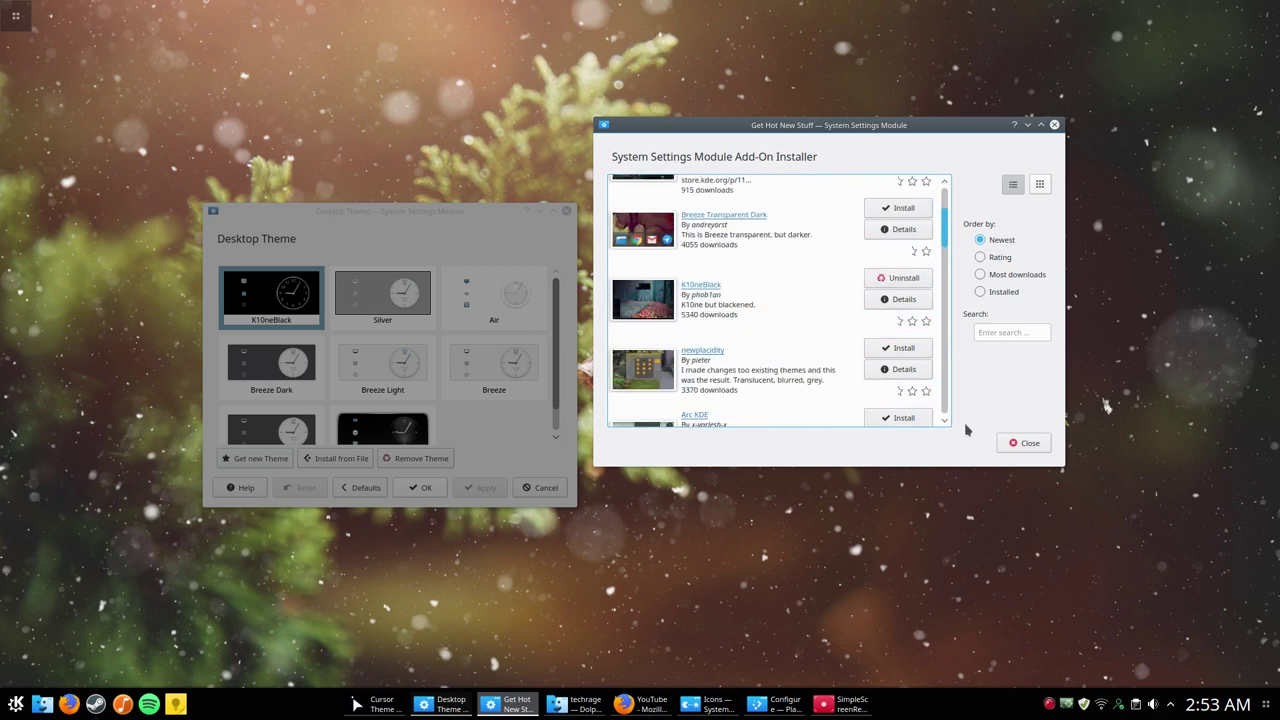
pyautogui.scroll(2, 749, 286)
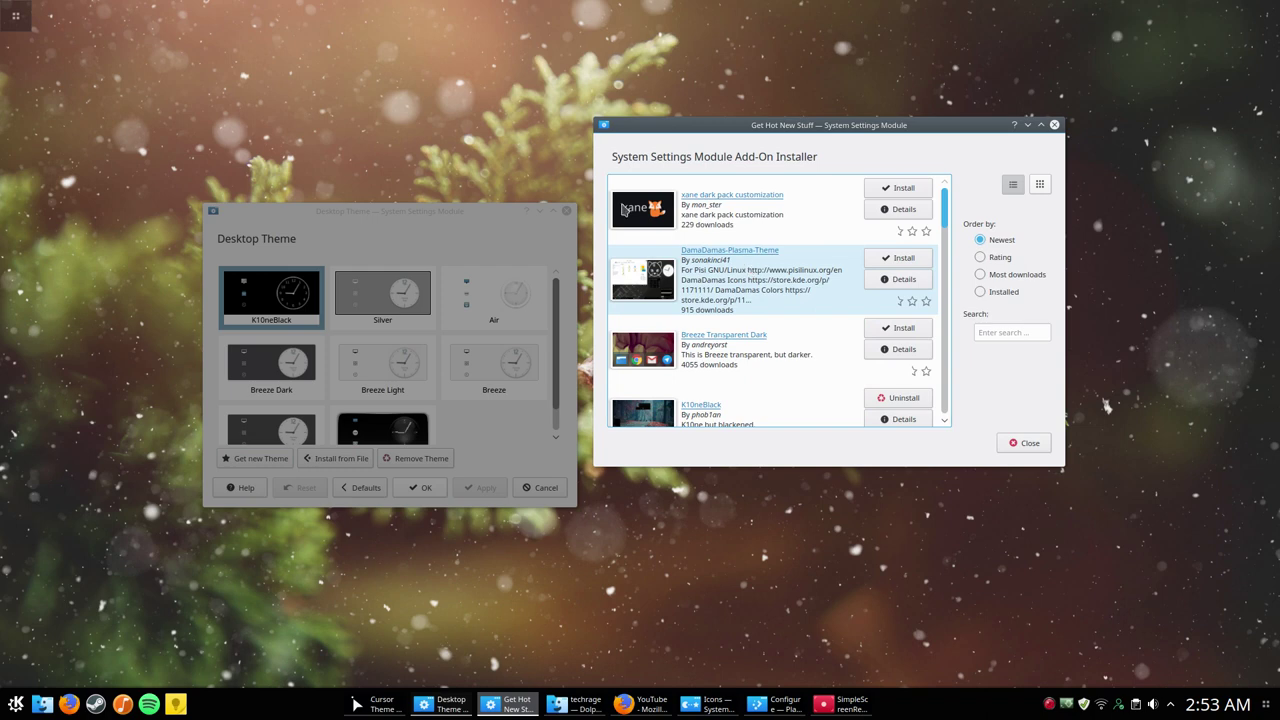
pyautogui.scroll(-1, 391, 387)
pyautogui.scroll(1, 474, 366)
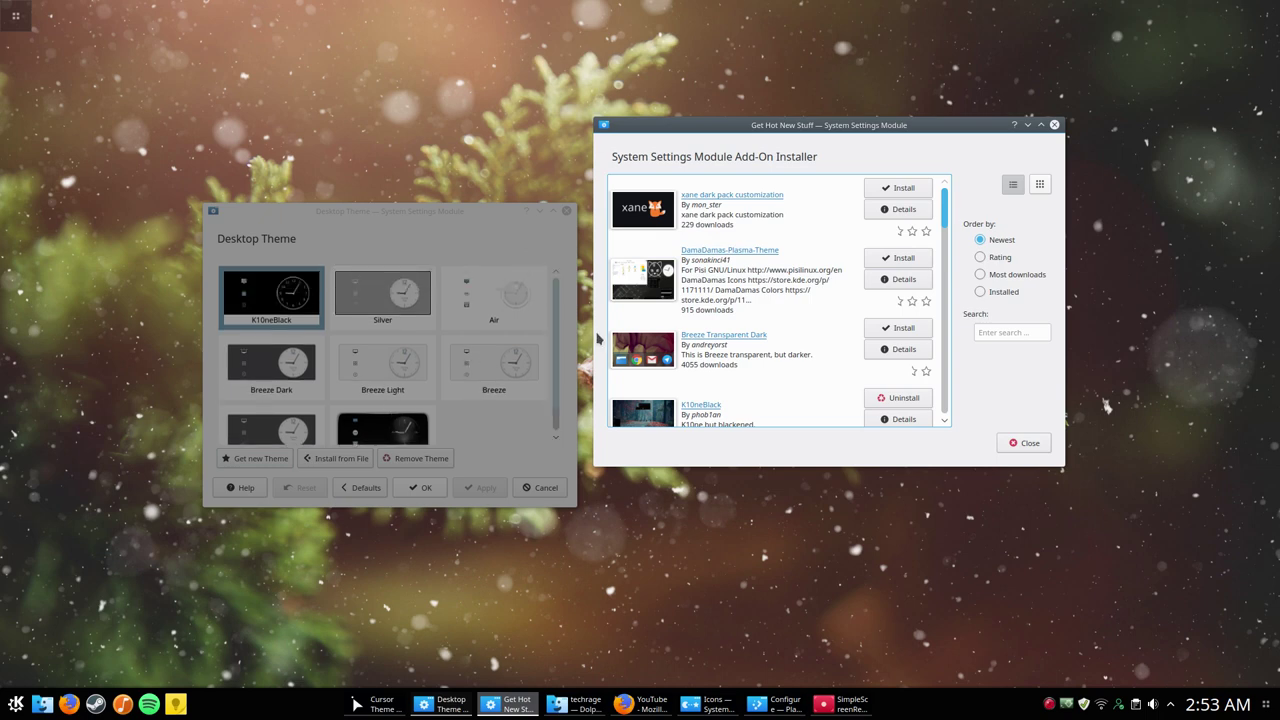
pyautogui.scroll(-1, 673, 290)
pyautogui.scroll(1, 675, 290)
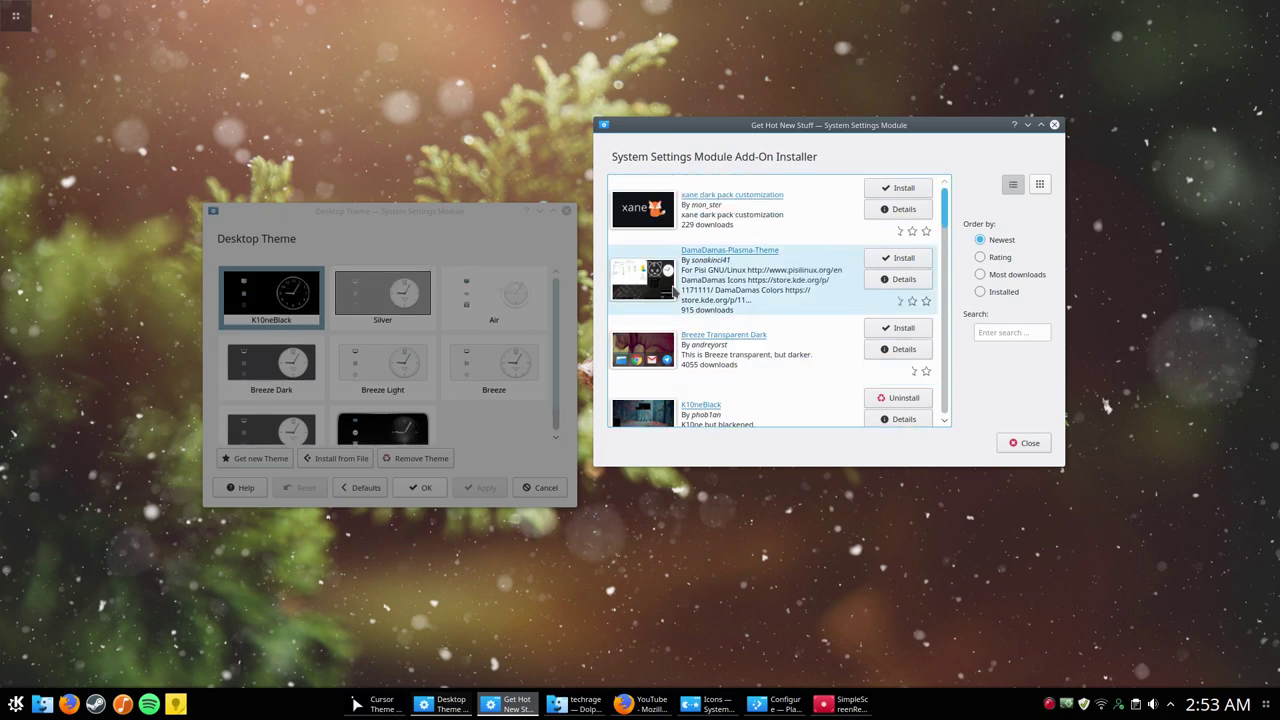
# Browse the newest-first list of downloadable desktop themes further down, as far as the SmoothX entries
pyautogui.scroll(-1, 673, 290)
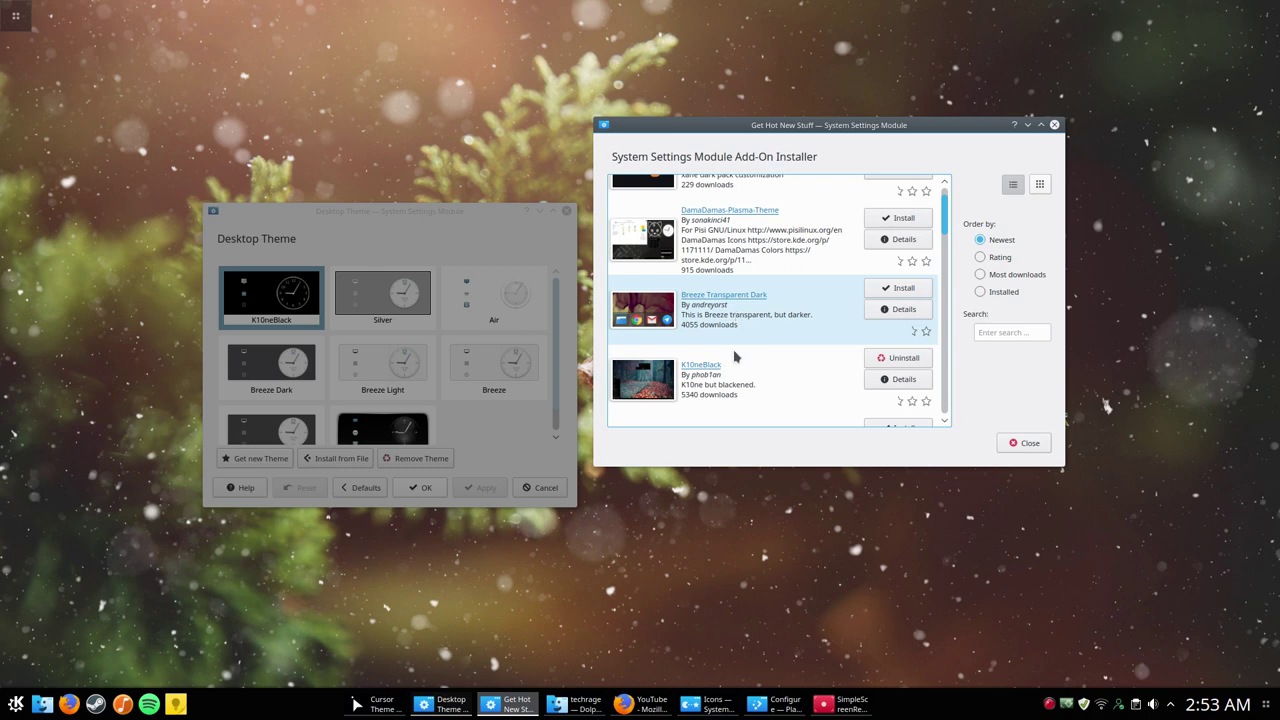
pyautogui.scroll(-6, 740, 355)
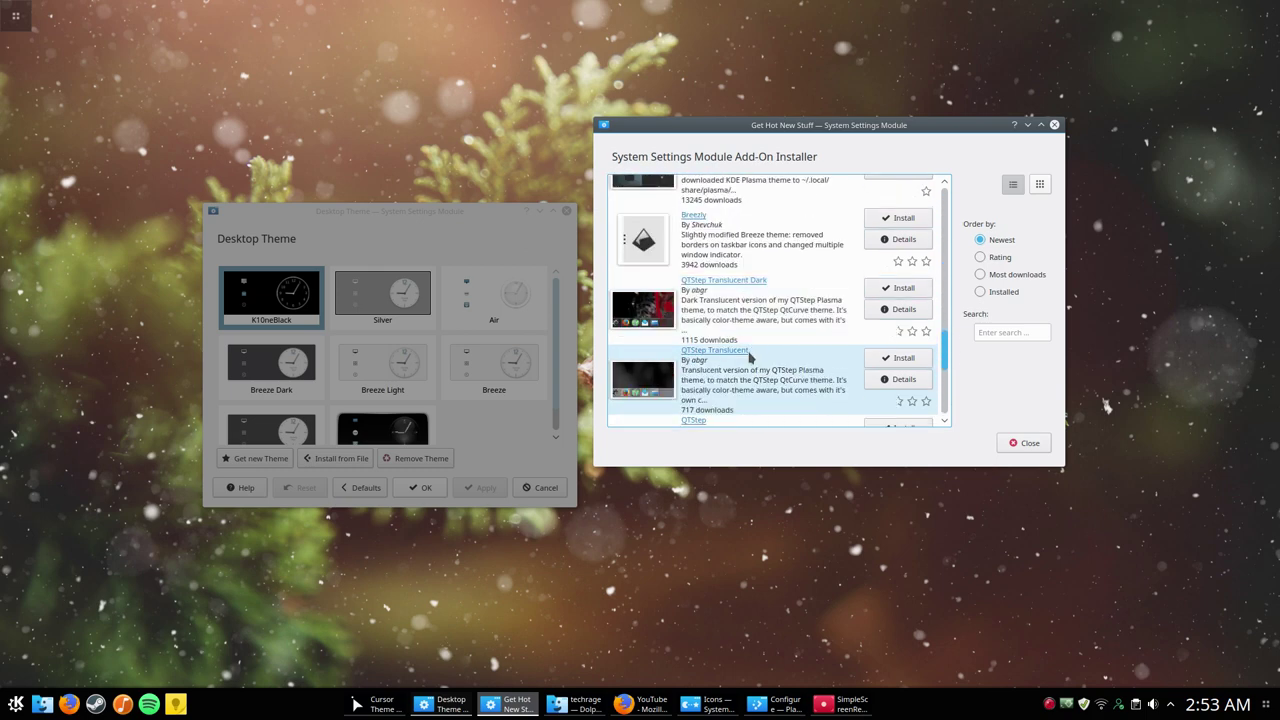
pyautogui.scroll(-5, 749, 357)
pyautogui.scroll(-2, 743, 357)
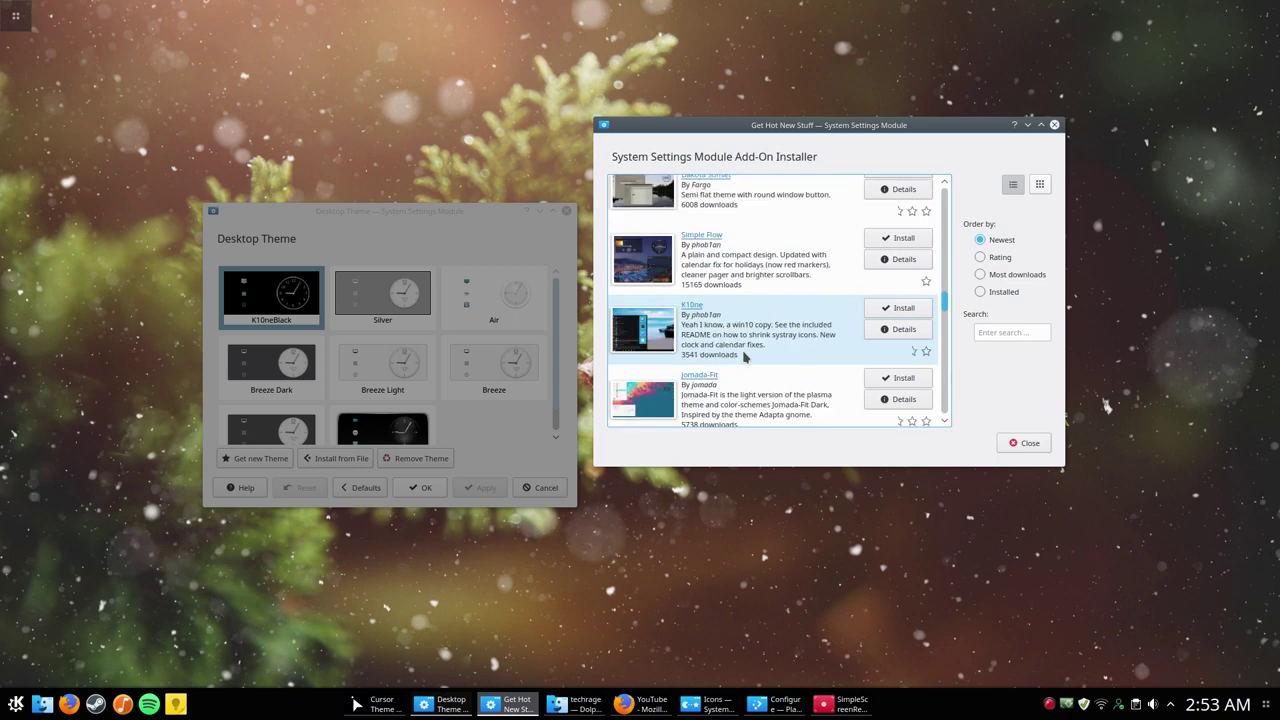
pyautogui.scroll(-2, 743, 357)
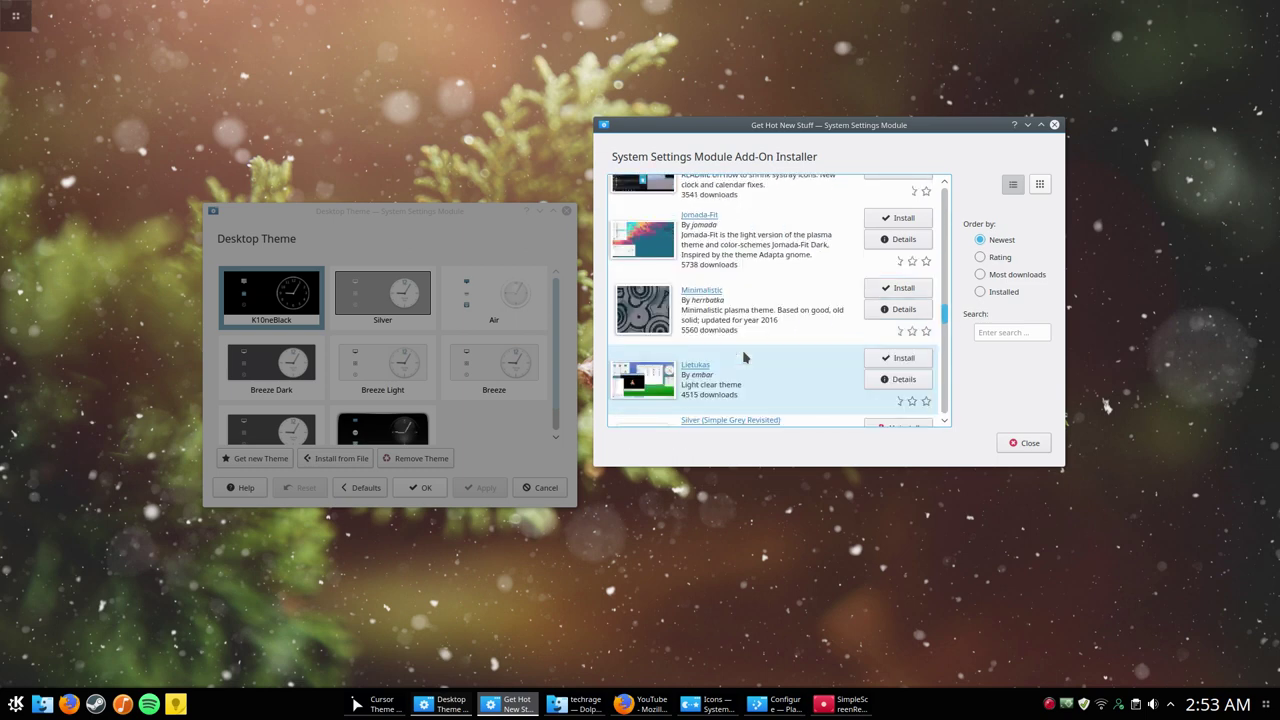
pyautogui.scroll(-1, 743, 357)
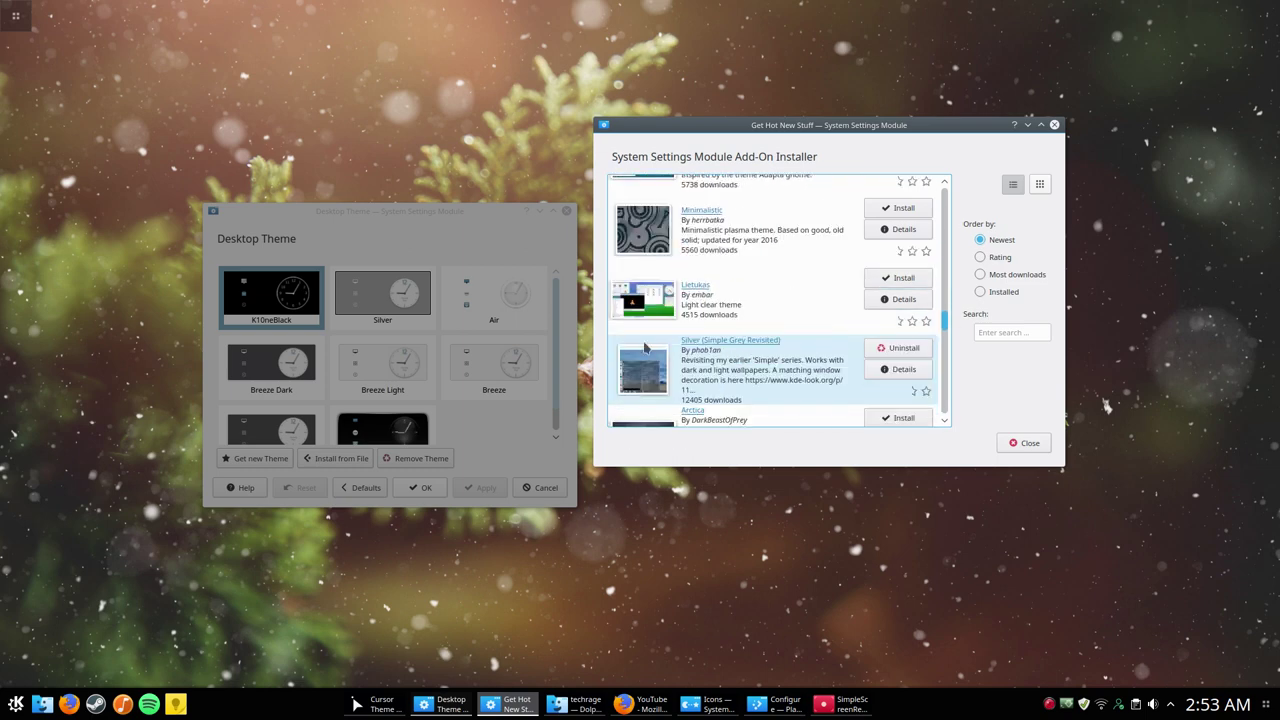
pyautogui.scroll(-2, 645, 347)
pyautogui.scroll(-4, 645, 347)
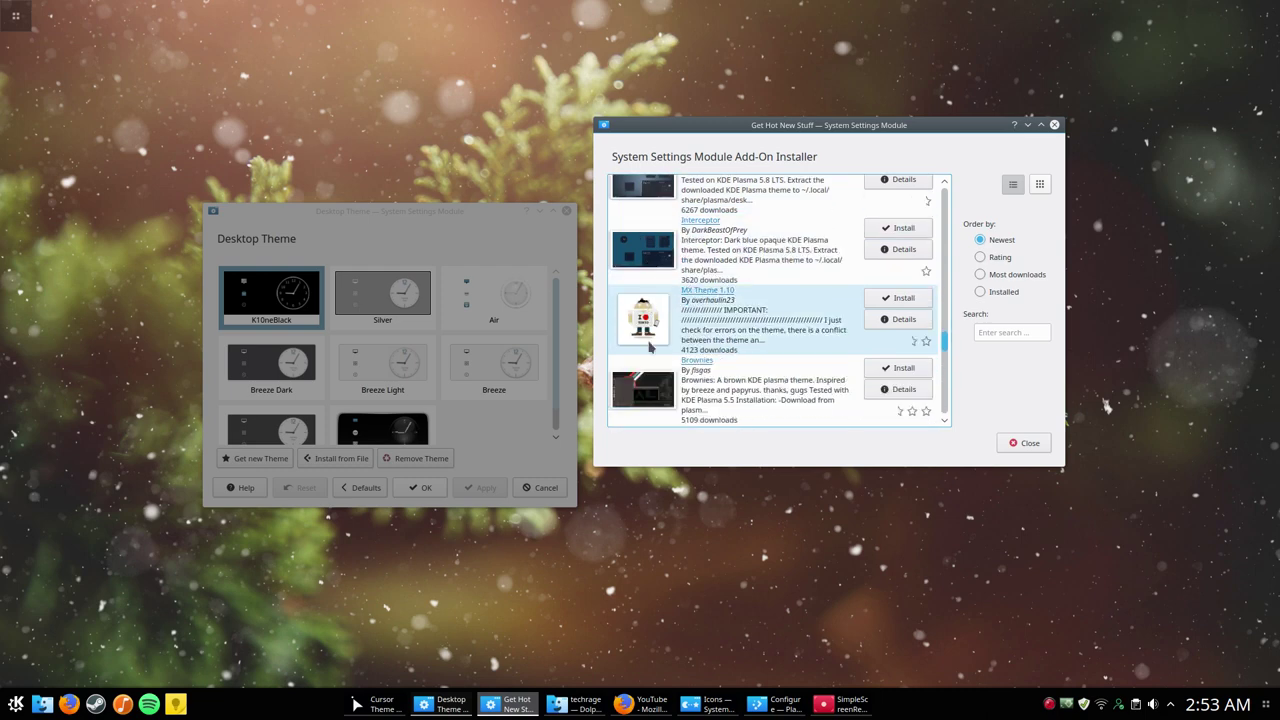
pyautogui.scroll(-1, 650, 347)
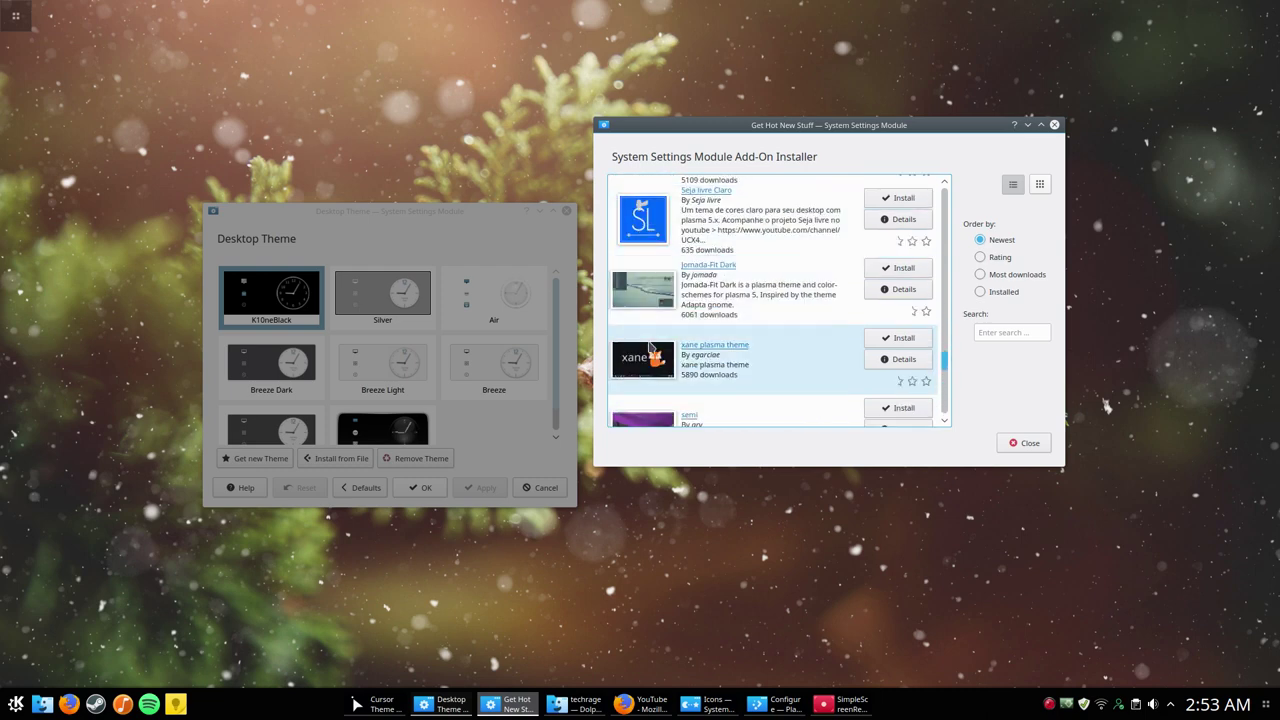
pyautogui.scroll(-1, 650, 347)
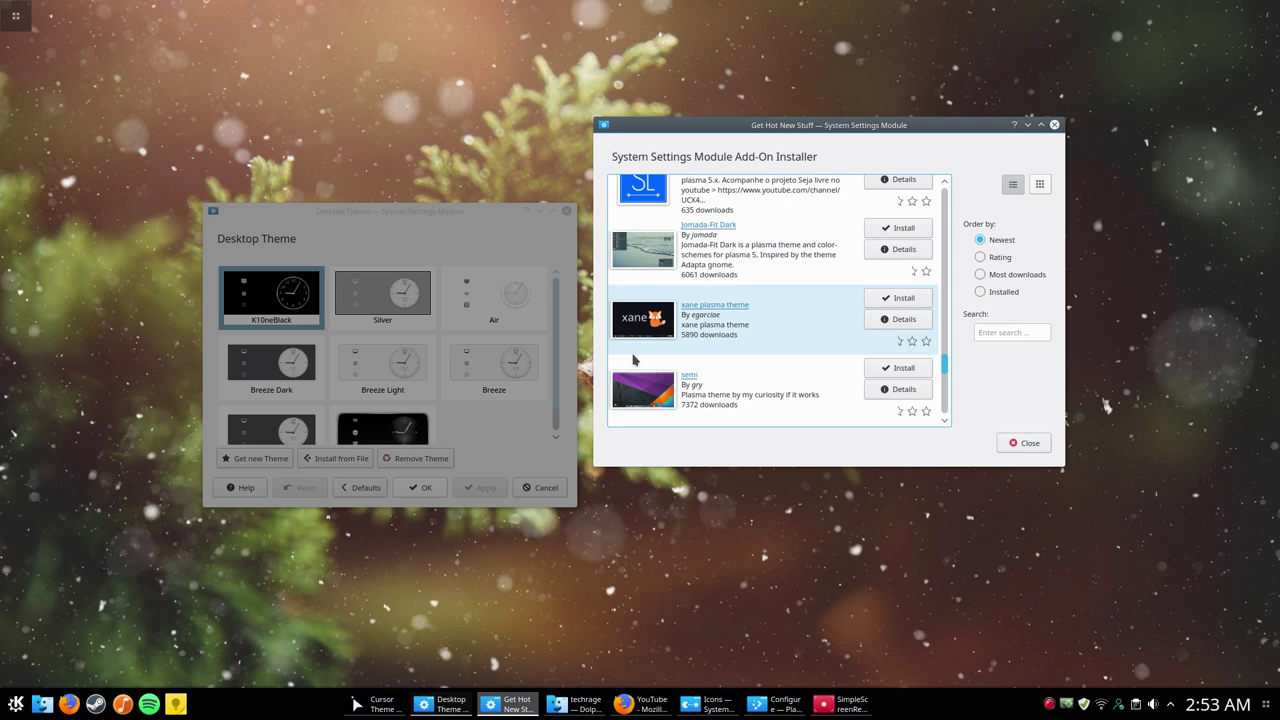
pyautogui.scroll(-8, 757, 316)
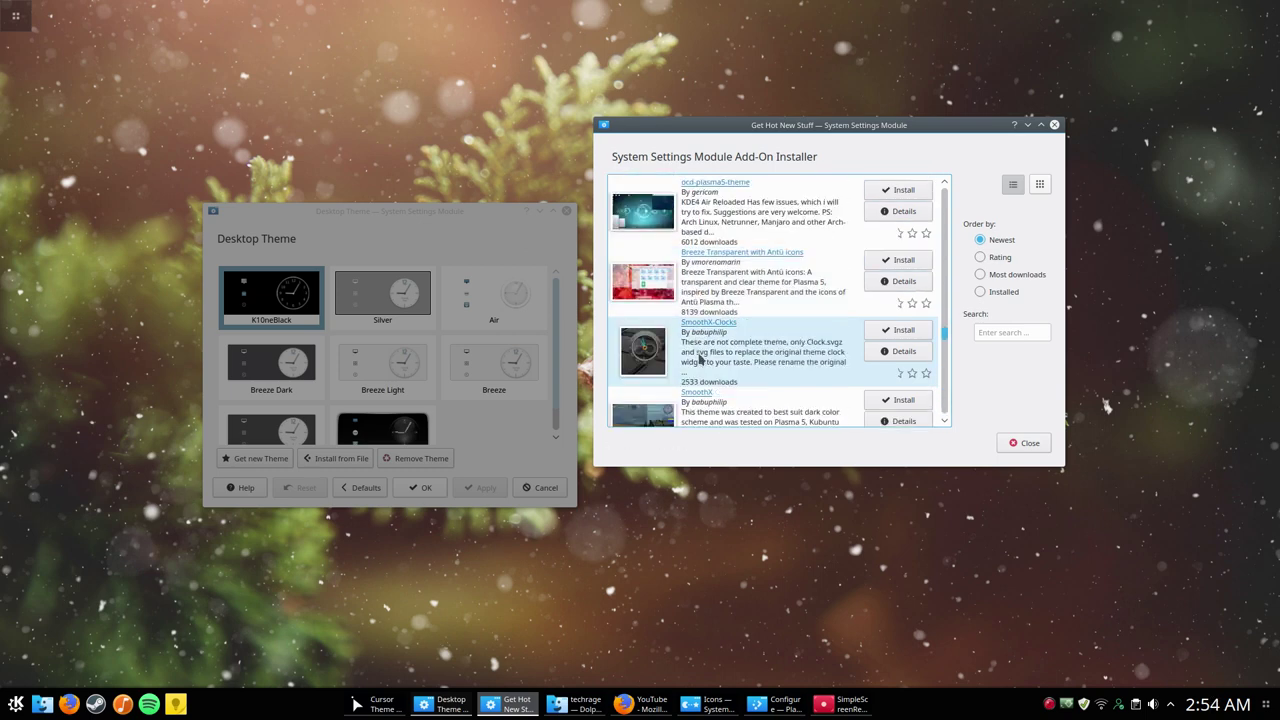
pyautogui.scroll(-1, 757, 363)
pyautogui.click(1008, 332)
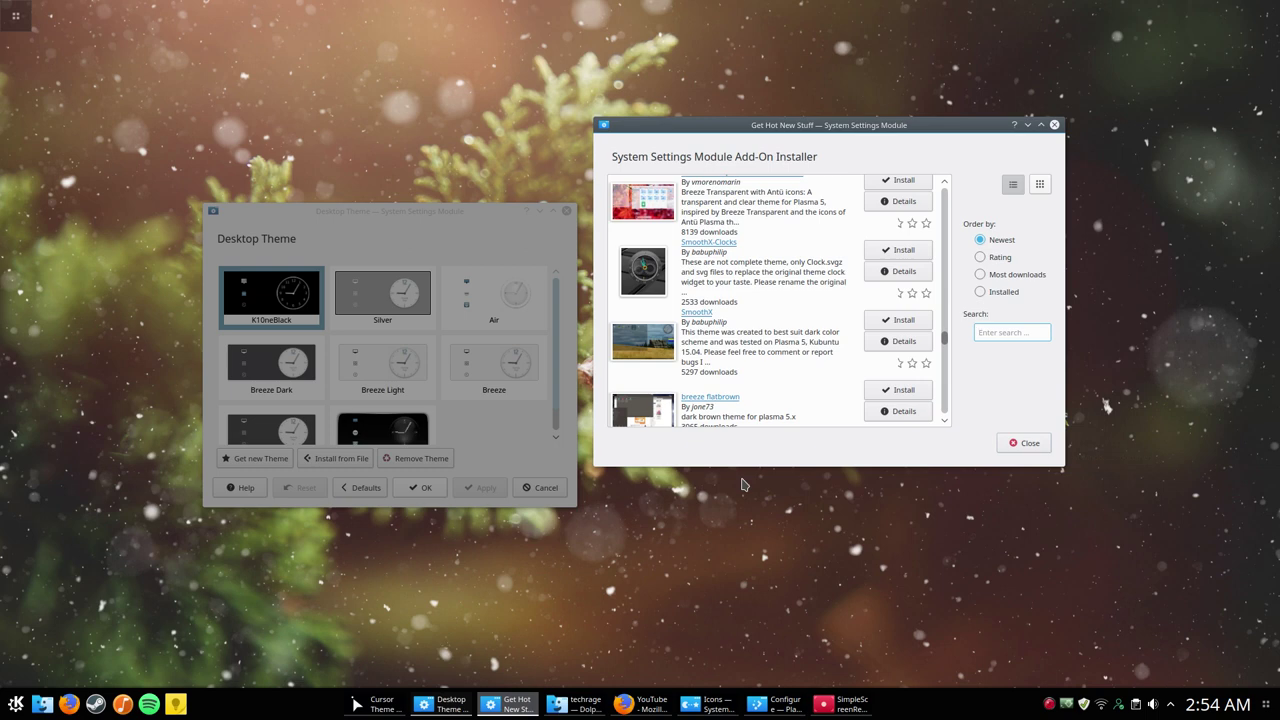
# Bring up the Icon Theme window, then search the application launcher for "theme" and look over the matching settings modules
pyautogui.click(705, 704)
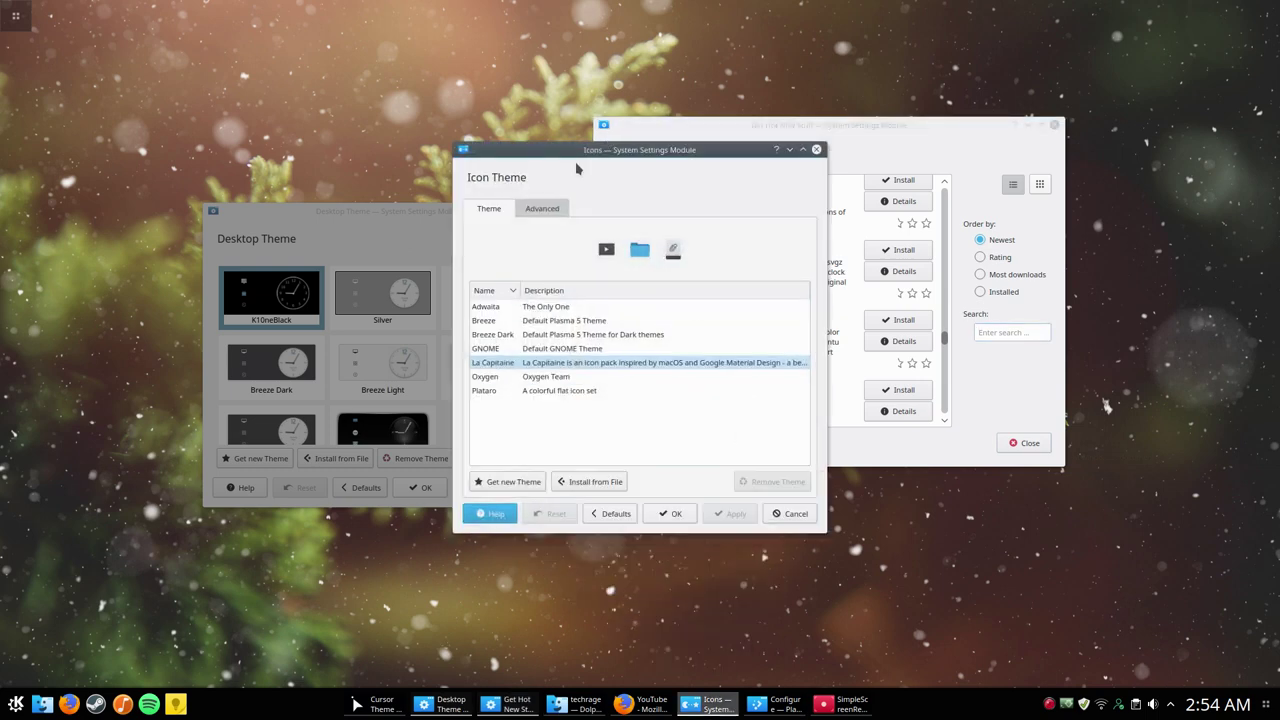
pyautogui.moveTo(578, 157); pyautogui.dragTo(570, 136)
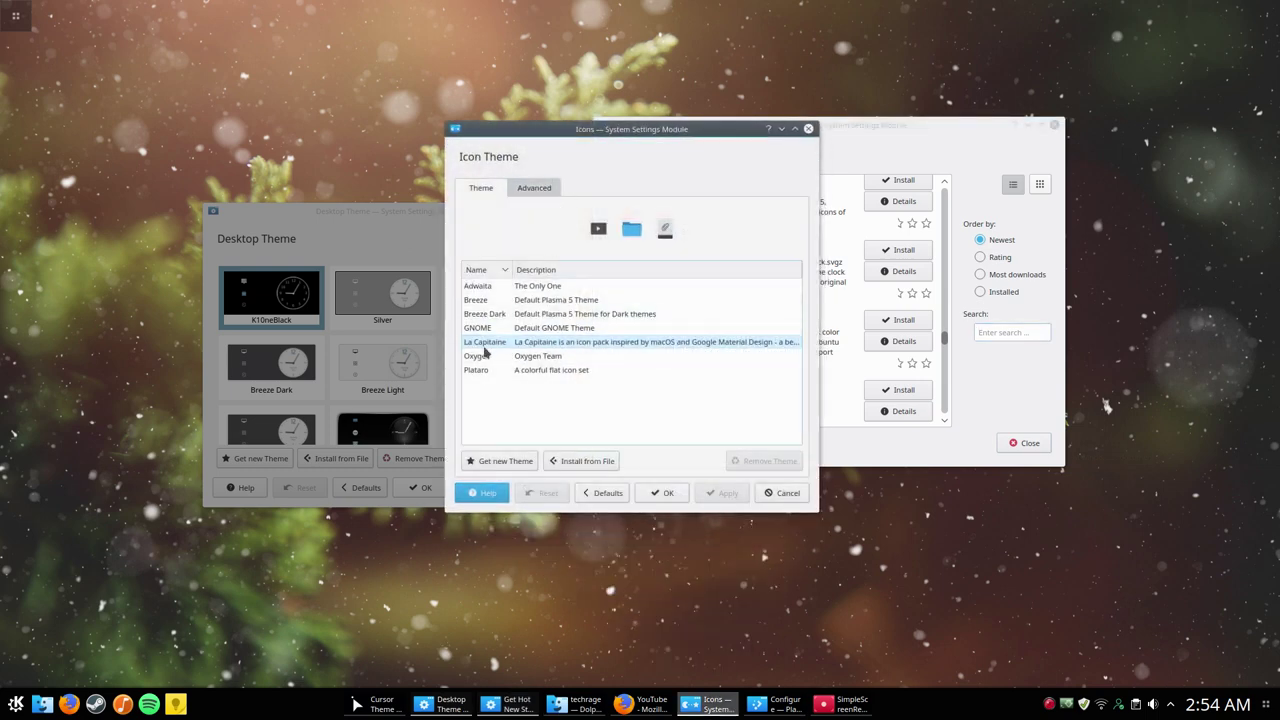
pyautogui.click(14, 704)
pyautogui.write('the')
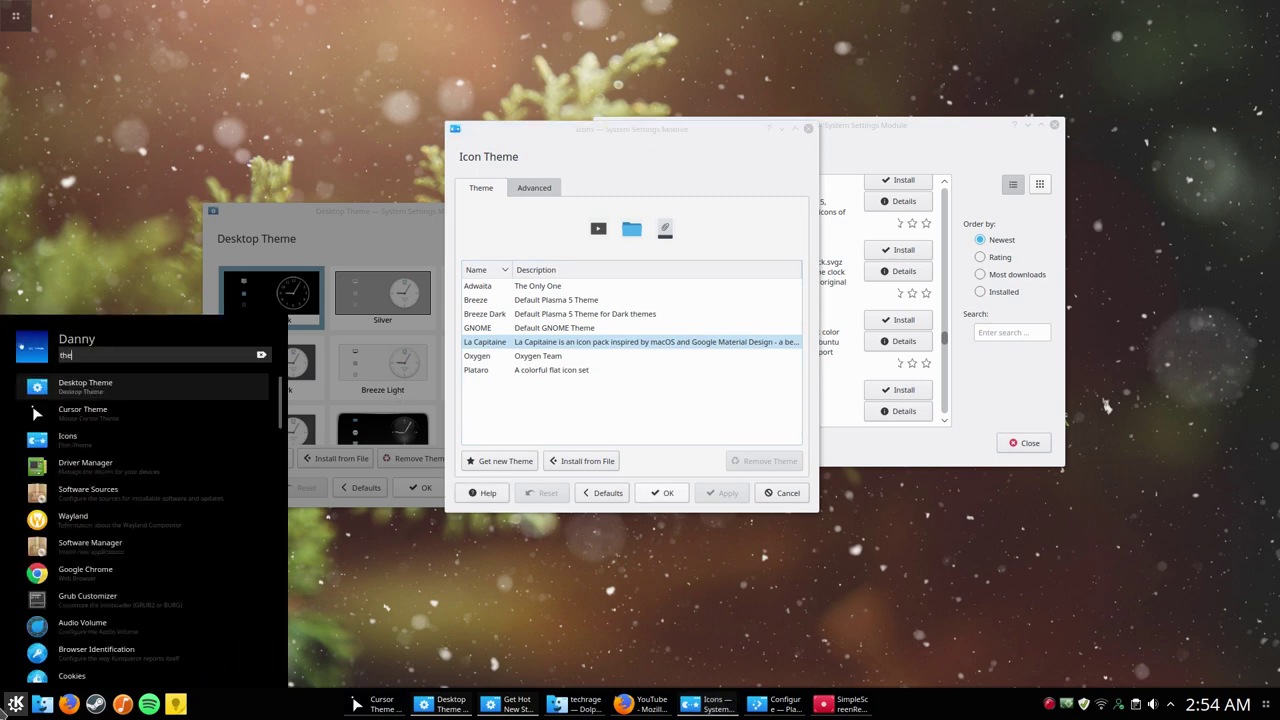
pyautogui.write('me')
pyautogui.scroll(-1, 152, 407)
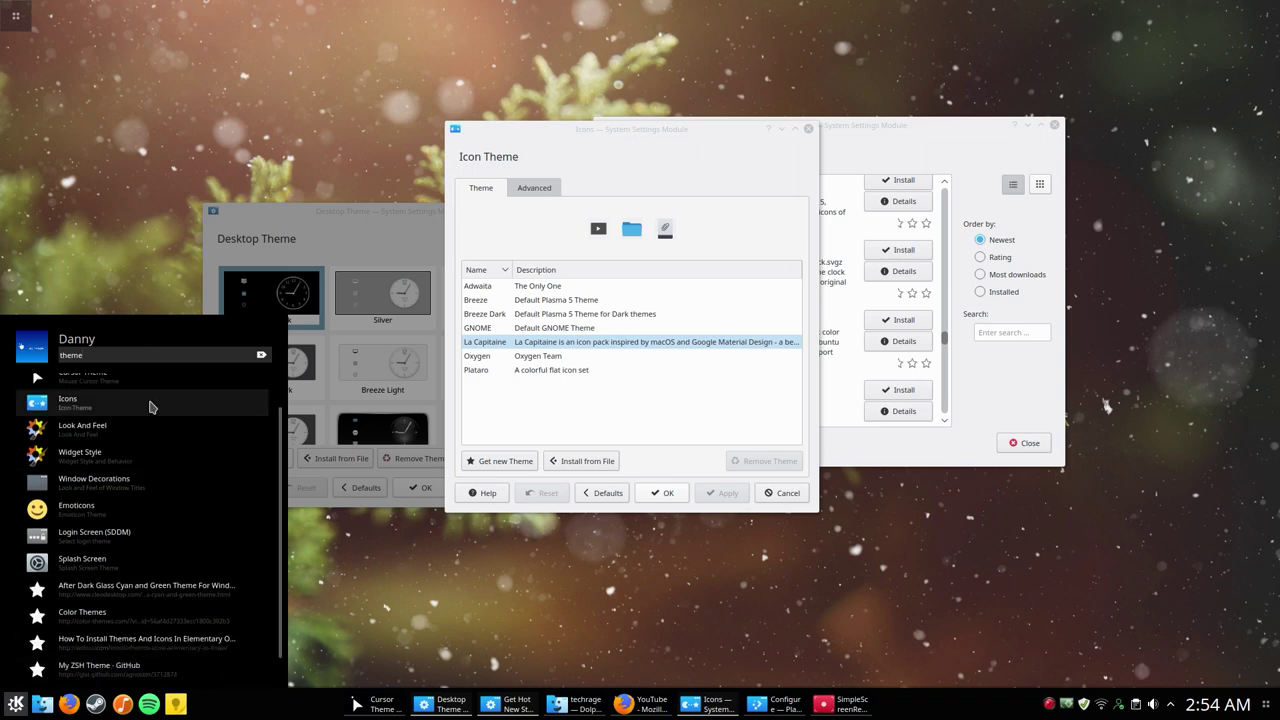
pyautogui.scroll(1, 152, 405)
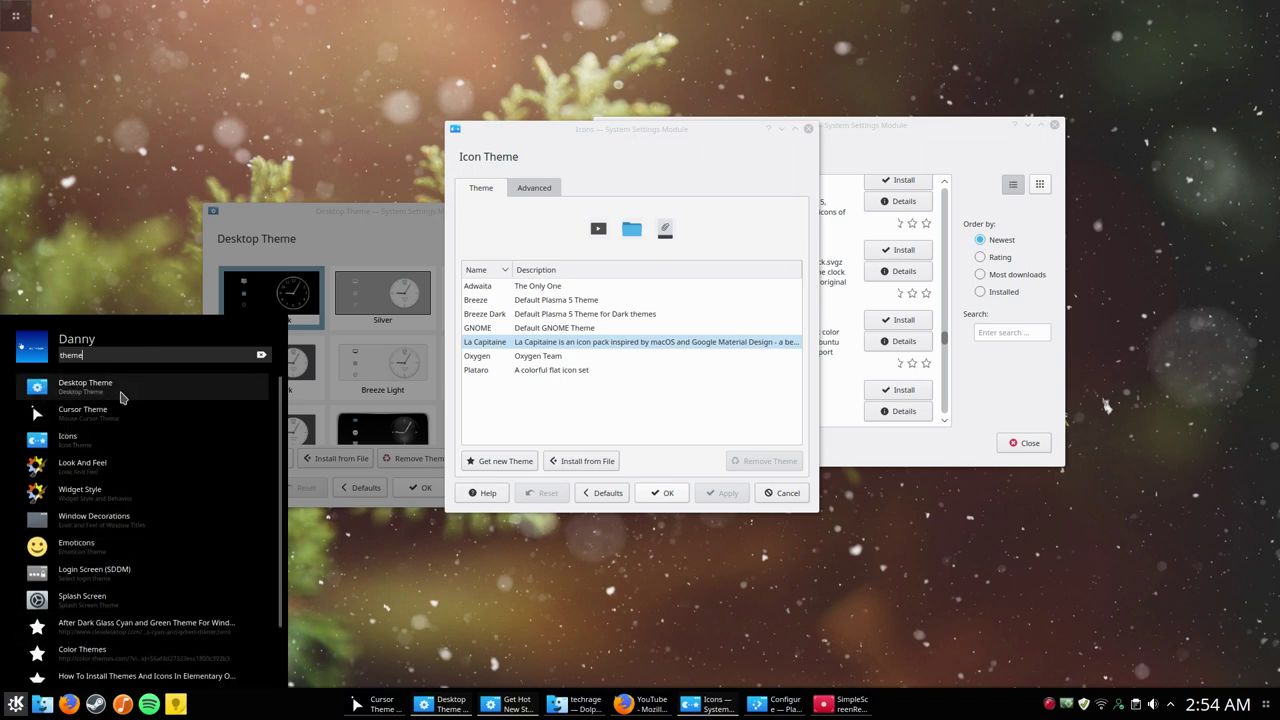
pyautogui.click(116, 250)
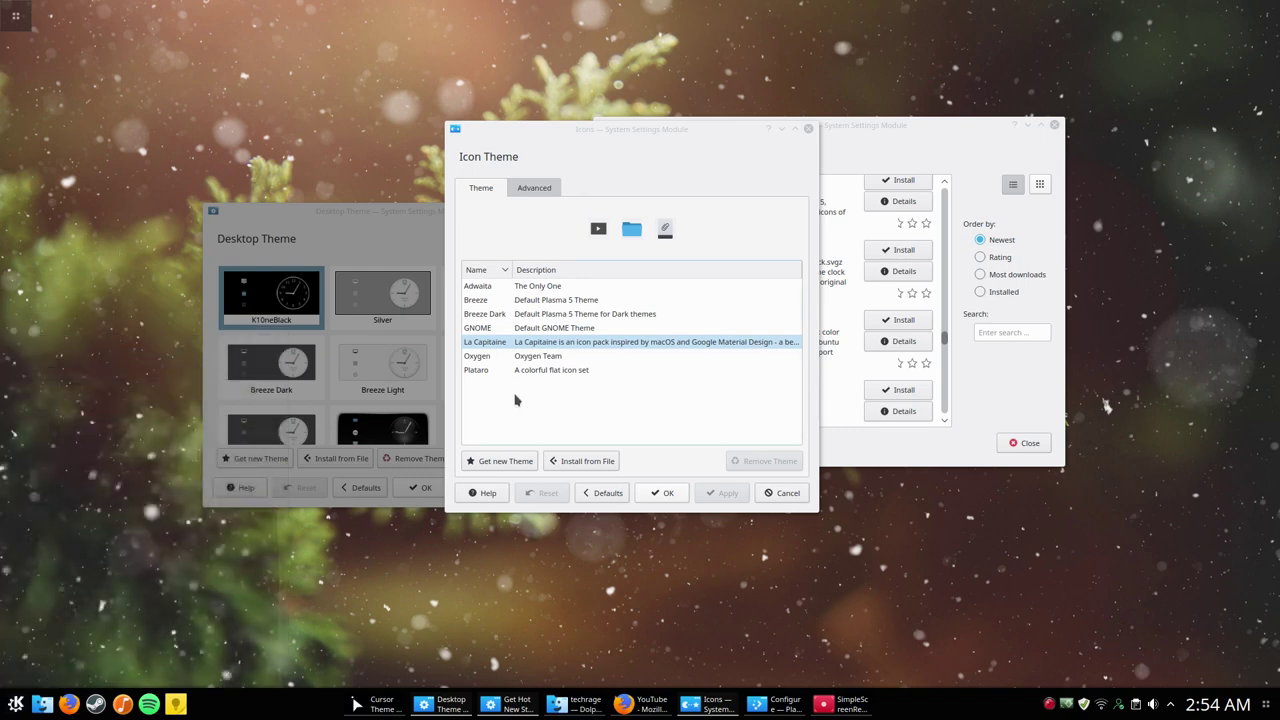
# Preview the installed icon themes one after another: Adwaita, Breeze, GNOME, La Capitaine and Oxygen
pyautogui.click(549, 286)
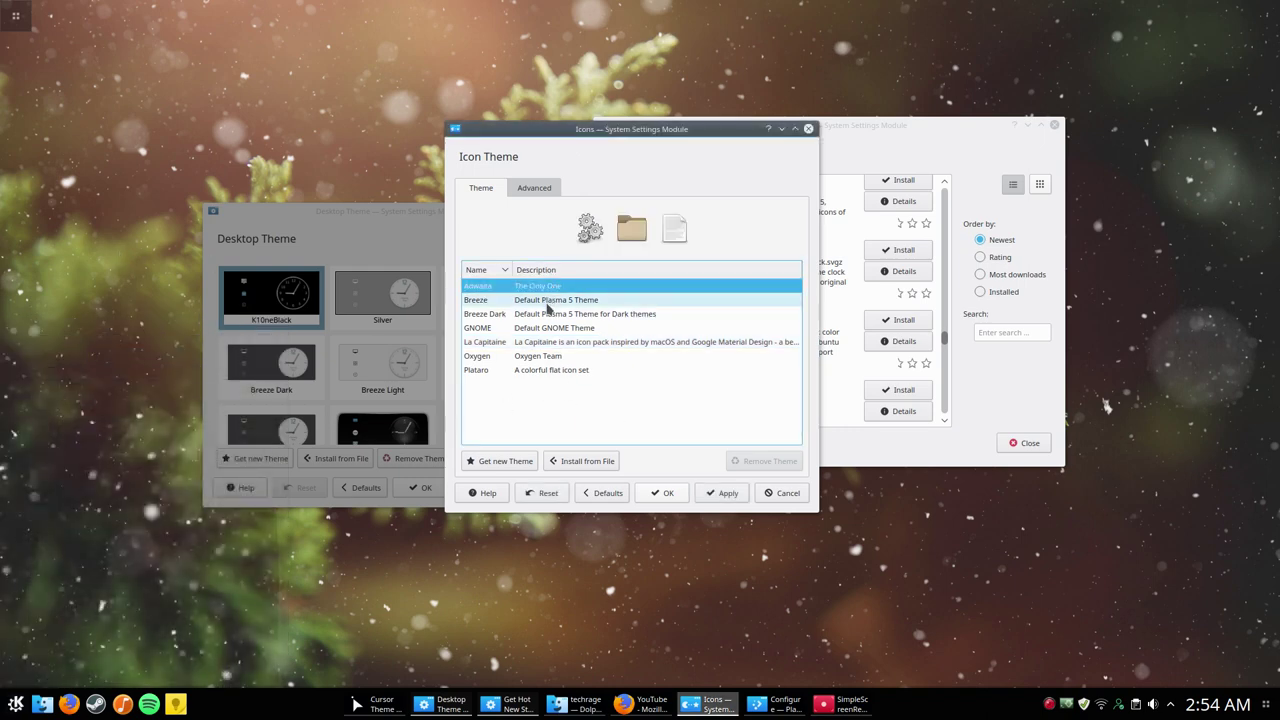
pyautogui.click(546, 304)
pyautogui.click(543, 327)
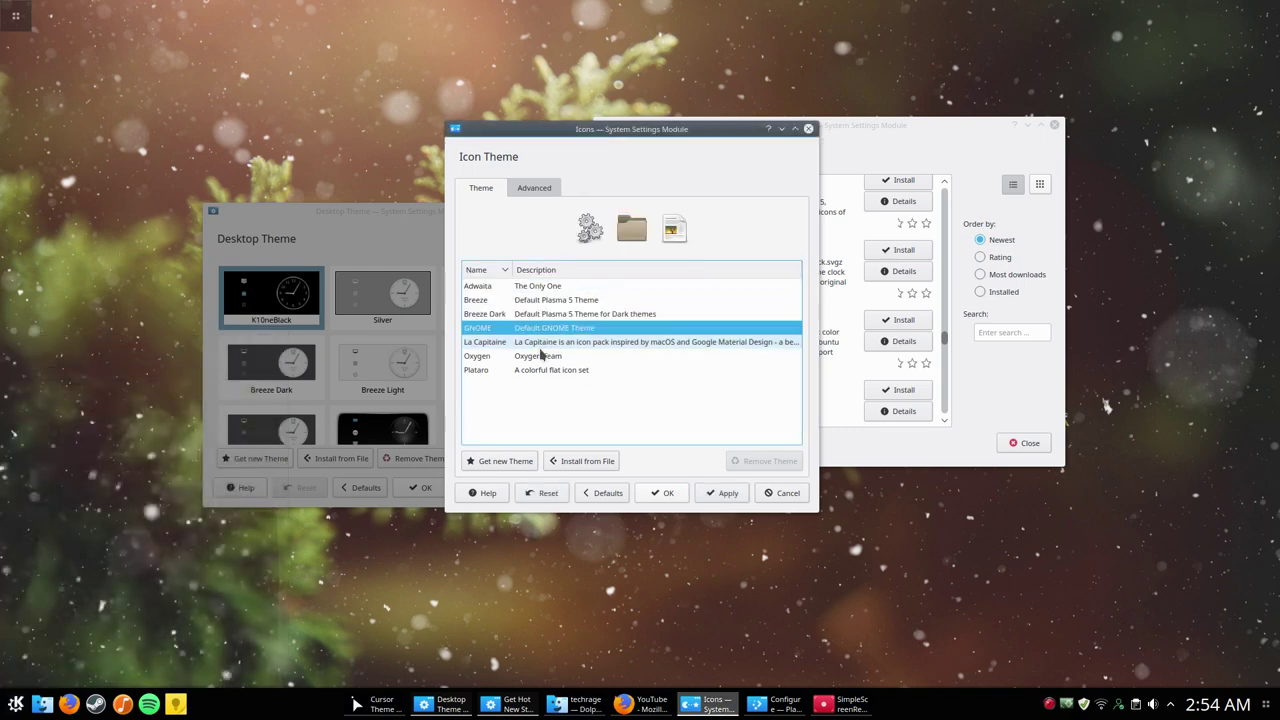
pyautogui.click(536, 342)
pyautogui.click(528, 356)
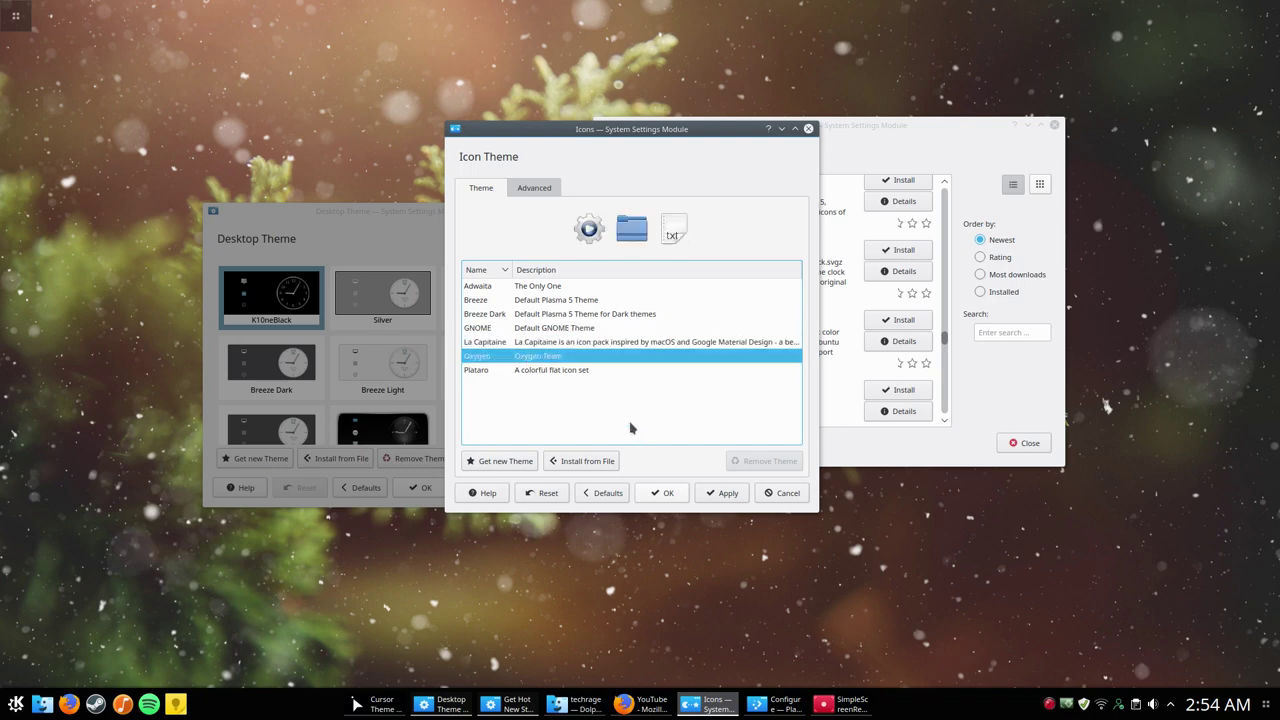
# Open the online installer for new icon themes and browse the newest entries
pyautogui.click(505, 462)
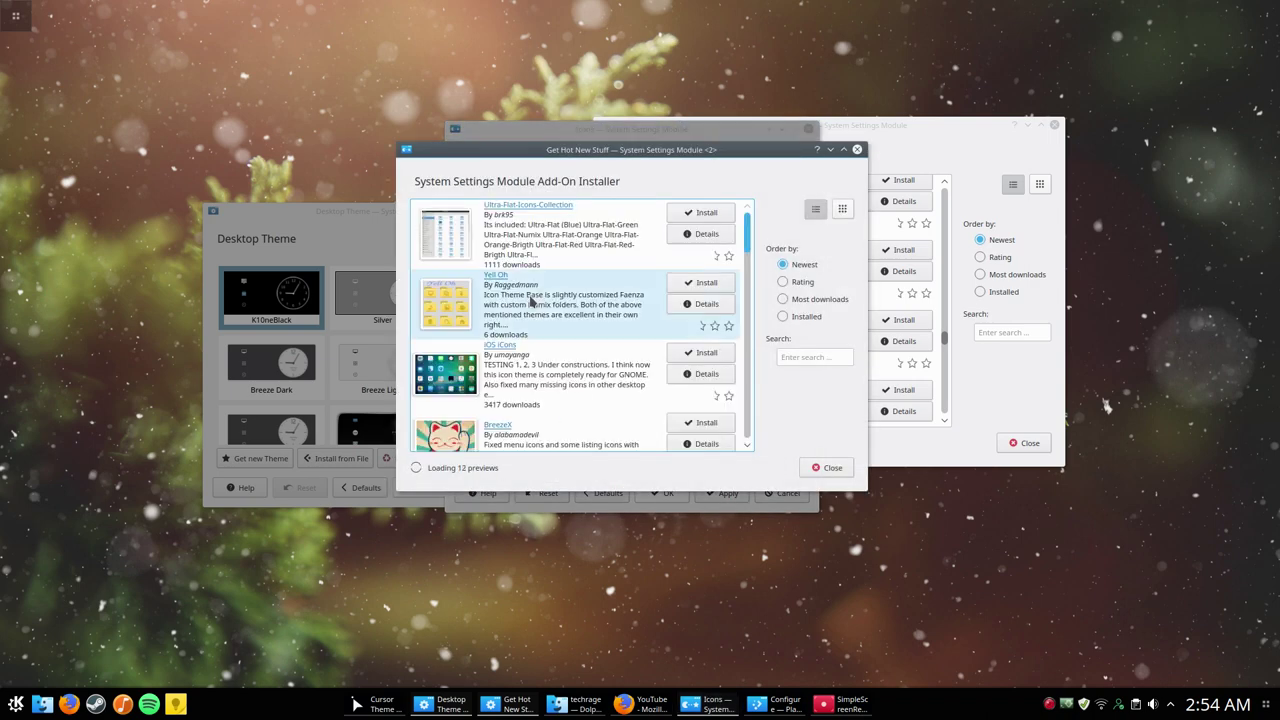
pyautogui.scroll(-1, 545, 310)
pyautogui.scroll(-3, 550, 316)
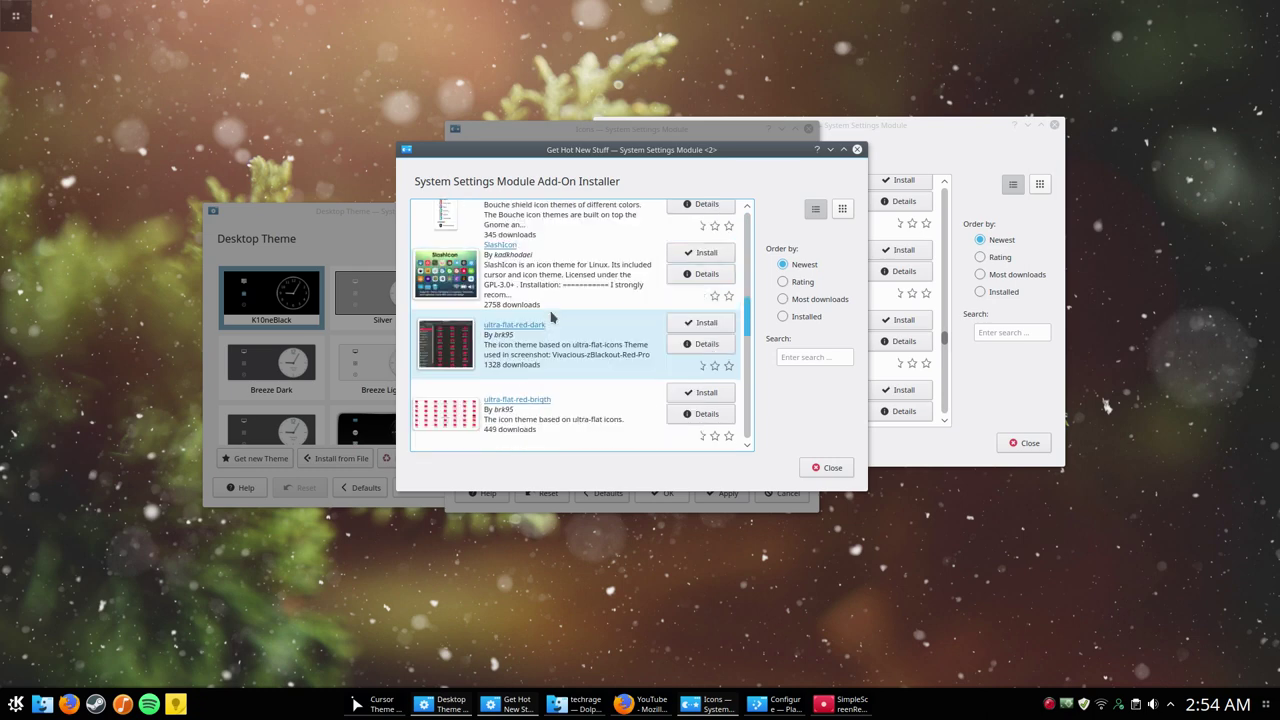
pyautogui.scroll(5, 550, 316)
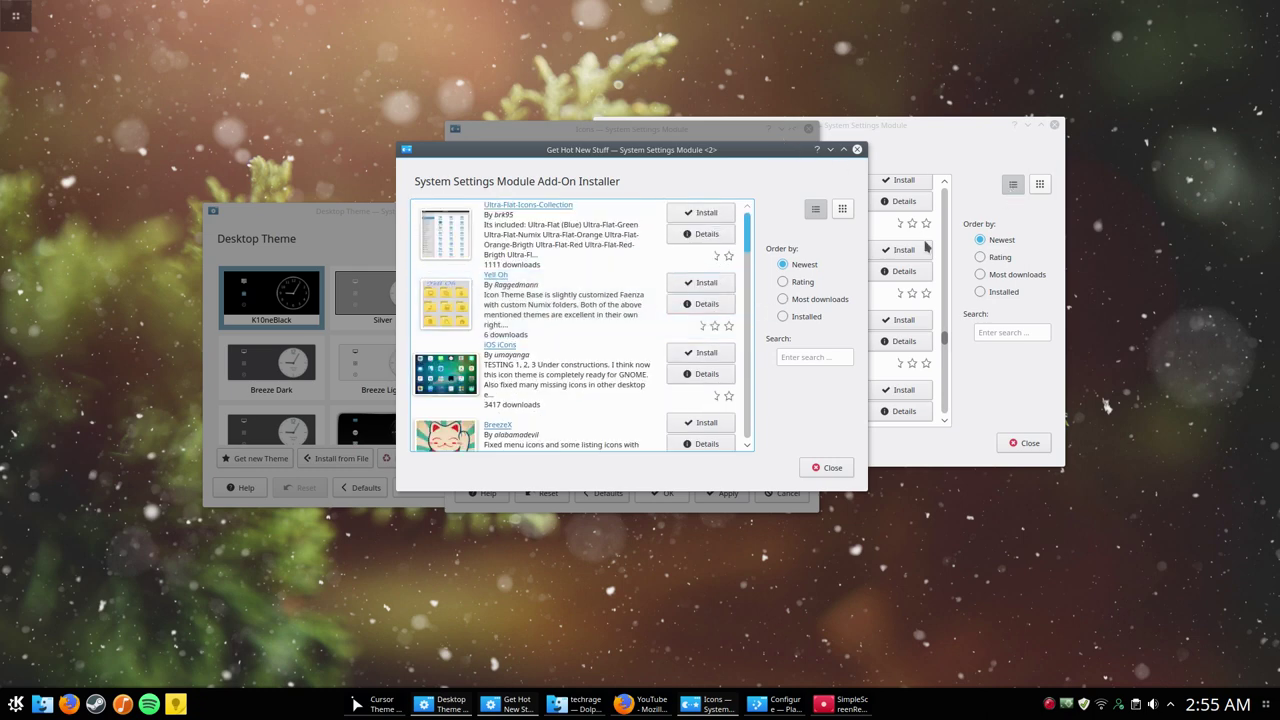
pyautogui.moveTo(700, 158); pyautogui.dragTo(660, 162)
pyautogui.scroll(-5, 486, 343)
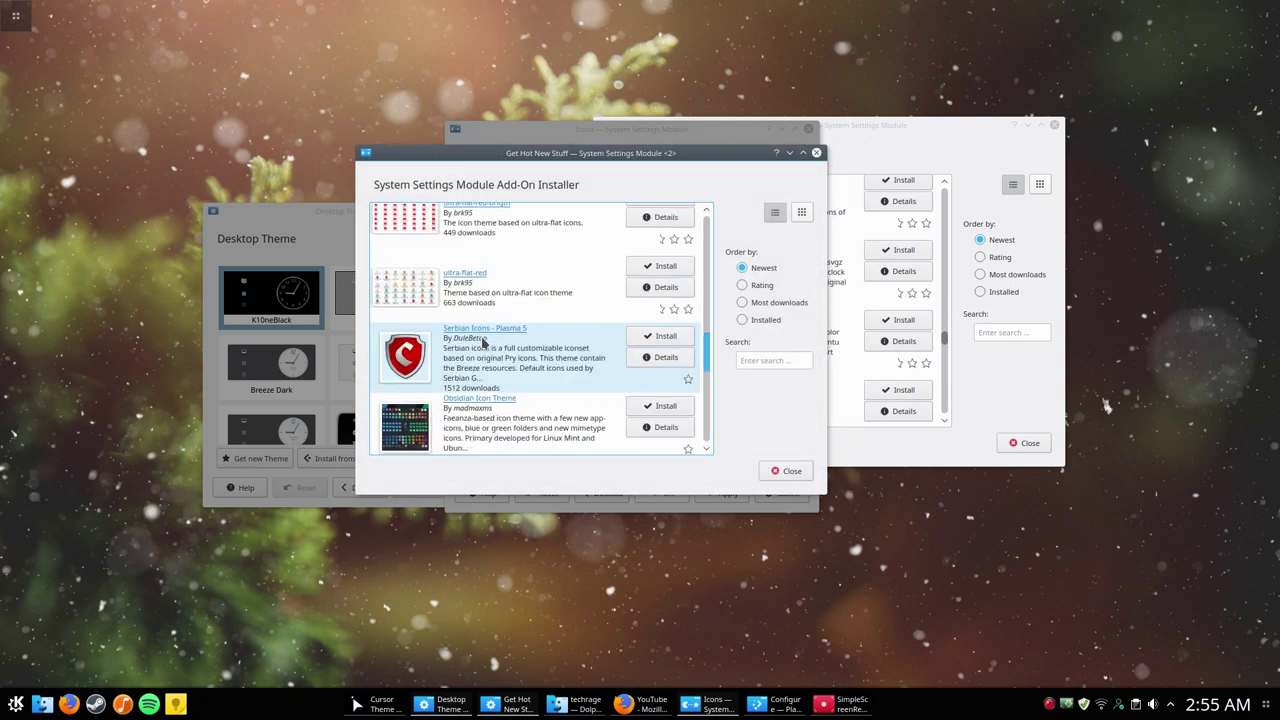
pyautogui.scroll(5, 488, 340)
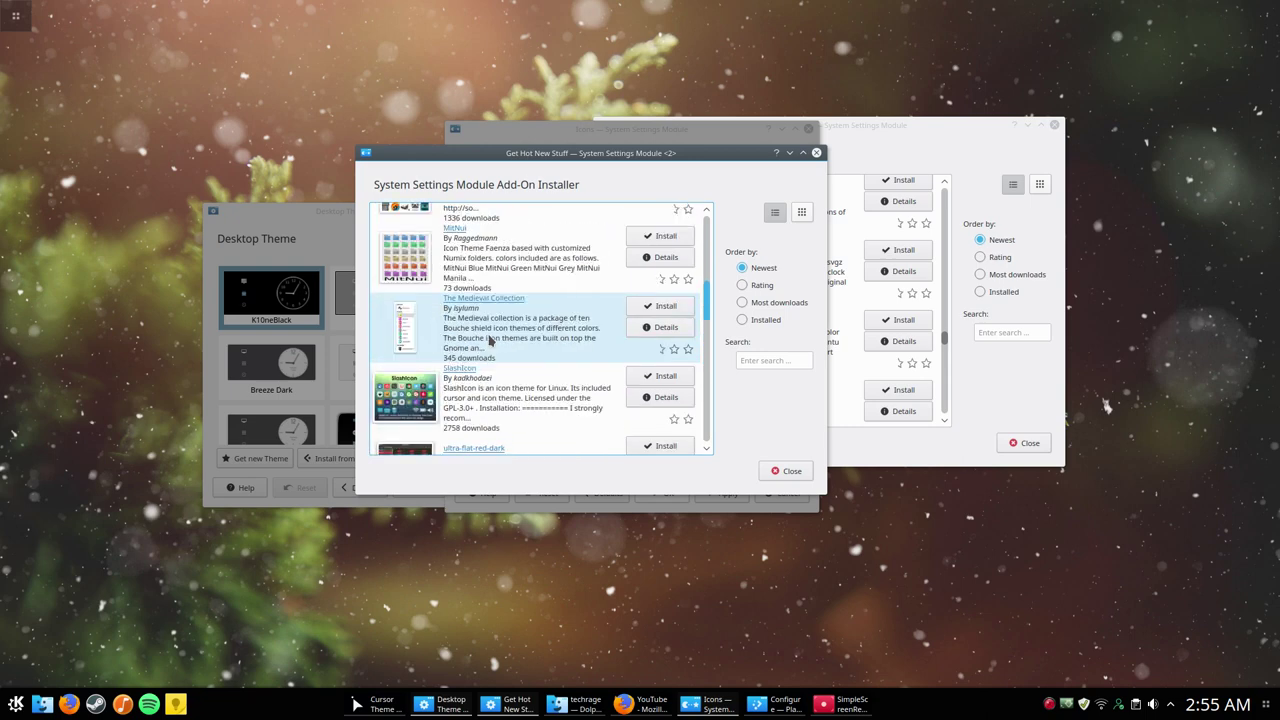
pyautogui.scroll(3, 510, 329)
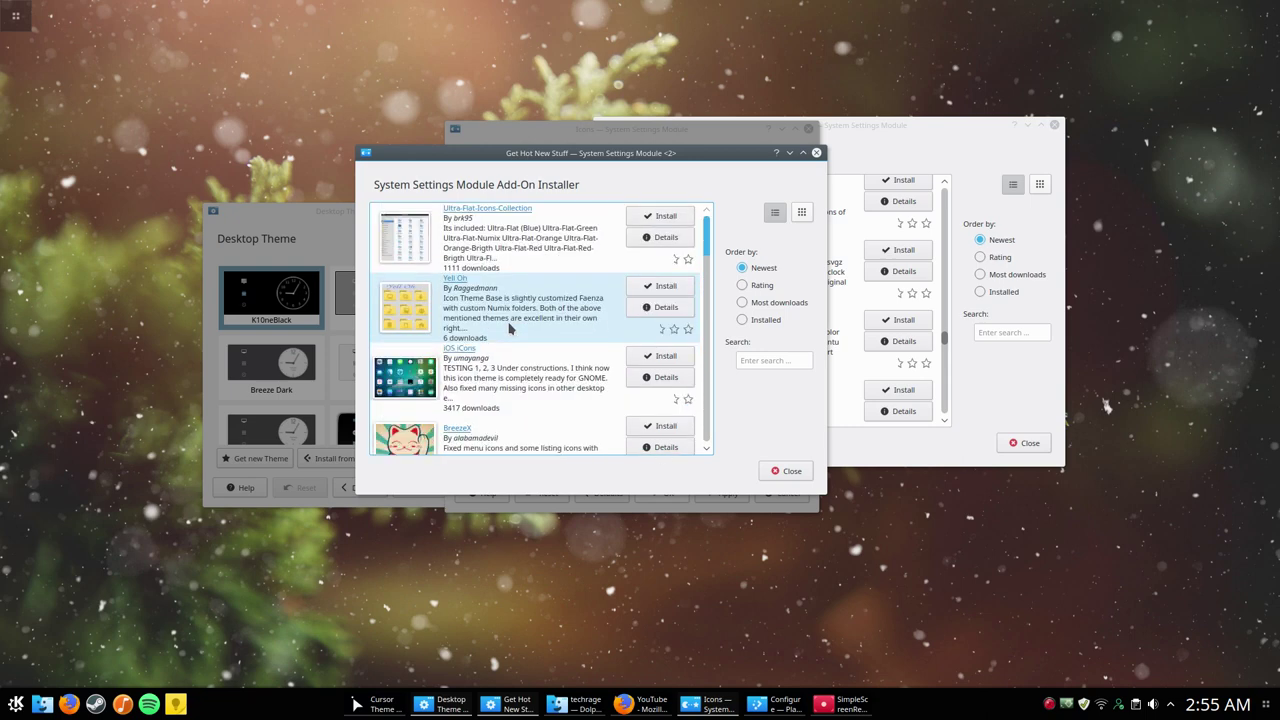
# Close the icon theme installer, the Icon Theme window, the desktop theme installer and the Desktop Theme window
pyautogui.click(816, 152)
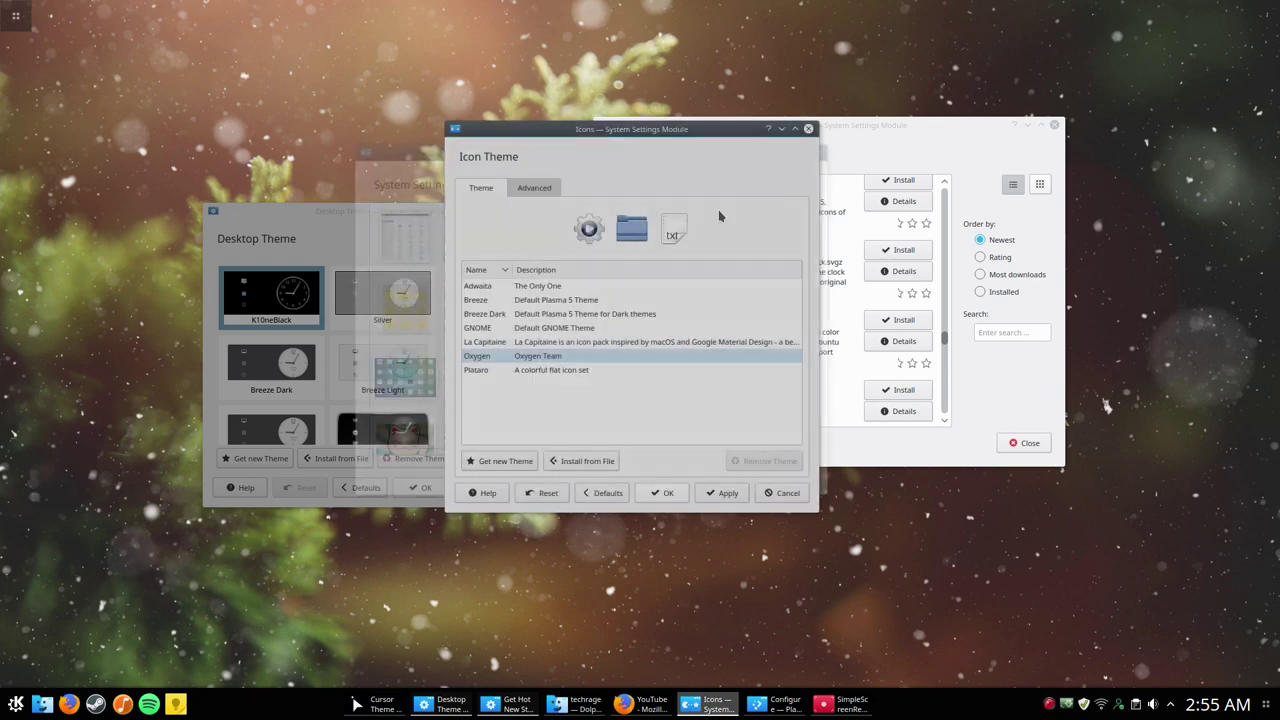
pyautogui.click(808, 128)
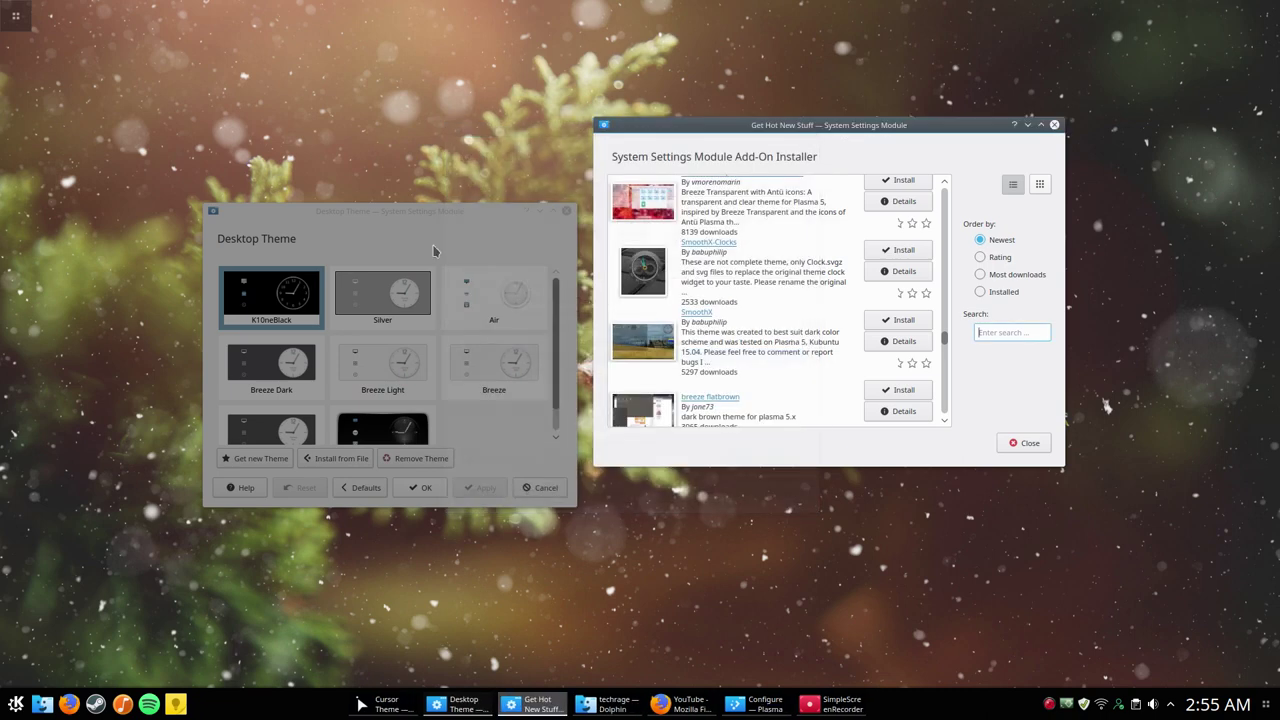
pyautogui.click(1054, 125)
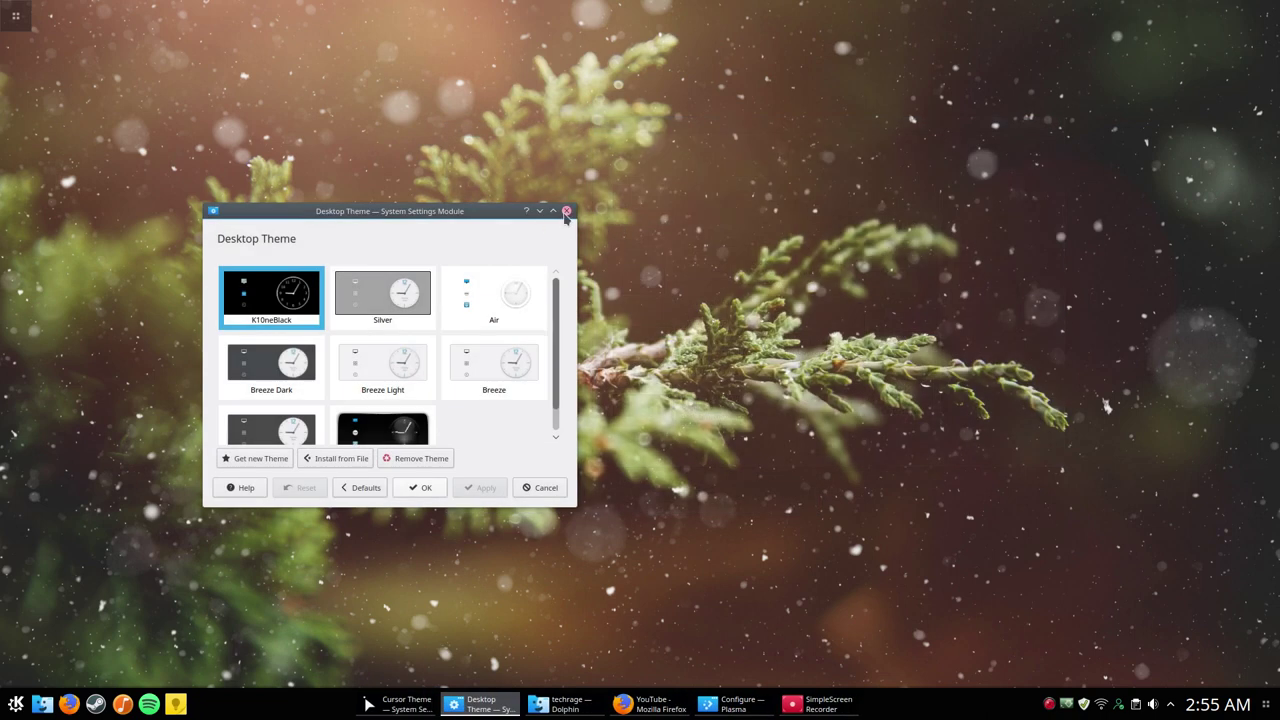
pyautogui.click(566, 212)
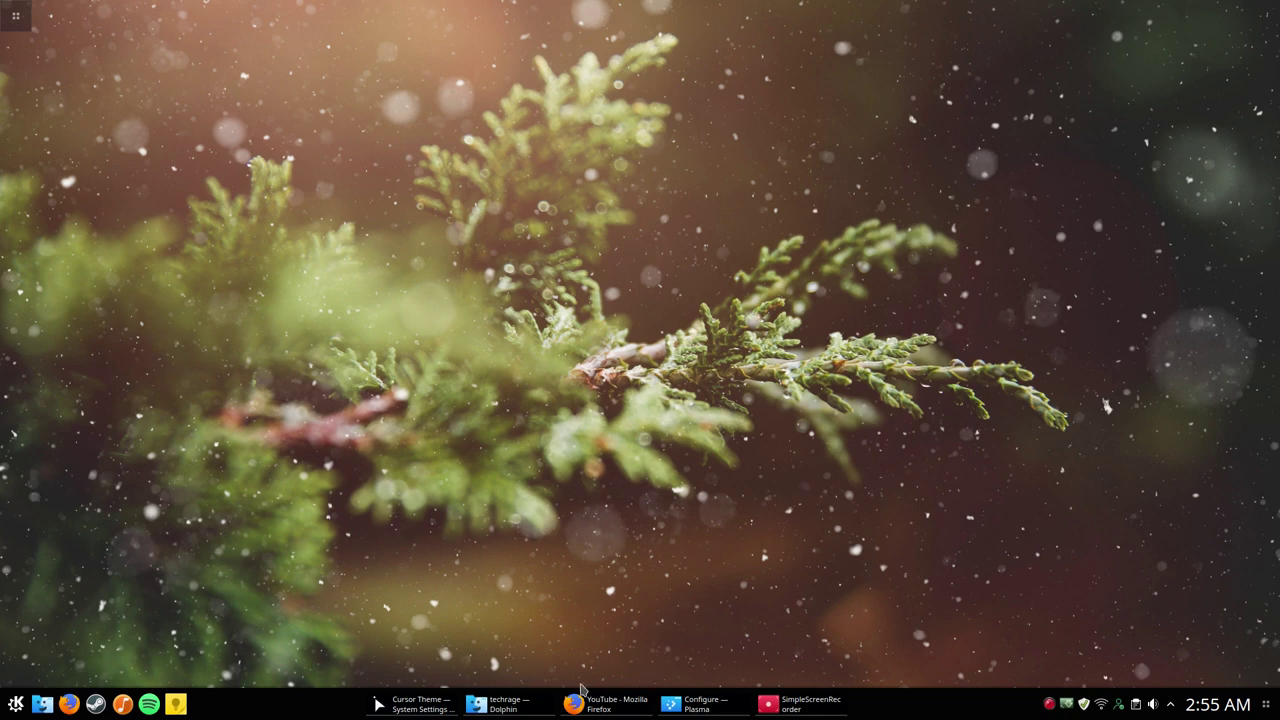
# Bring up the Dolphin window showing the home folder, then minimise it again
pyautogui.click(505, 704)
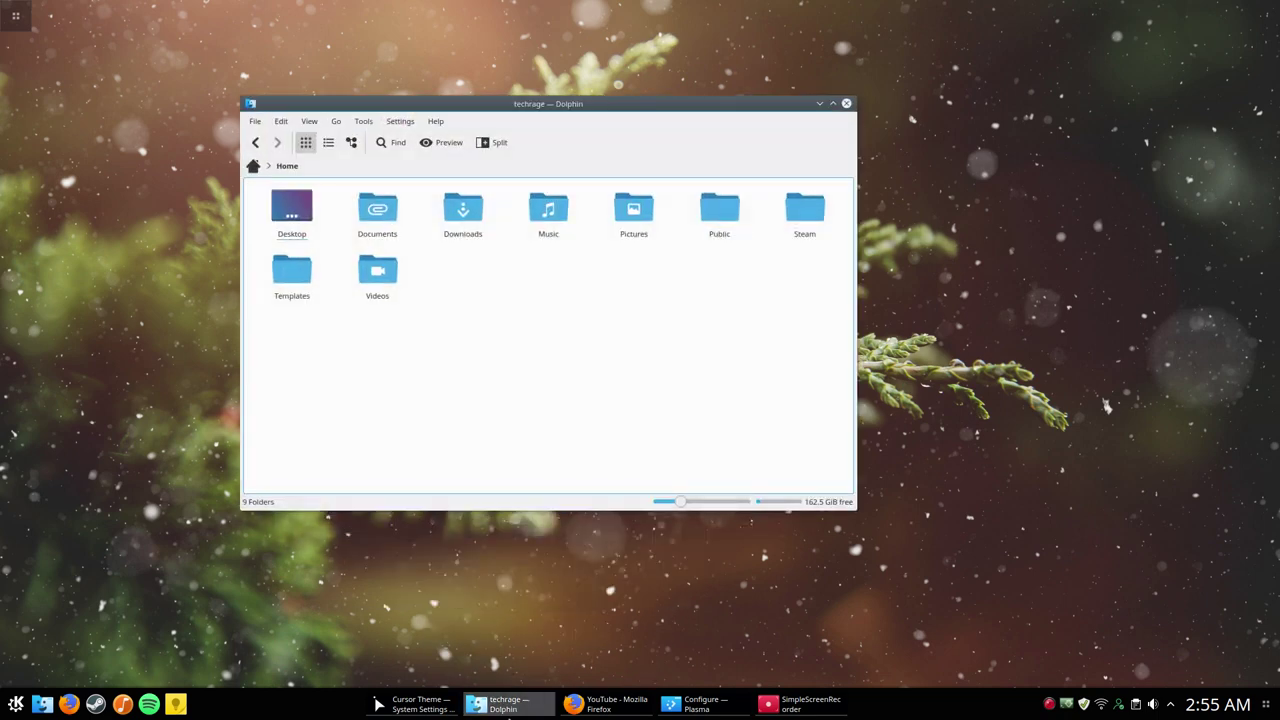
pyautogui.click(505, 712)
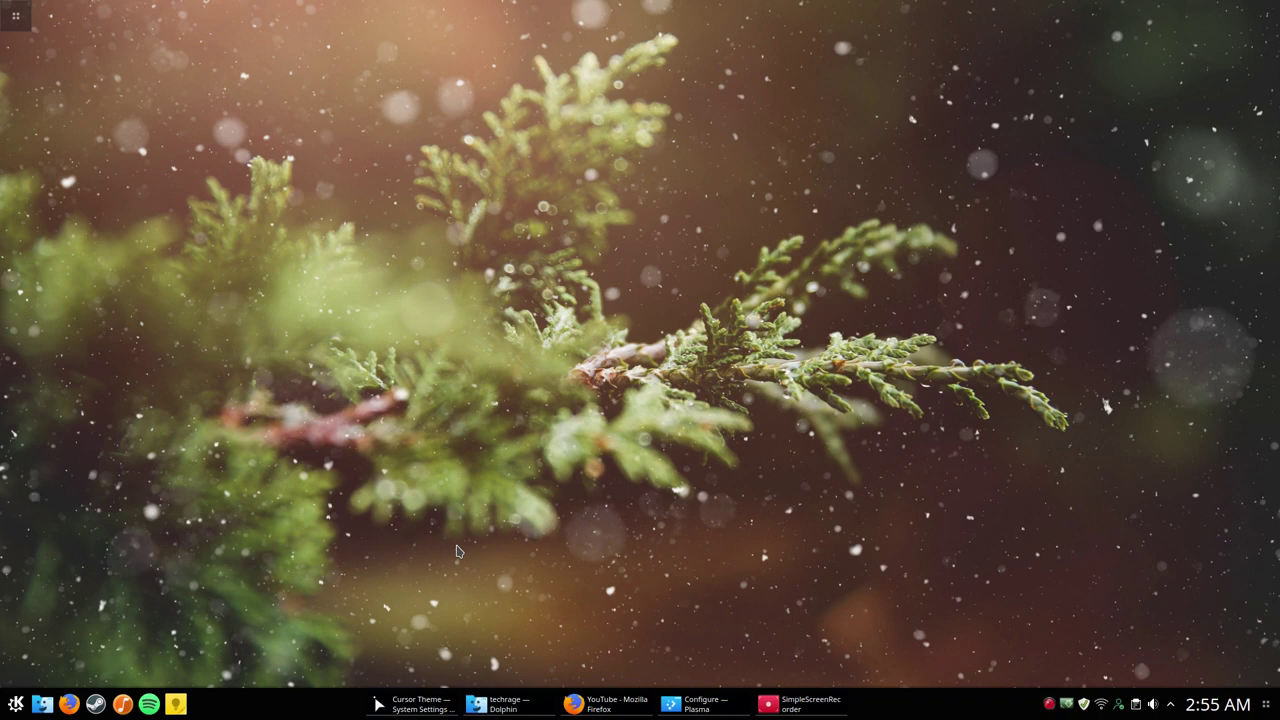
pyautogui.rightClick(509, 229)
pyautogui.click(537, 177)
pyautogui.rightClick(625, 321)
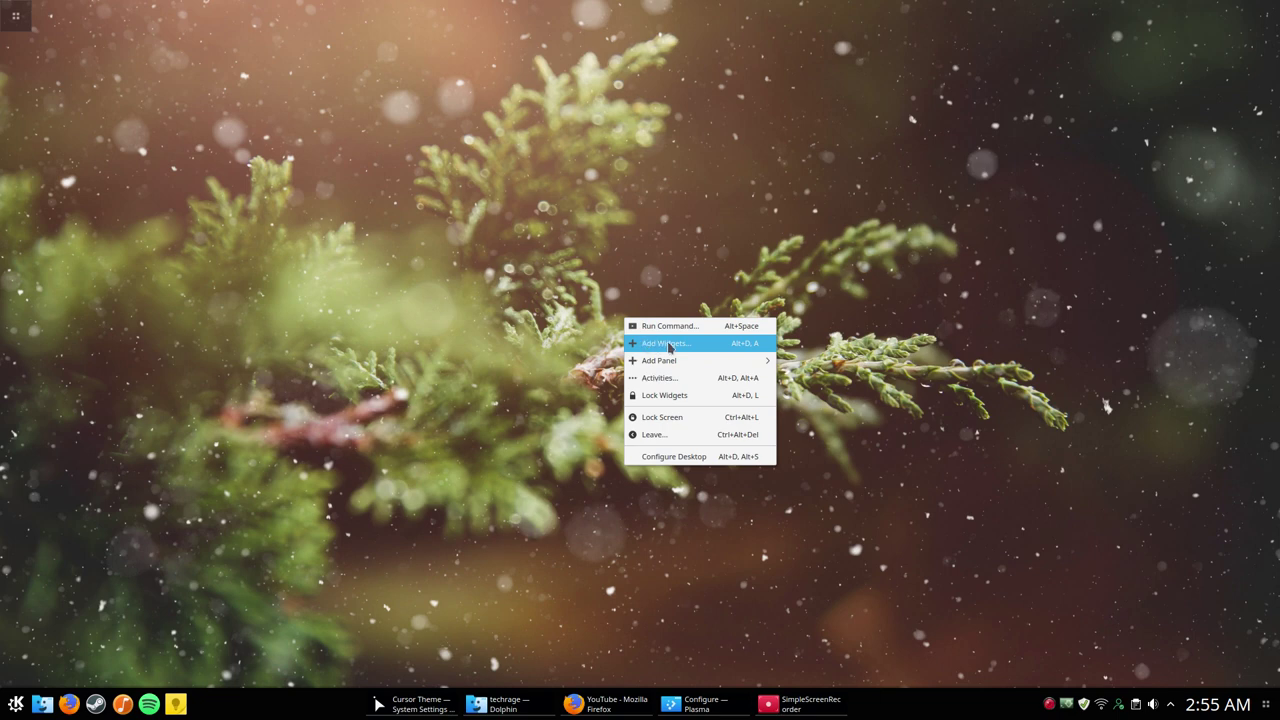
pyautogui.click(570, 301)
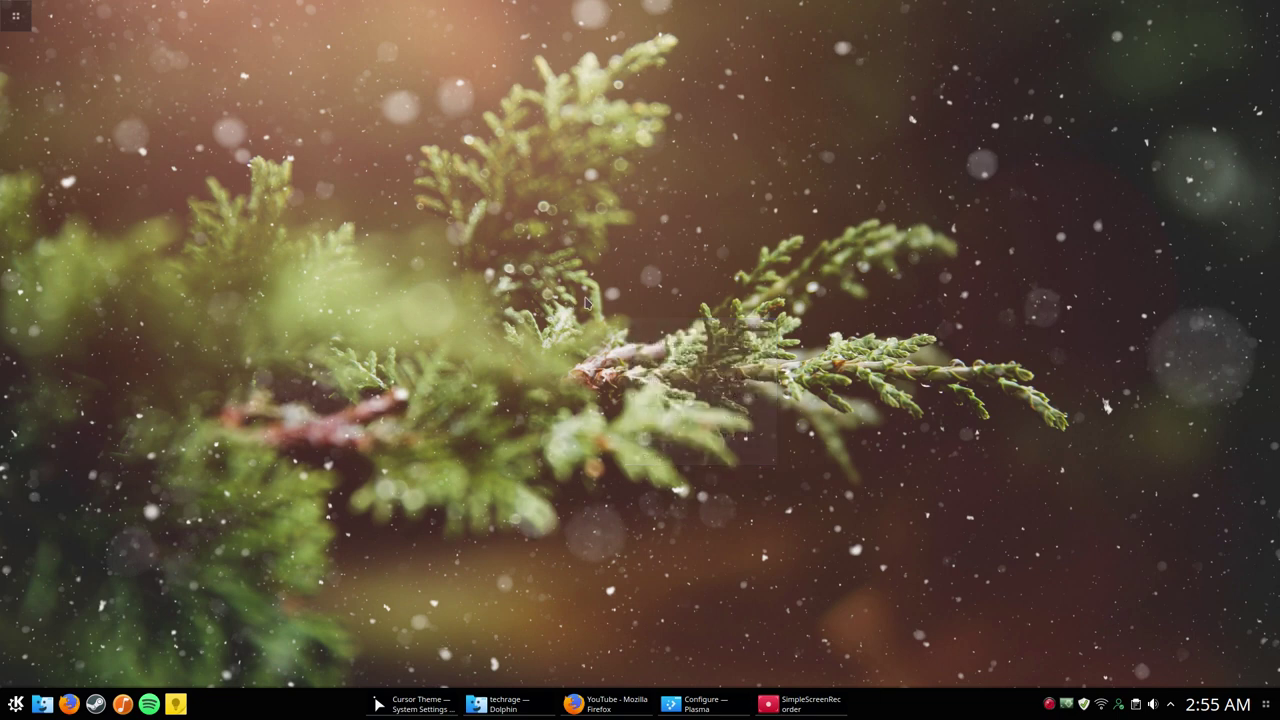
# Open the list of desktop widgets and place the Analog Clock in the upper-right corner of the desktop
pyautogui.rightClick(586, 298)
pyautogui.click(630, 328)
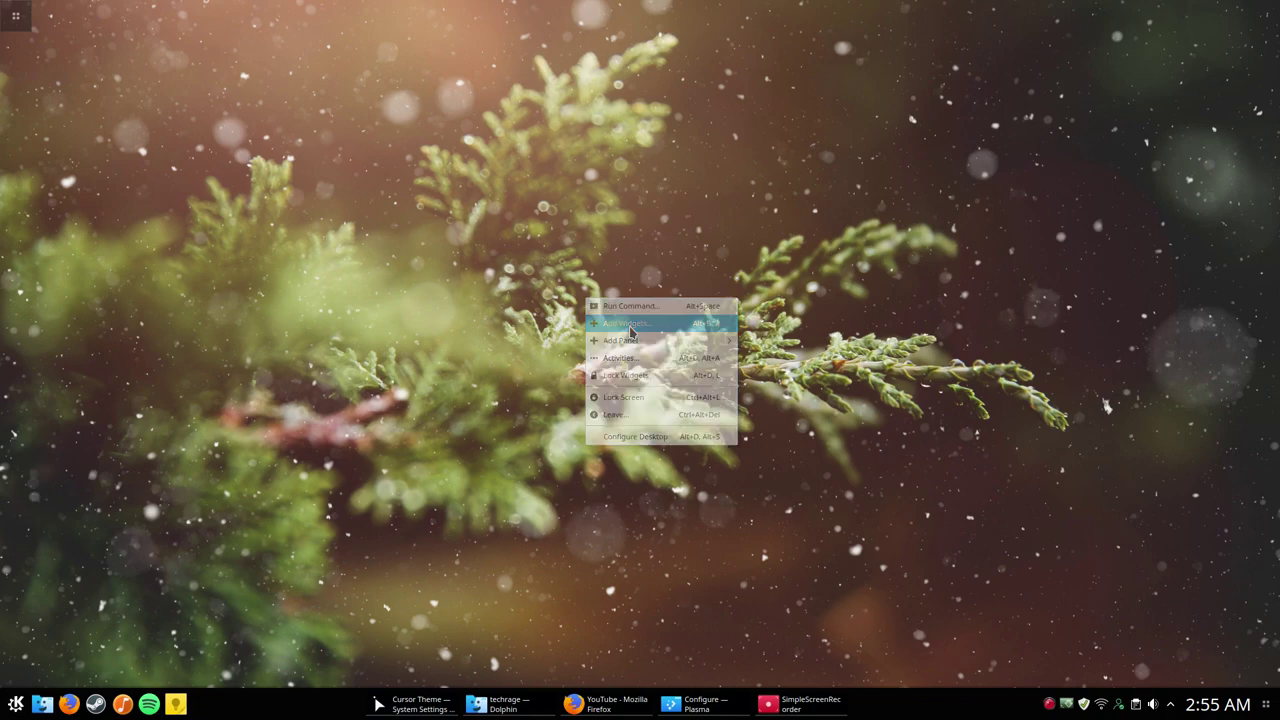
pyautogui.scroll(-1, 97, 168)
pyautogui.scroll(-15, 97, 168)
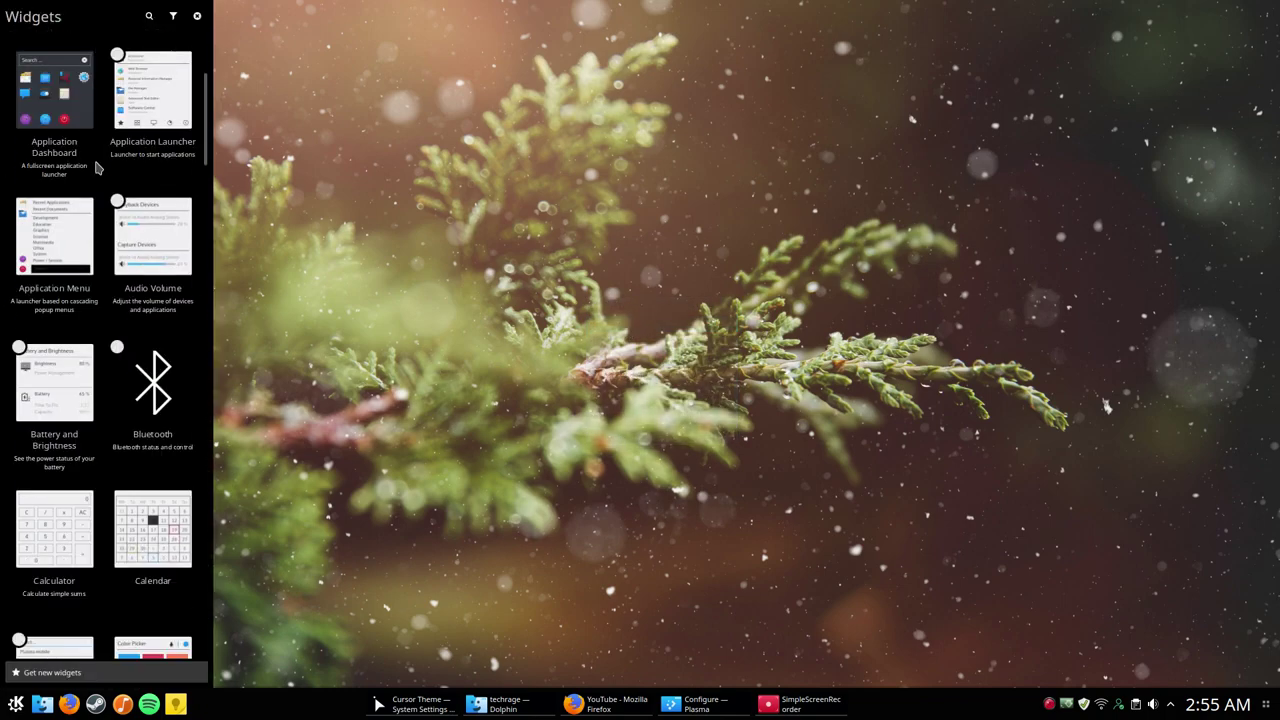
pyautogui.scroll(-8, 119, 374)
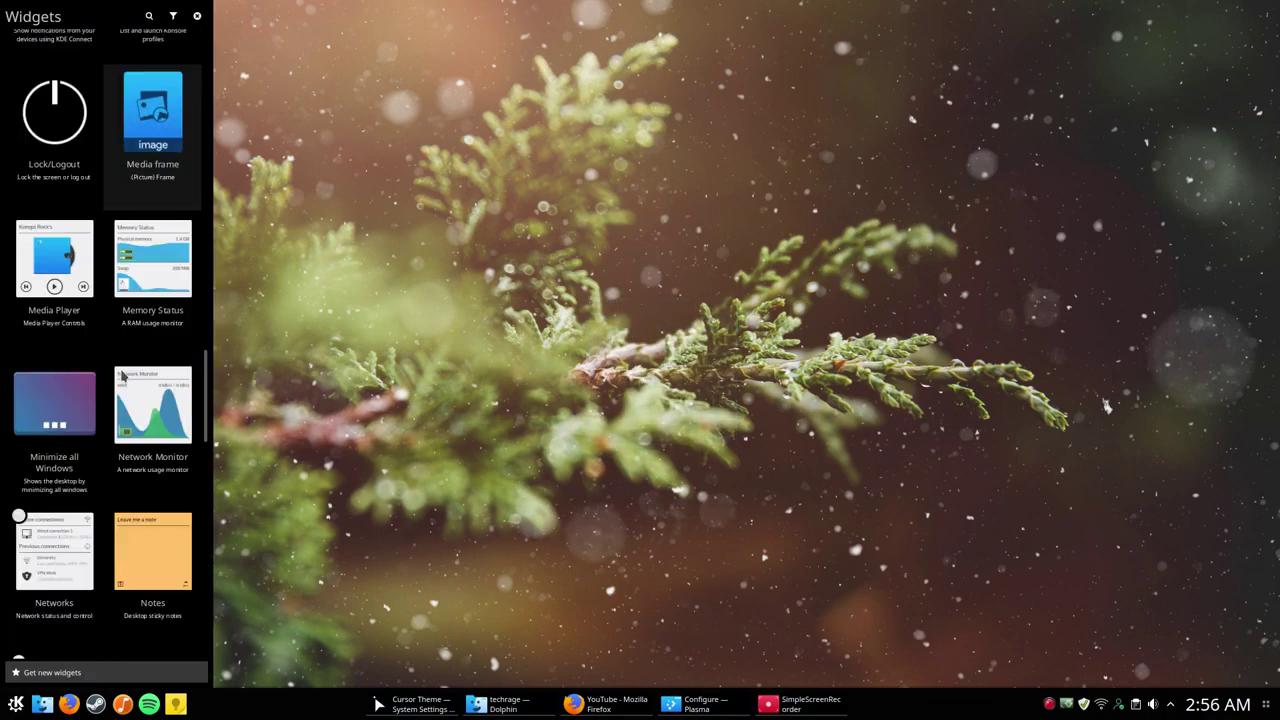
pyautogui.scroll(20, 124, 376)
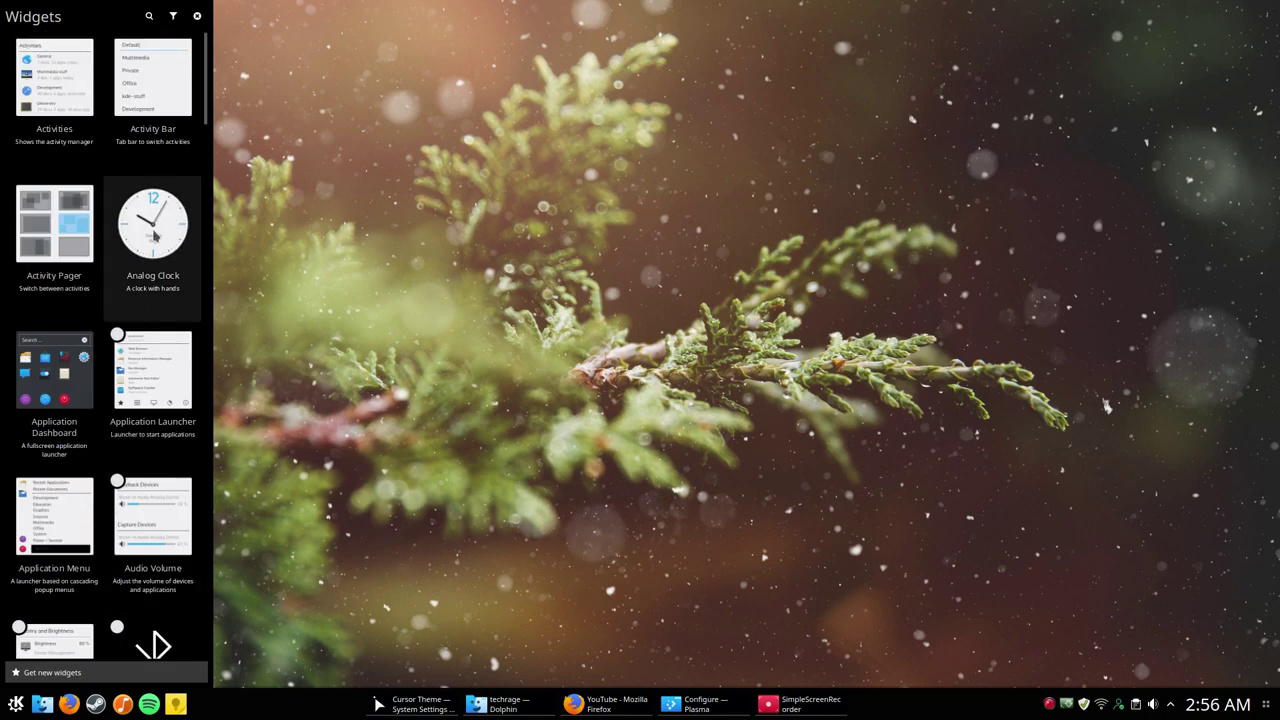
pyautogui.moveTo(153, 235); pyautogui.dragTo(1192, 67)
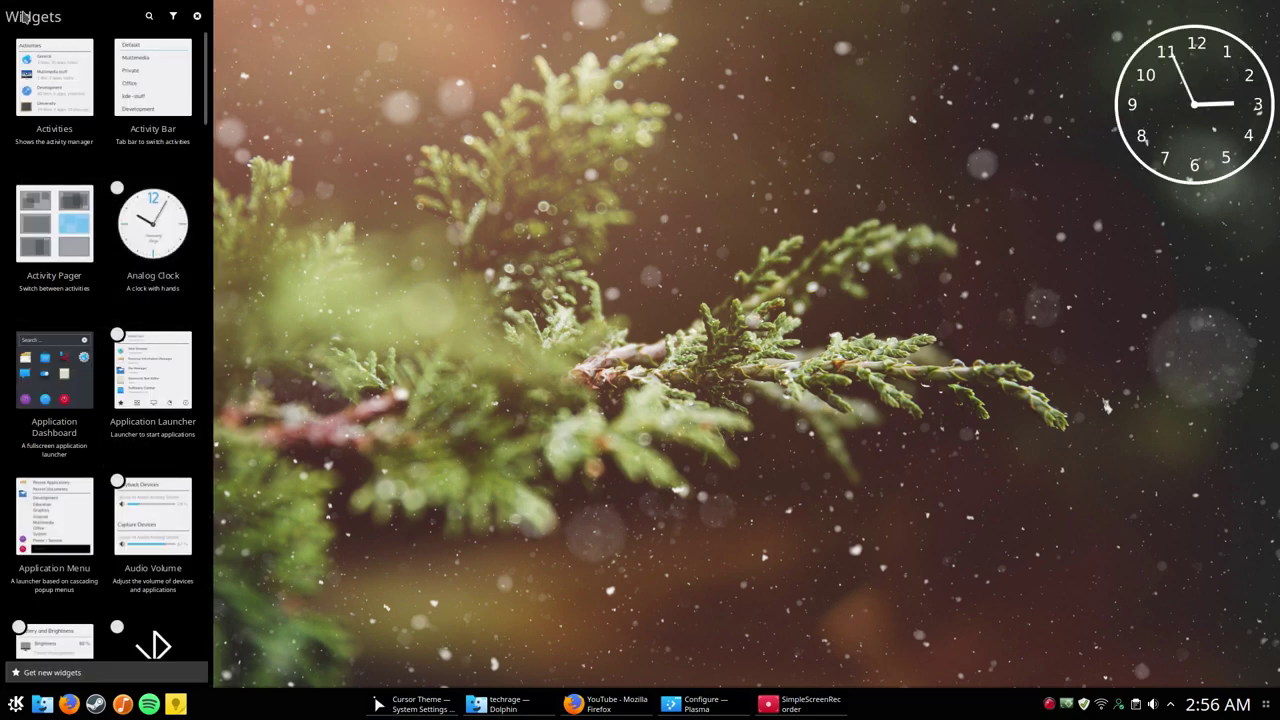
# Place the Calculator widget on the desktop below the analog clock
pyautogui.scroll(-2, 83, 346)
pyautogui.scroll(-4, 103, 370)
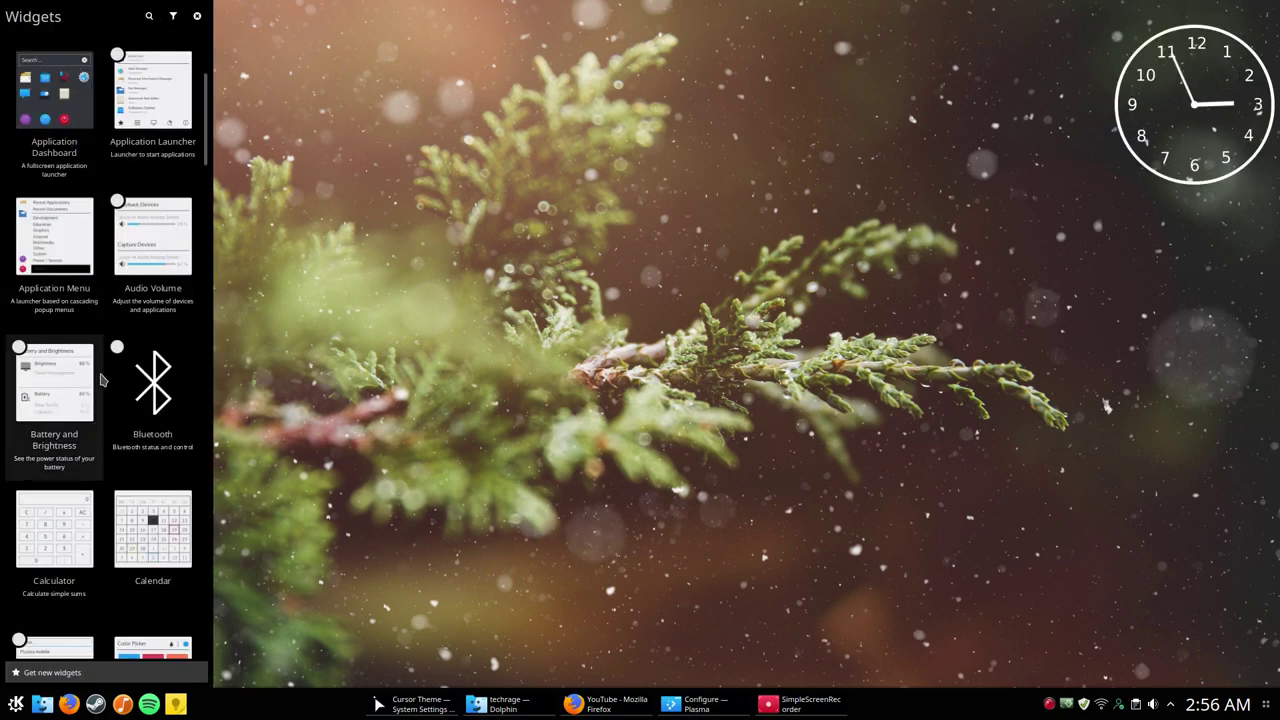
pyautogui.scroll(-2, 168, 478)
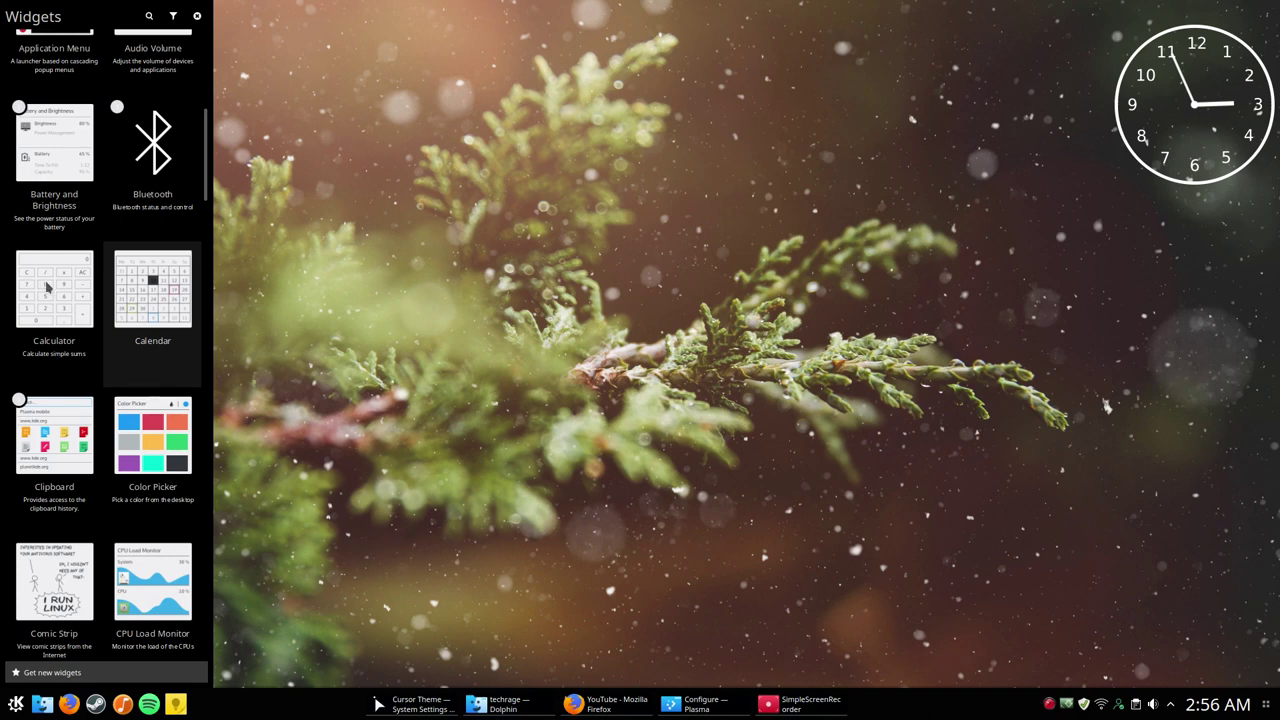
pyautogui.moveTo(135, 412); pyautogui.dragTo(1184, 304)
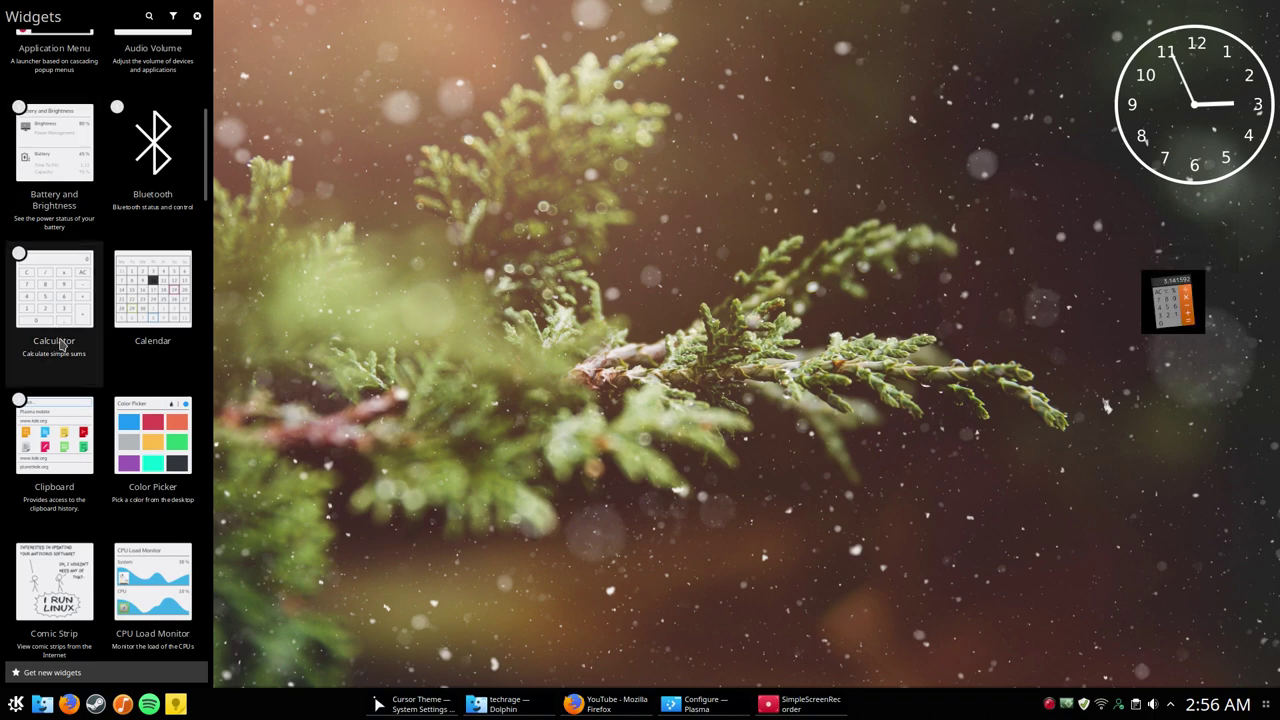
# Place the Notes widget on the desktop to the left of the analog clock
pyautogui.scroll(-1, 65, 352)
pyautogui.scroll(-15, 65, 352)
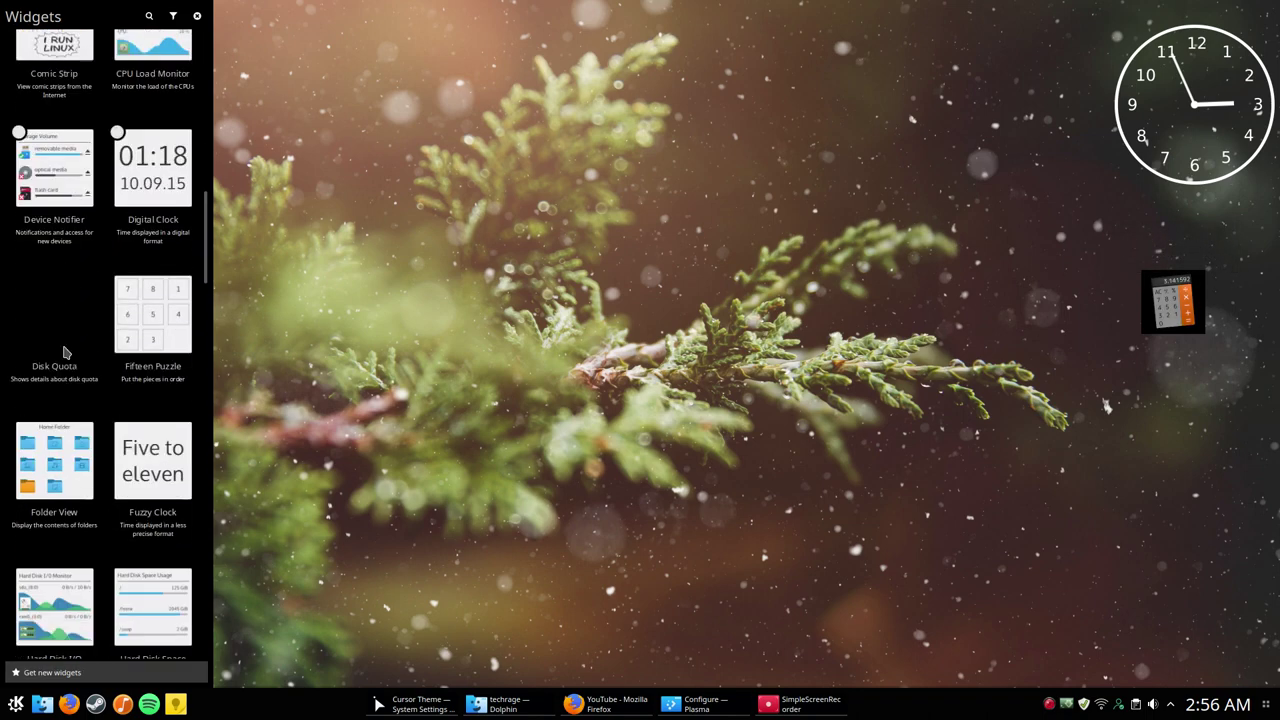
pyautogui.scroll(-5, 68, 352)
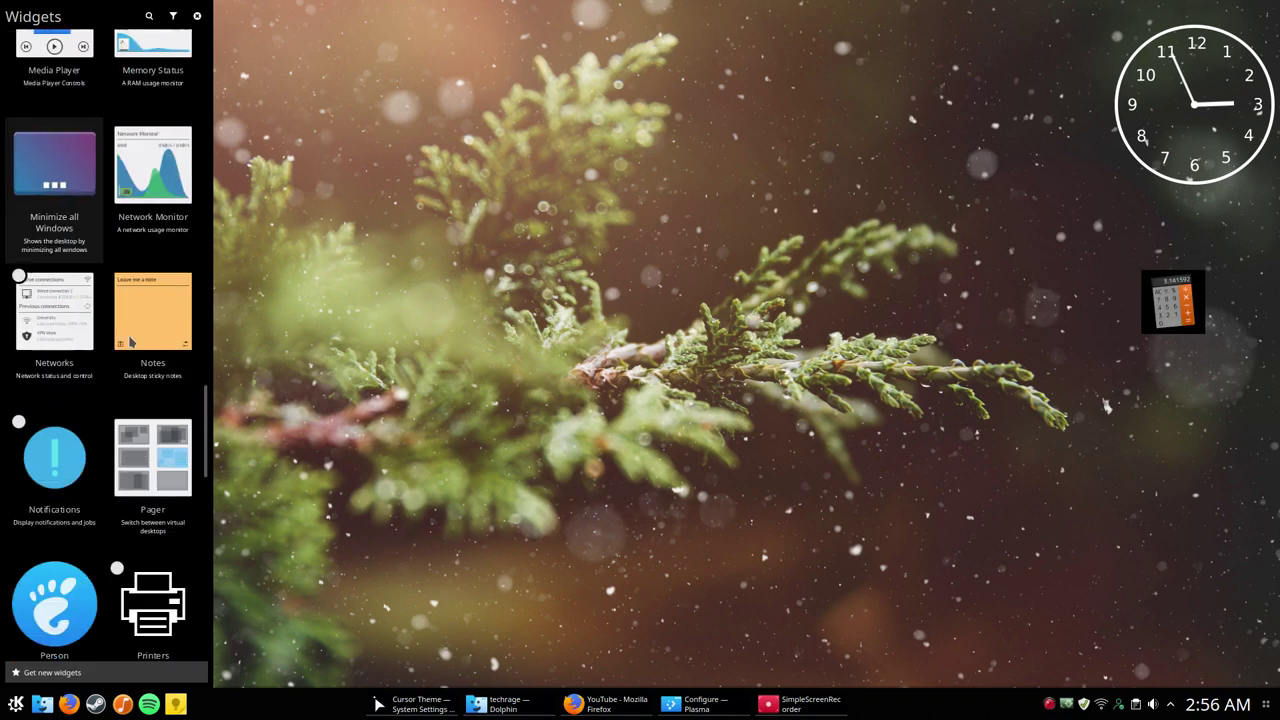
pyautogui.moveTo(158, 322); pyautogui.dragTo(949, 70)
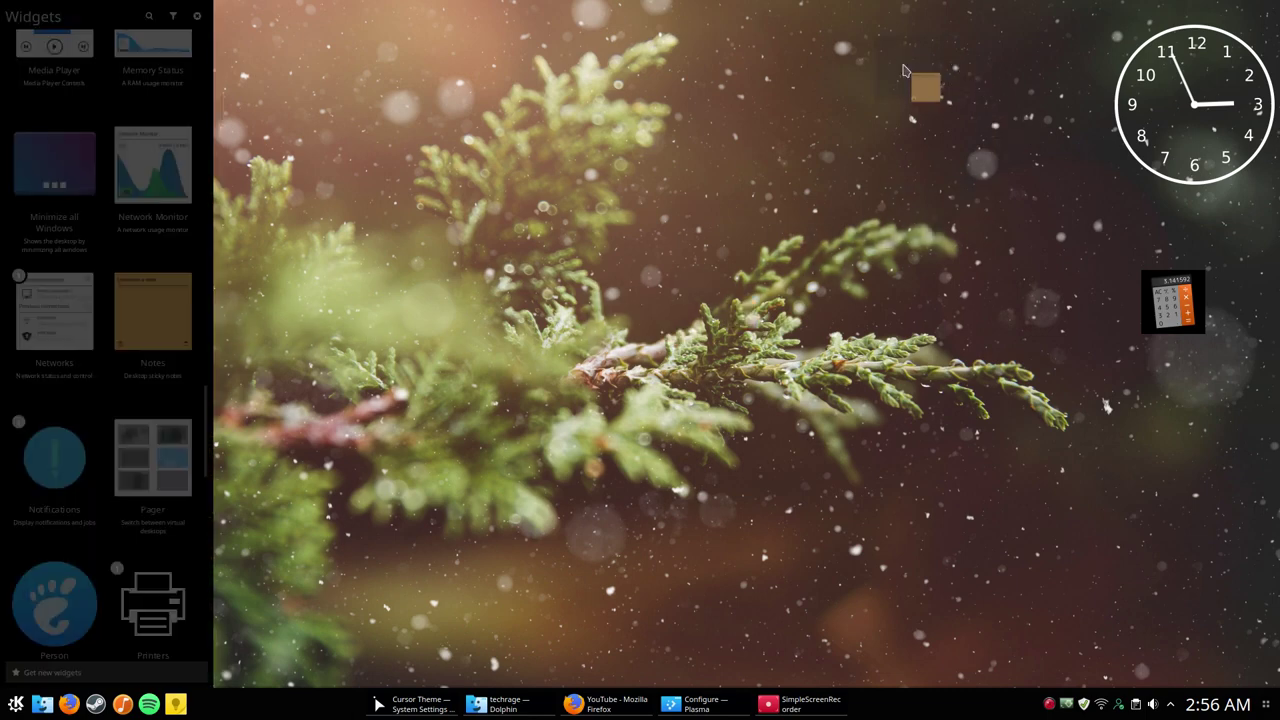
# Look through the other available widgets, from Timer and System Load Viewer back to Activities, then close the widget list
pyautogui.scroll(-8, 77, 437)
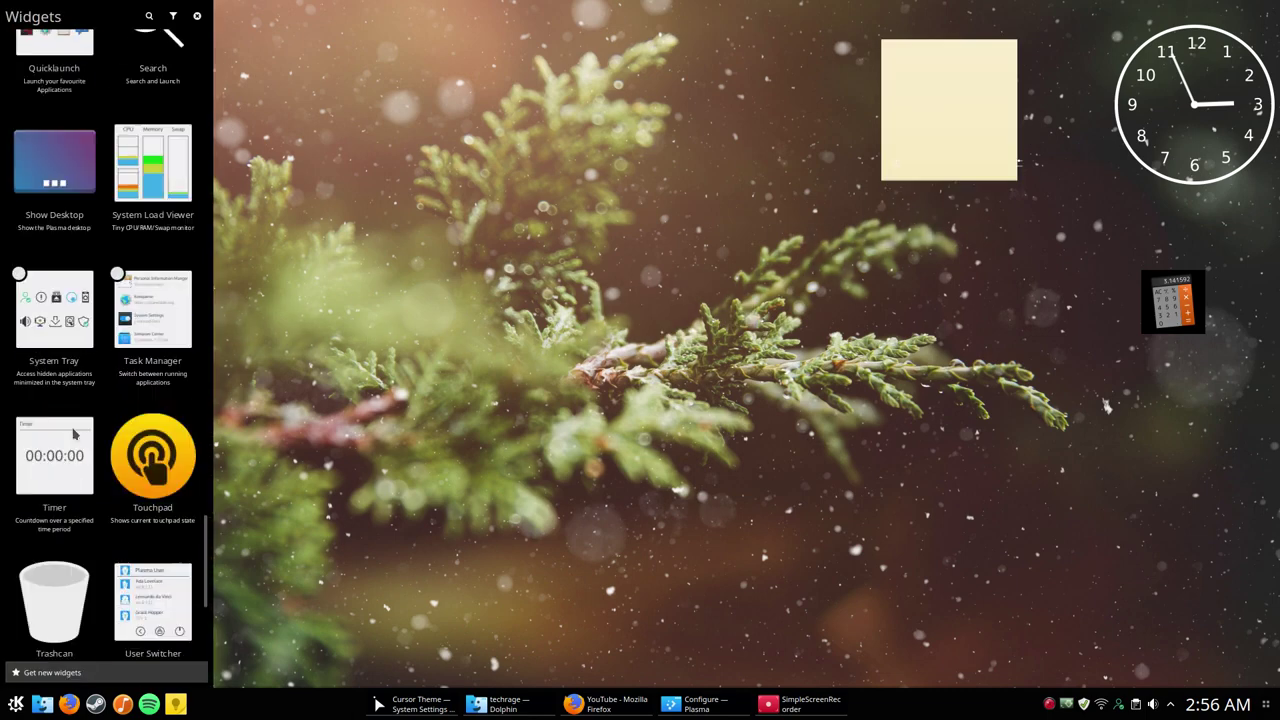
pyautogui.scroll(8, 77, 437)
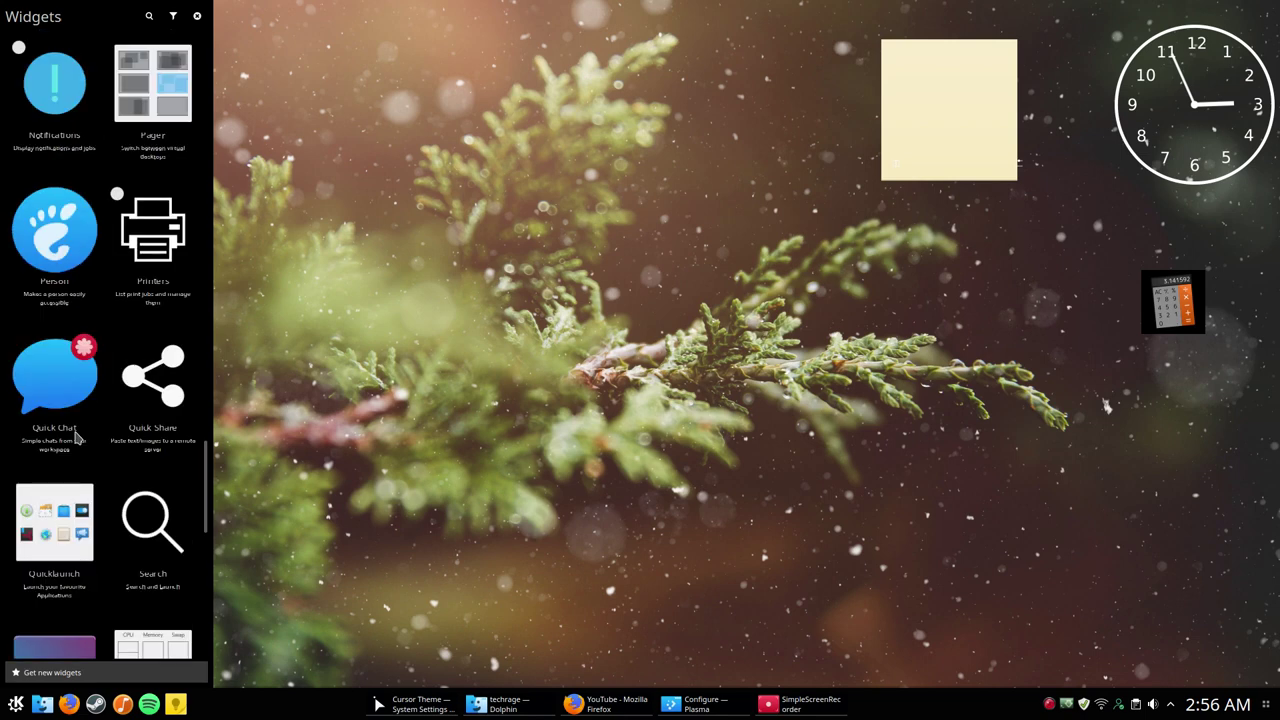
pyautogui.scroll(5, 77, 437)
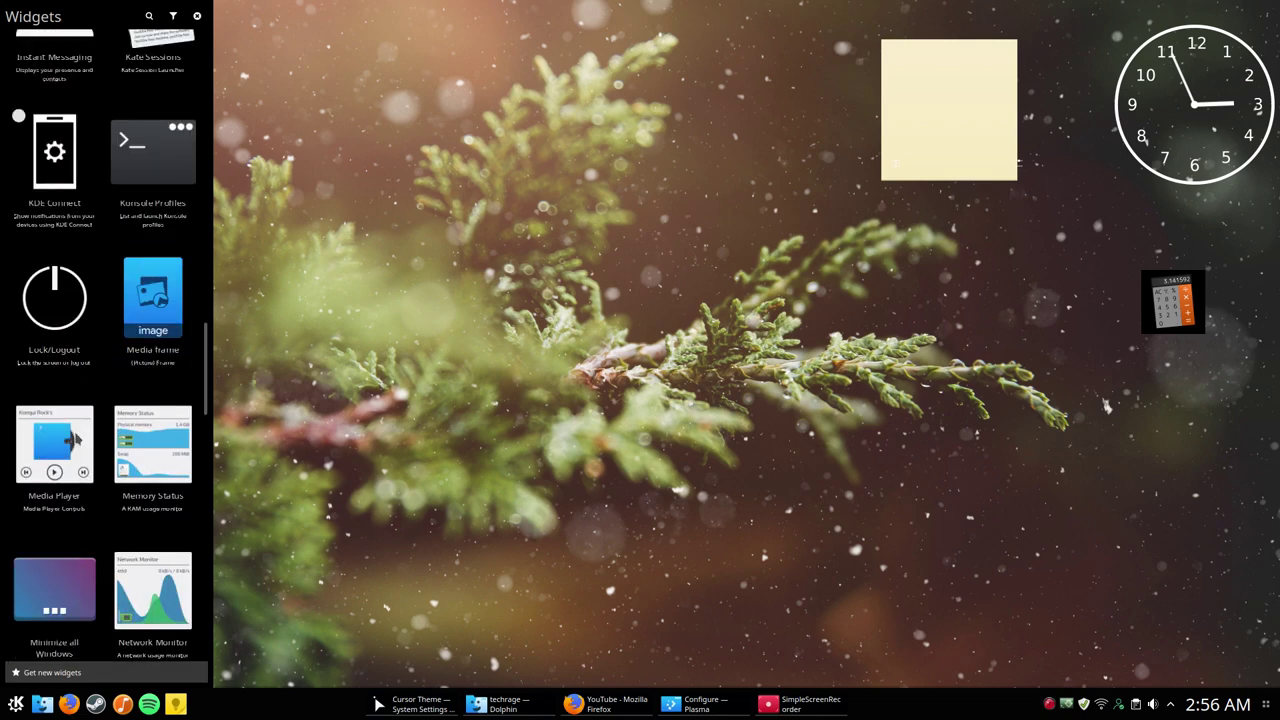
pyautogui.scroll(1, 77, 437)
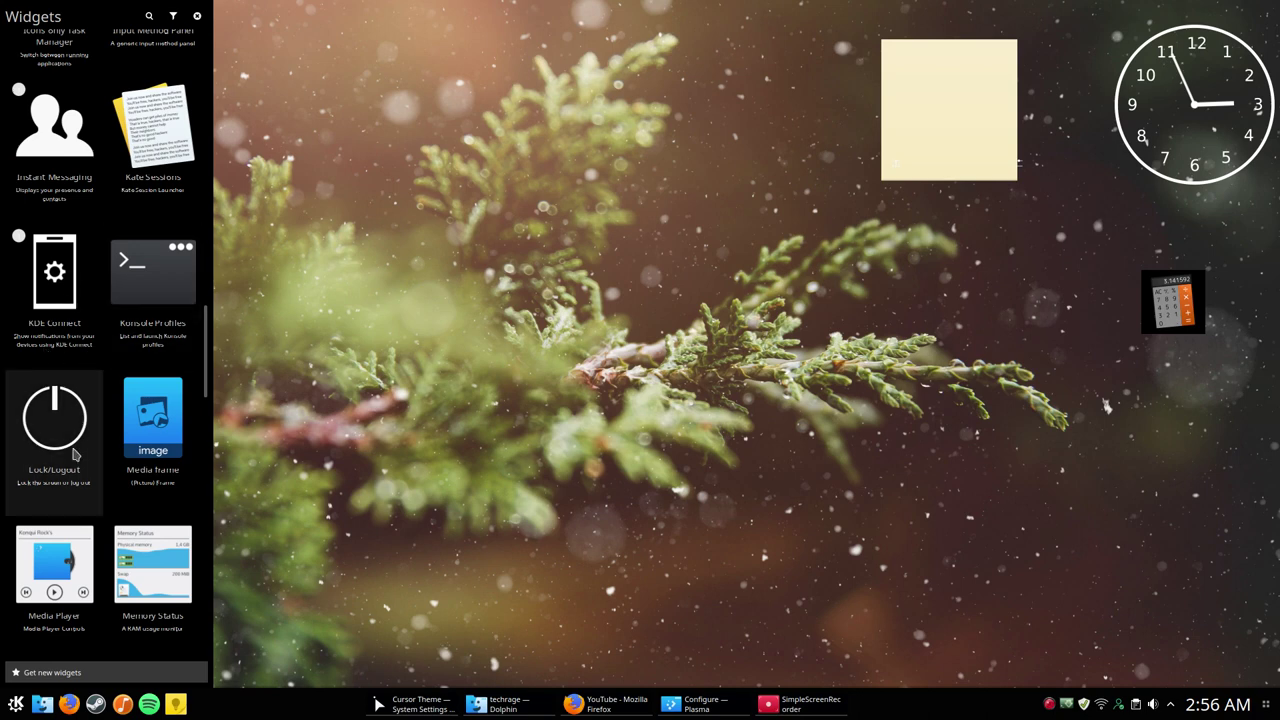
pyautogui.scroll(4, 74, 455)
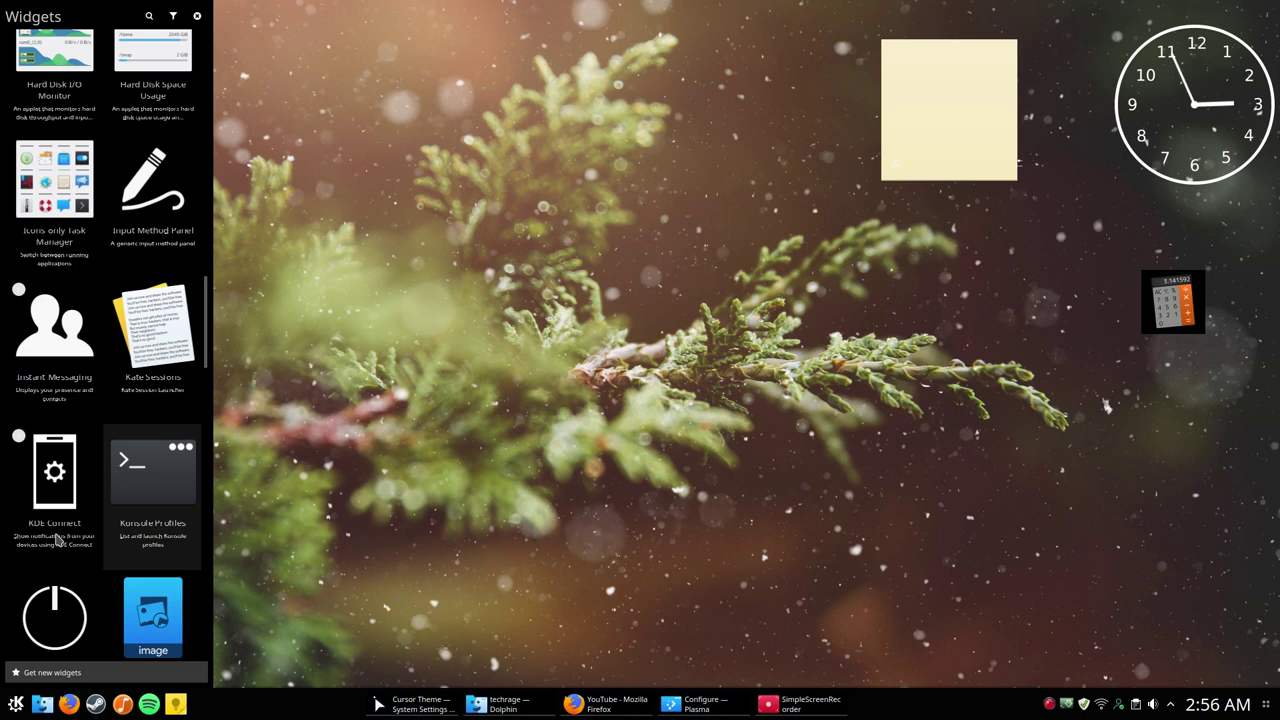
pyautogui.scroll(1, 95, 485)
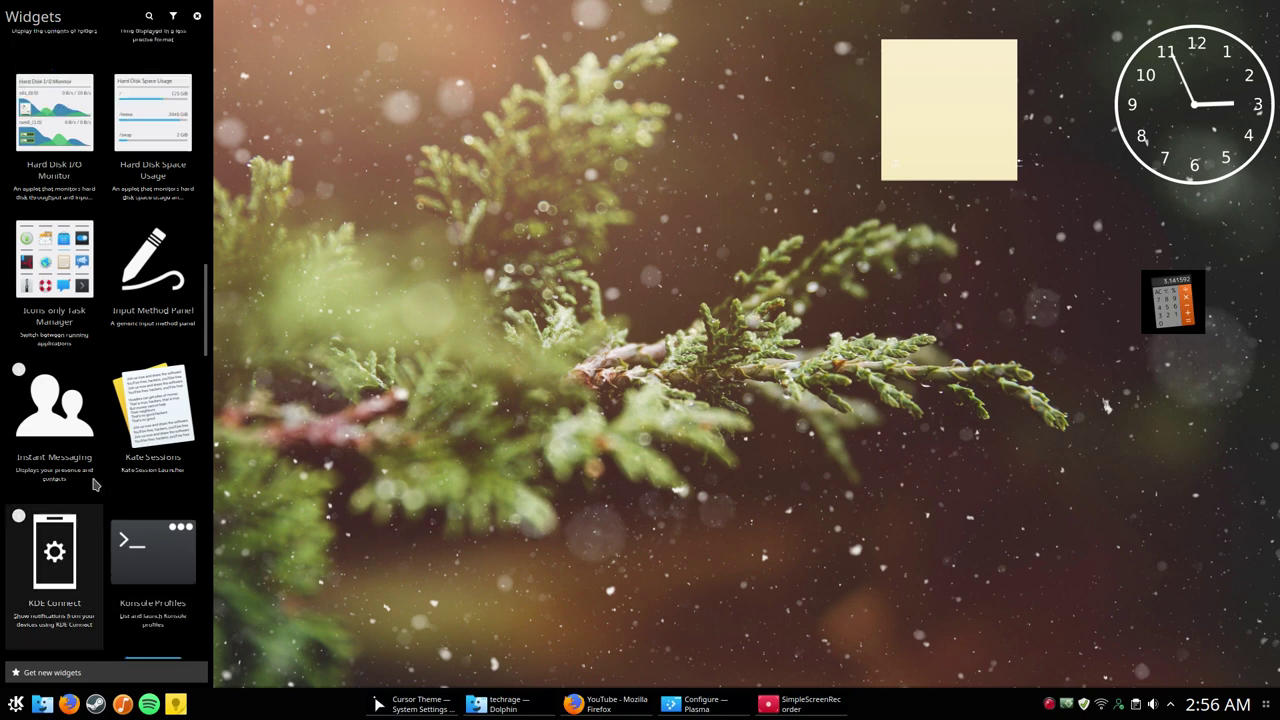
pyautogui.scroll(2, 95, 485)
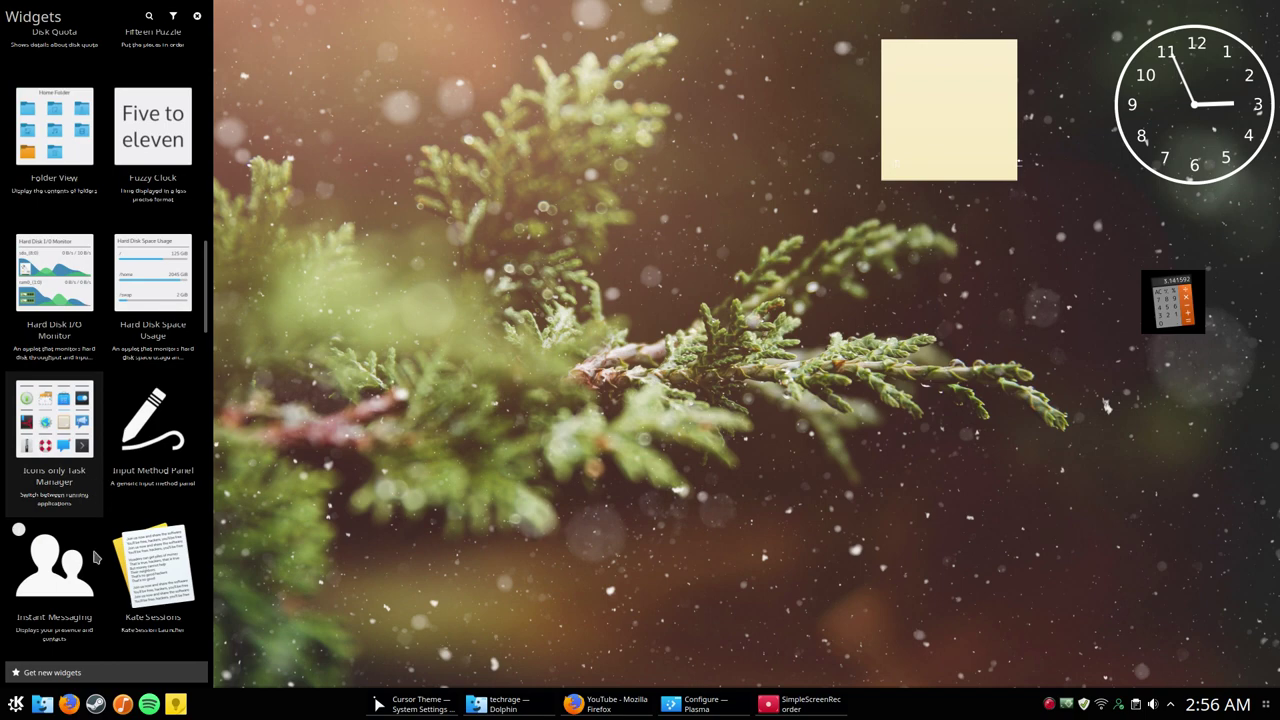
pyautogui.scroll(-2, 97, 563)
pyautogui.scroll(6, 97, 563)
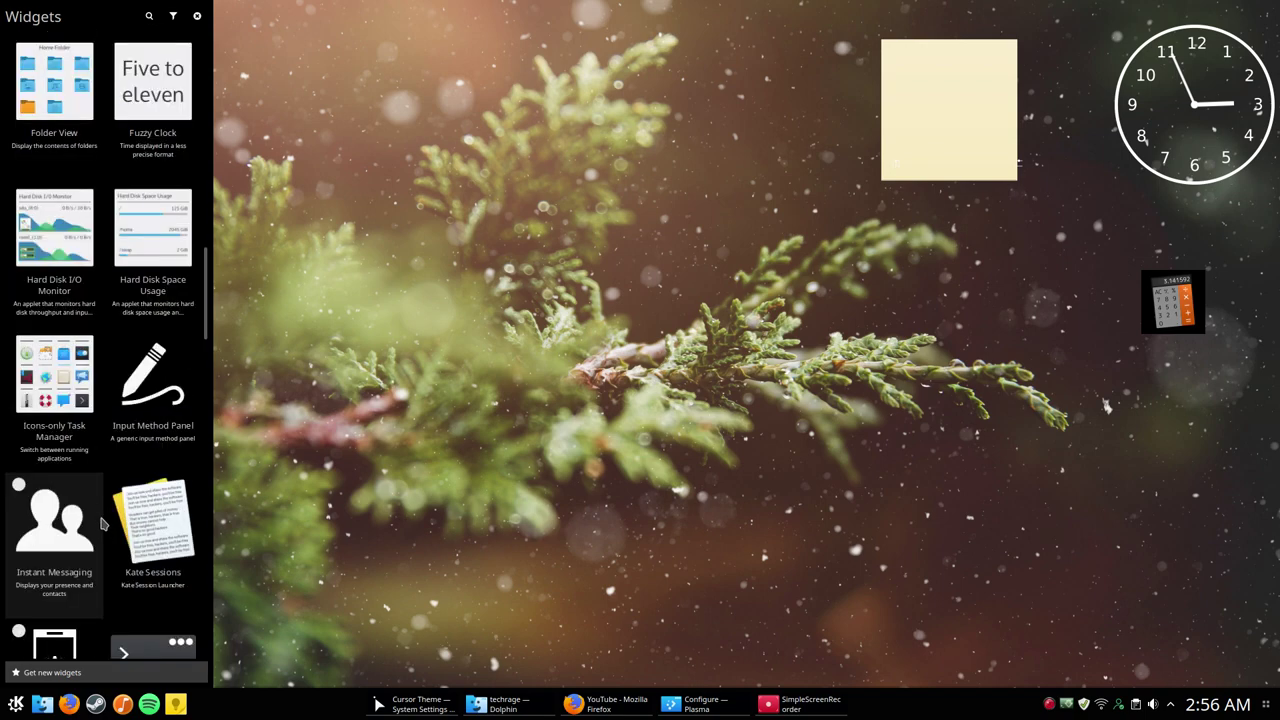
pyautogui.scroll(10, 115, 522)
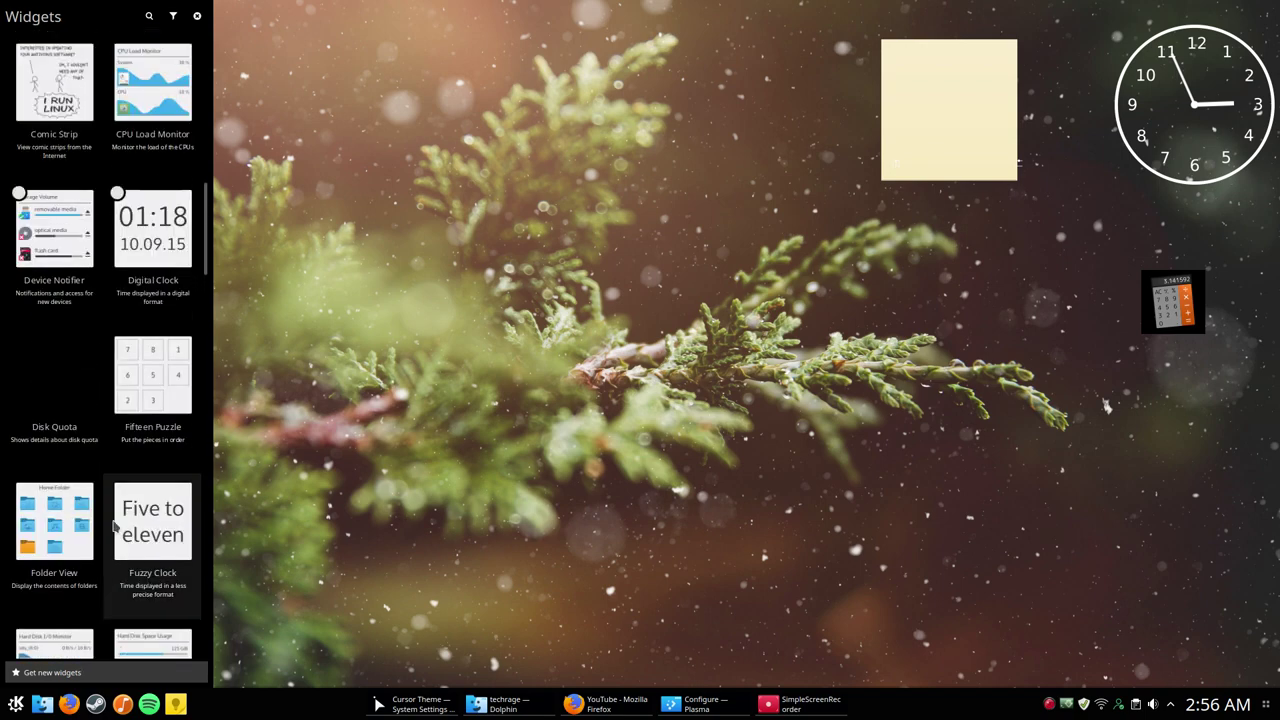
pyautogui.scroll(1, 115, 537)
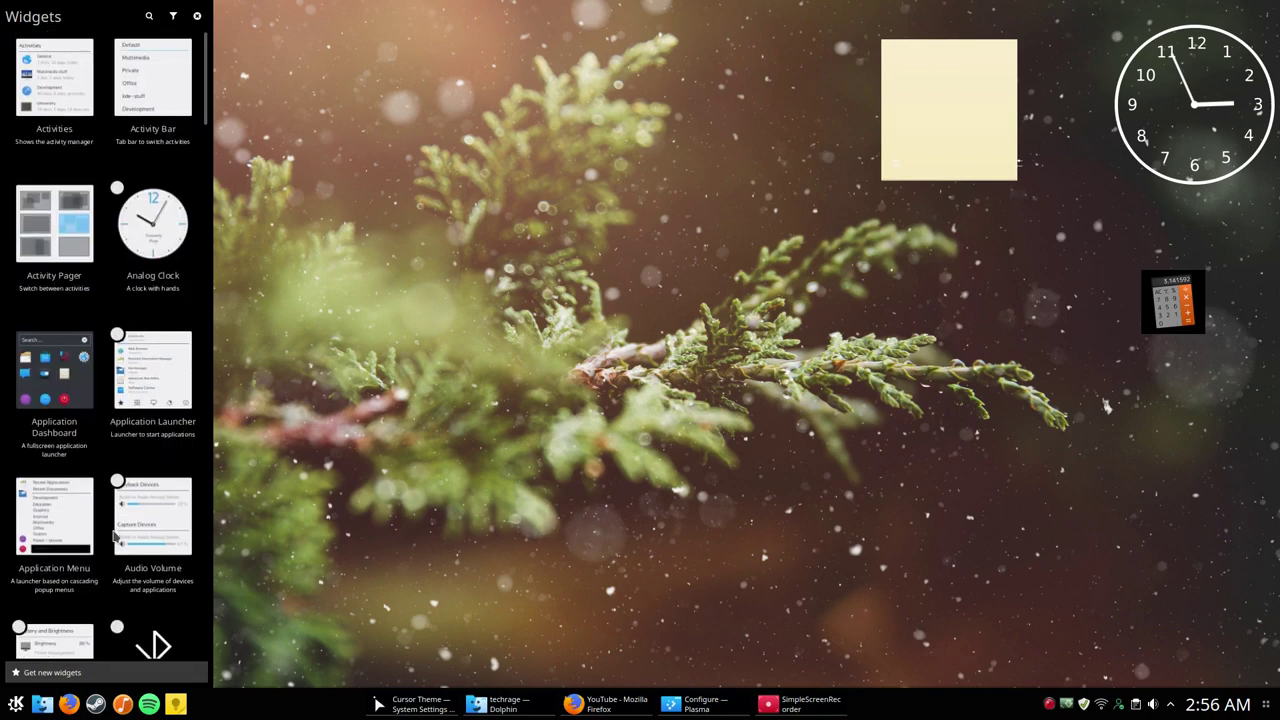
pyautogui.click(198, 16)
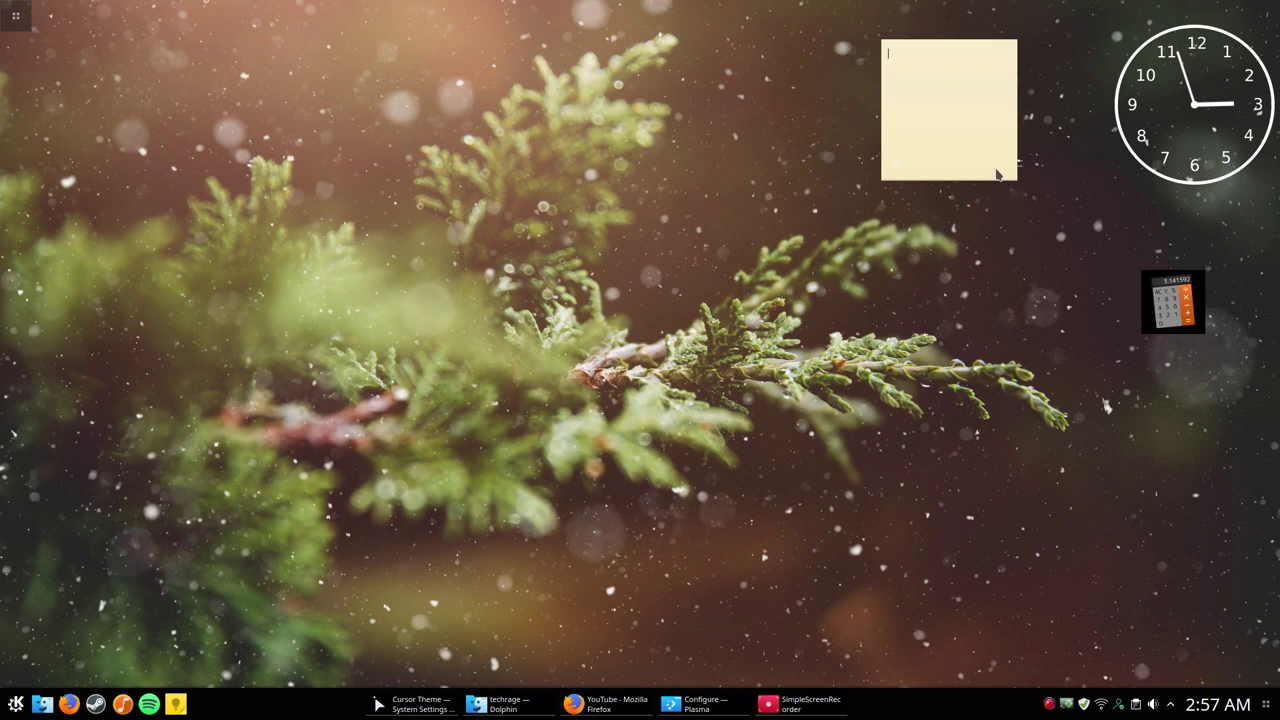
# Open the appearance settings of the Notes widget on the desktop
pyautogui.moveTo(994, 171)
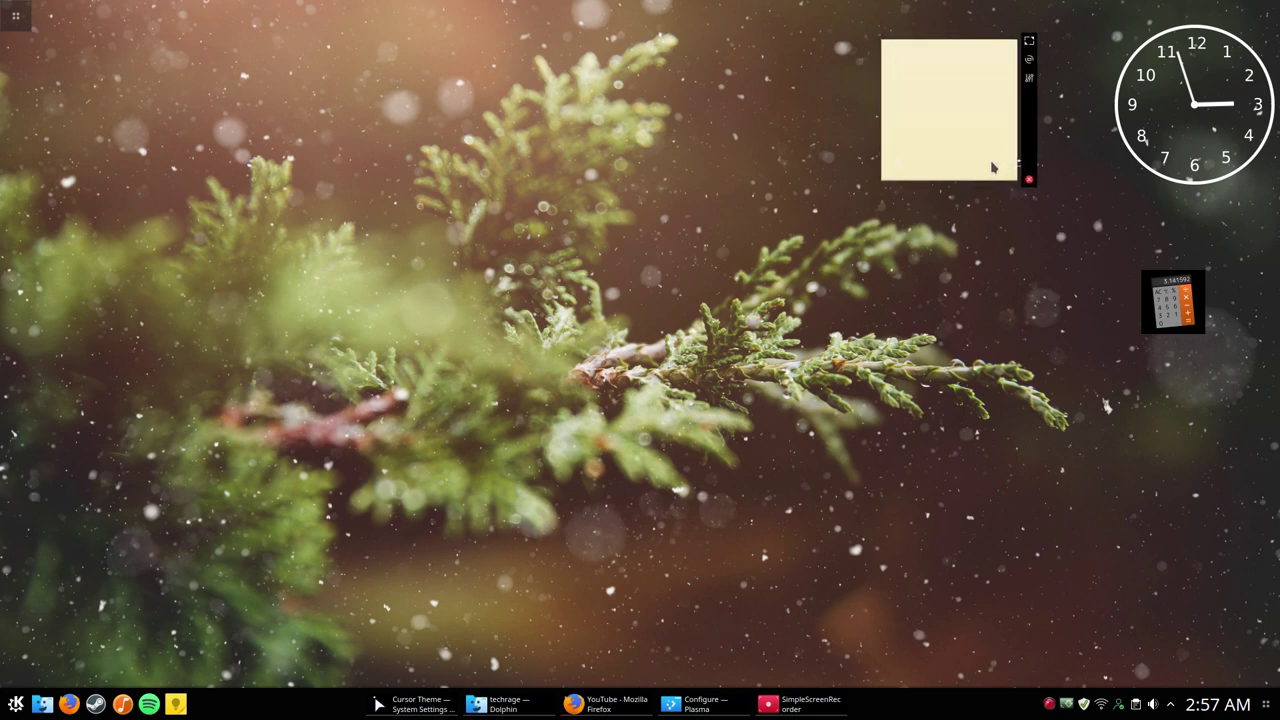
pyautogui.click(980, 118)
pyautogui.click(1028, 82)
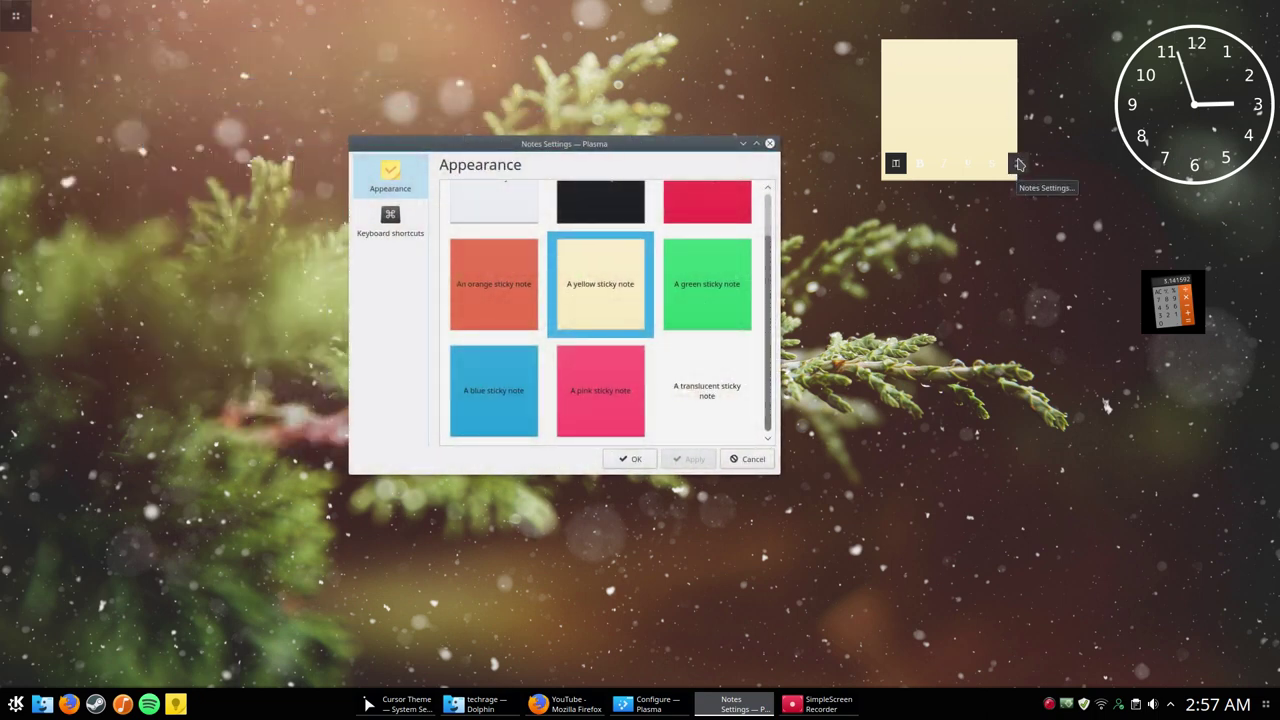
pyautogui.click(1018, 95)
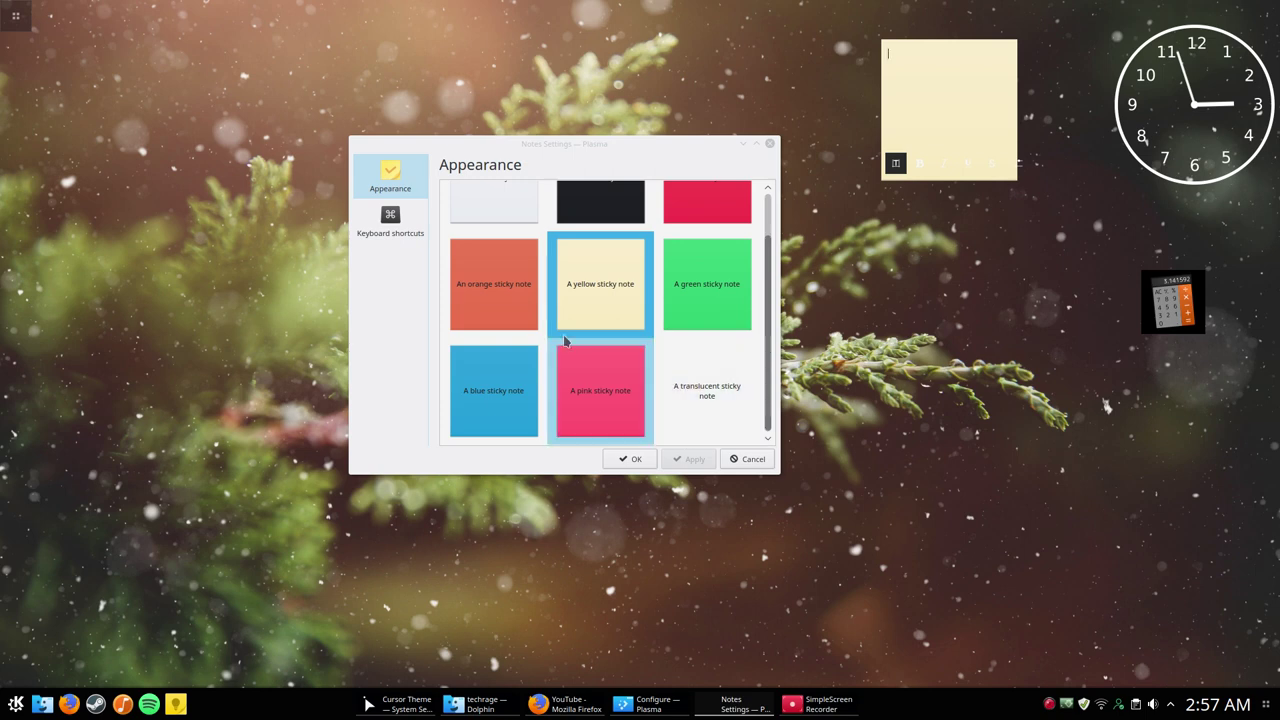
# Try the green sticky note appearance on the Notes widget
pyautogui.scroll(1, 570, 340)
pyautogui.click(683, 323)
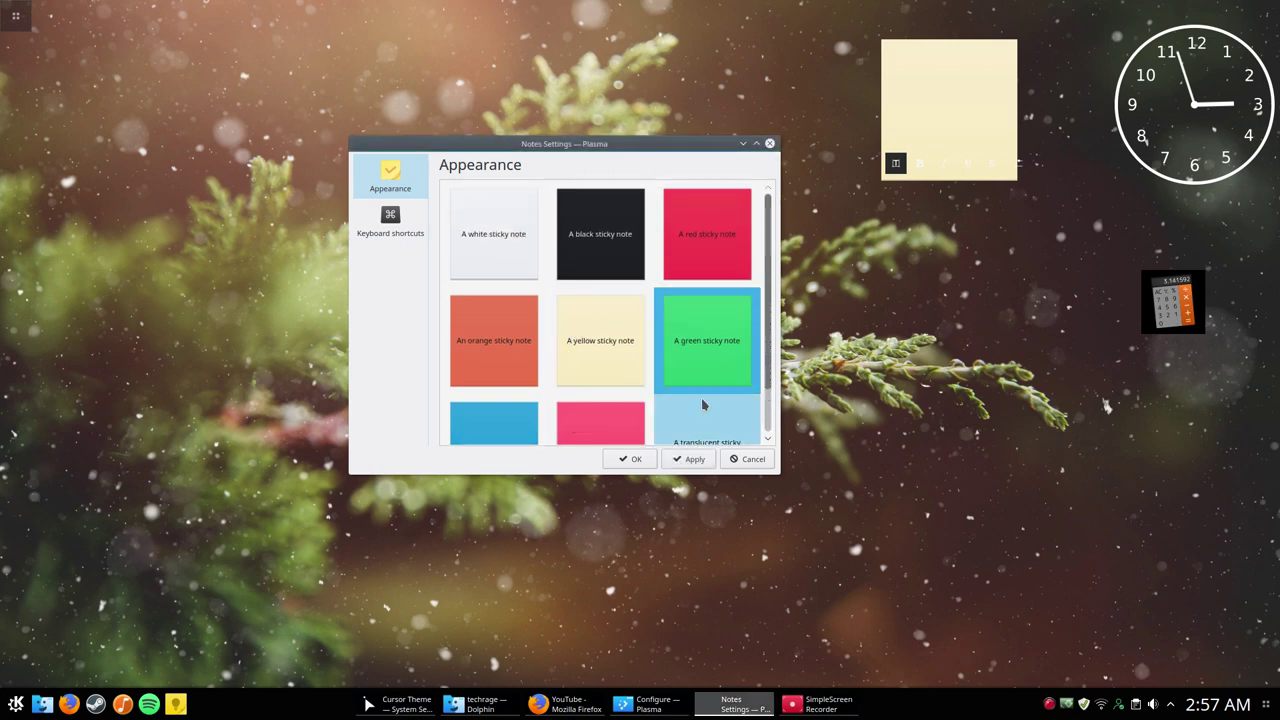
pyautogui.click(689, 459)
# Apply the blue sticky note appearance to the Notes widget and close its settings
pyautogui.scroll(-1, 612, 292)
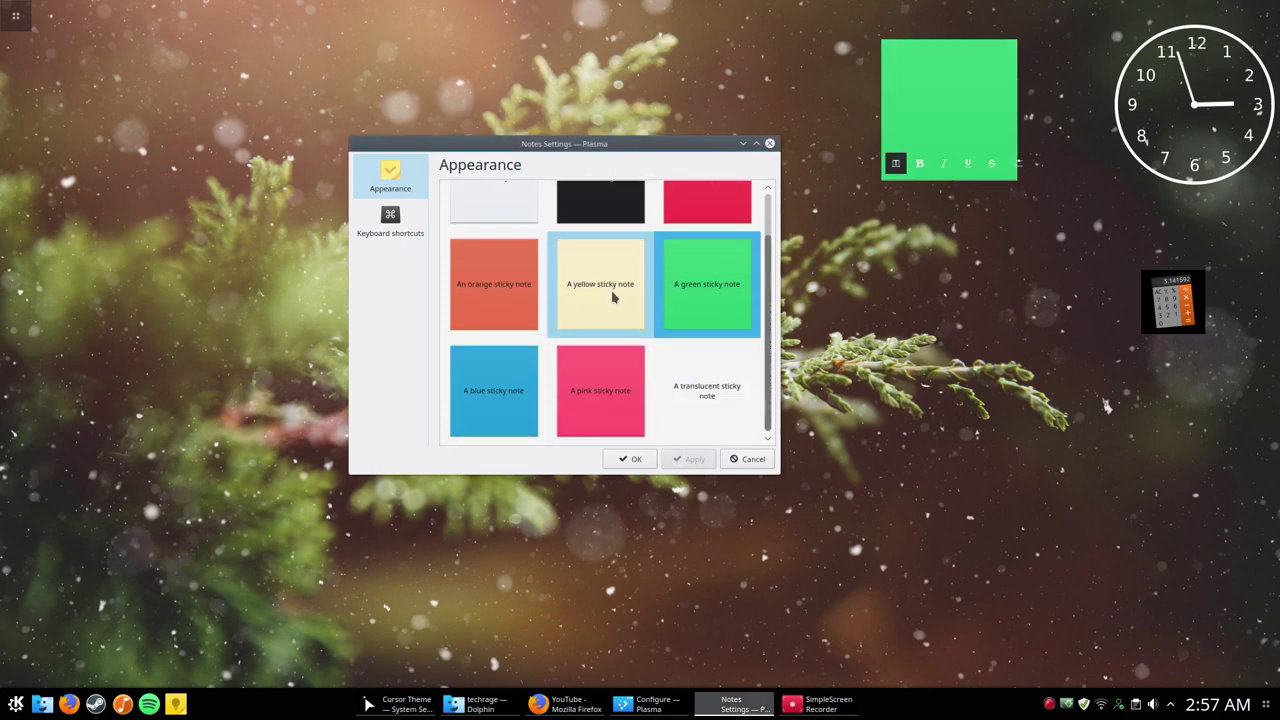
pyautogui.click(503, 392)
pyautogui.click(691, 459)
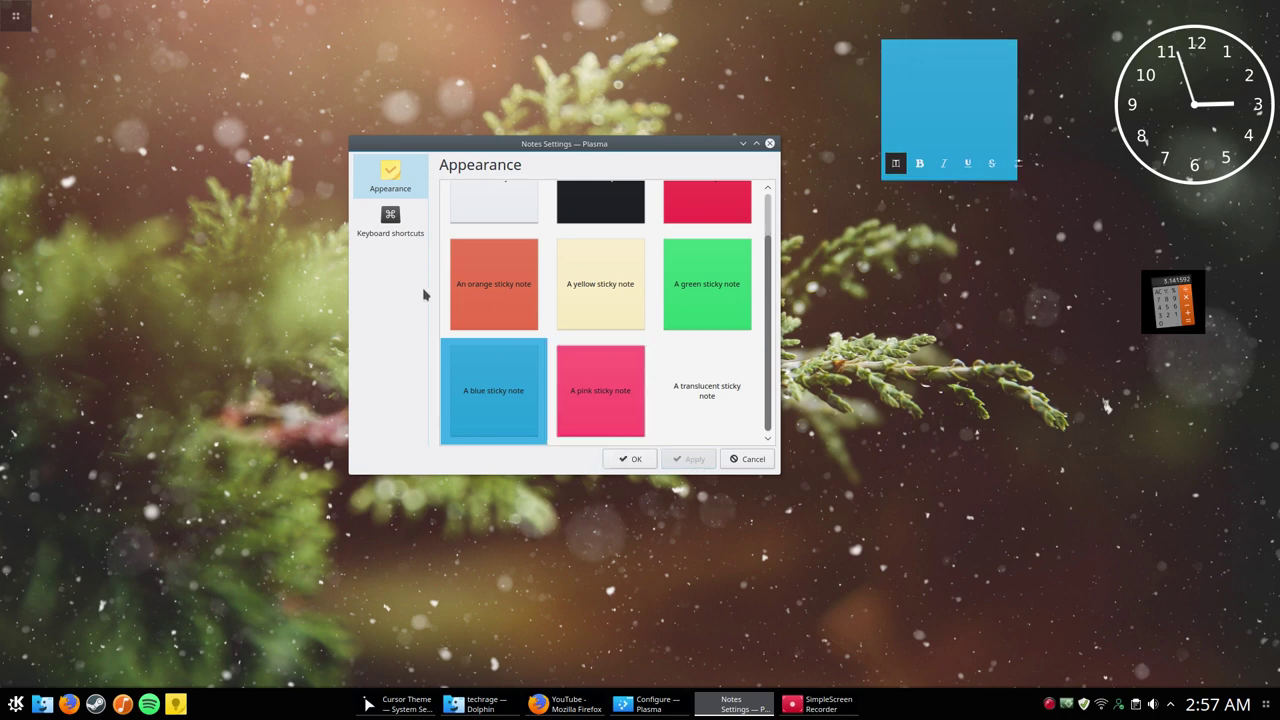
pyautogui.scroll(1, 455, 350)
pyautogui.click(628, 462)
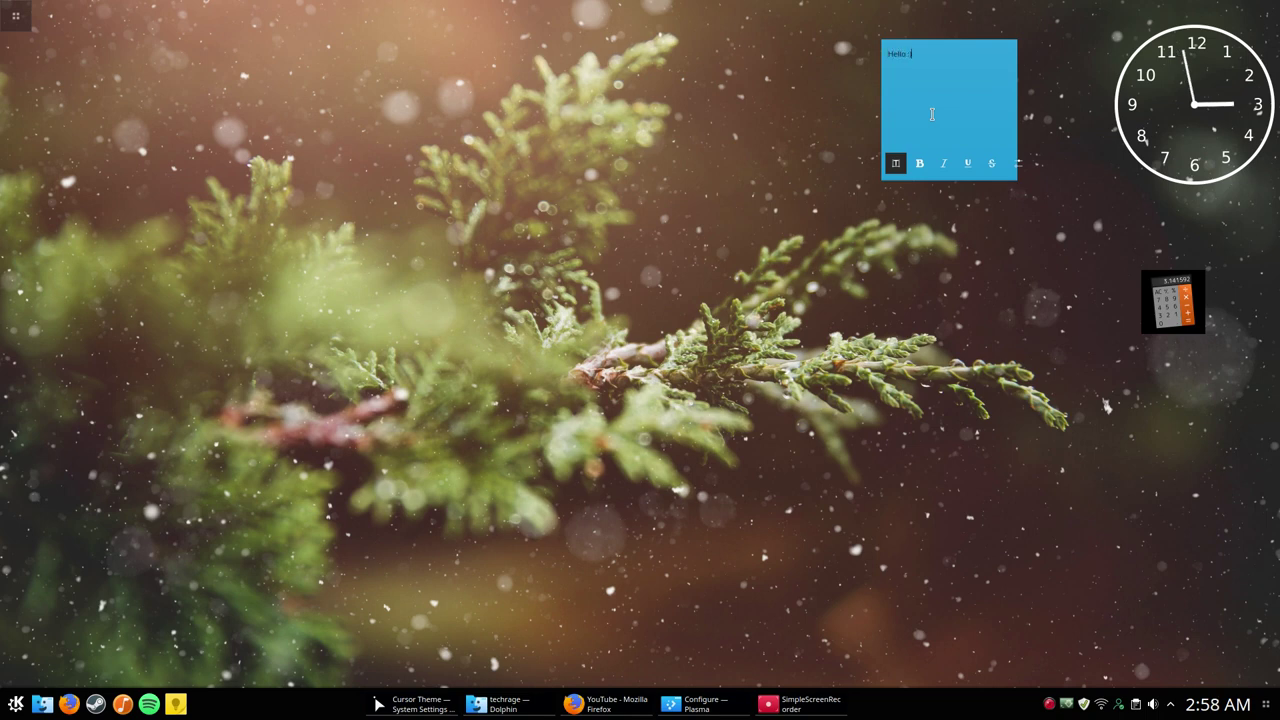
# Expand the Calculator widget on the desktop to view its keypad, then collapse it
pyautogui.click(1173, 301)
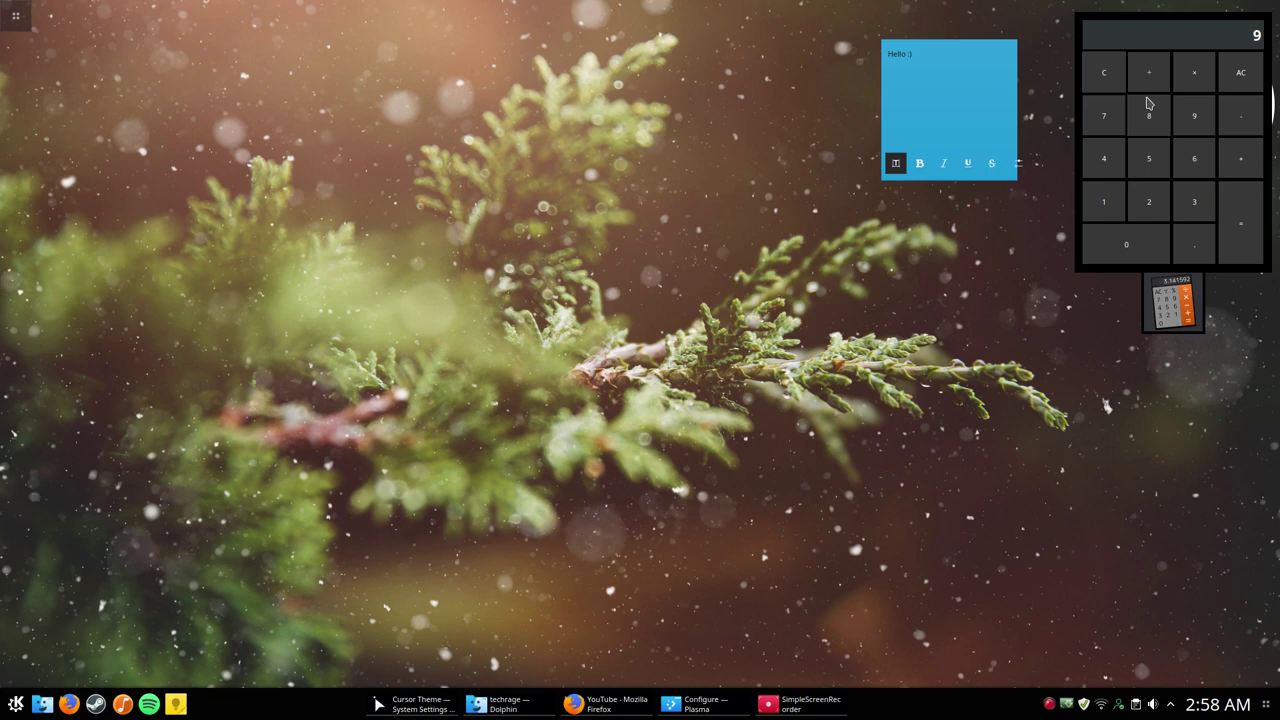
pyautogui.press('Escape')
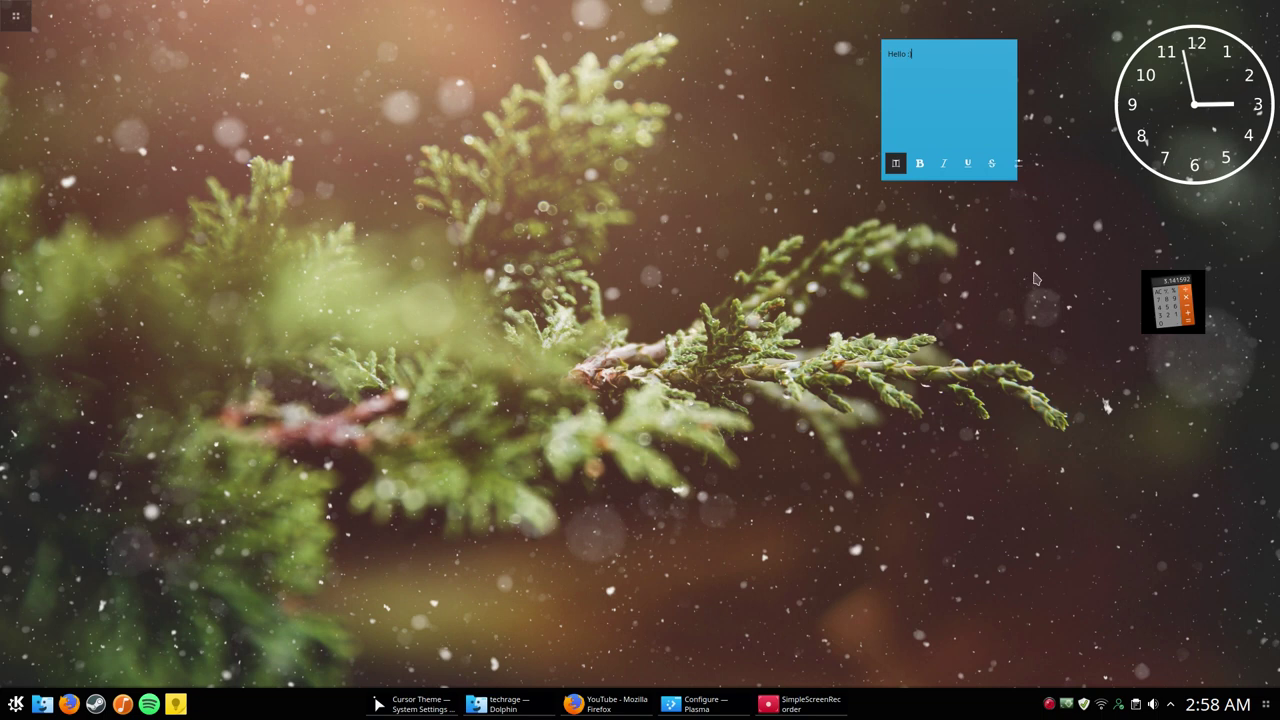
# Open the Analog Clock widget's monthly calendar to view it, then close it
pyautogui.click(1238, 79)
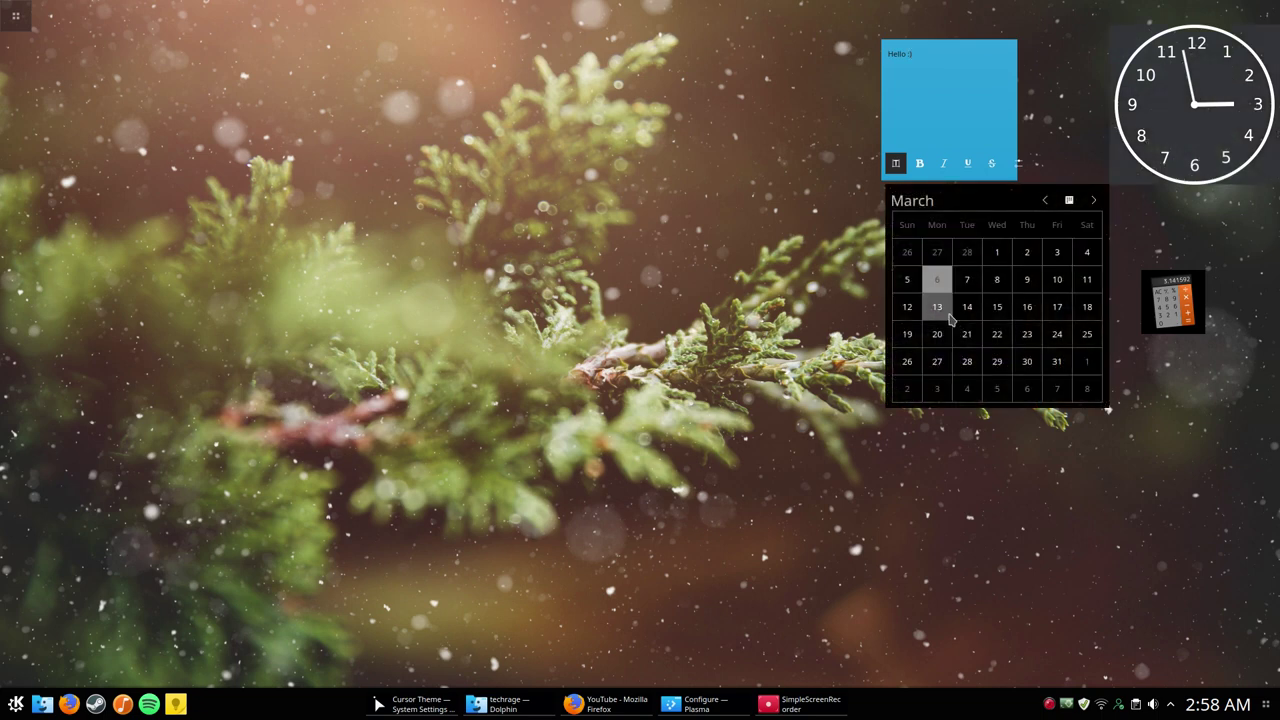
pyautogui.click(955, 421)
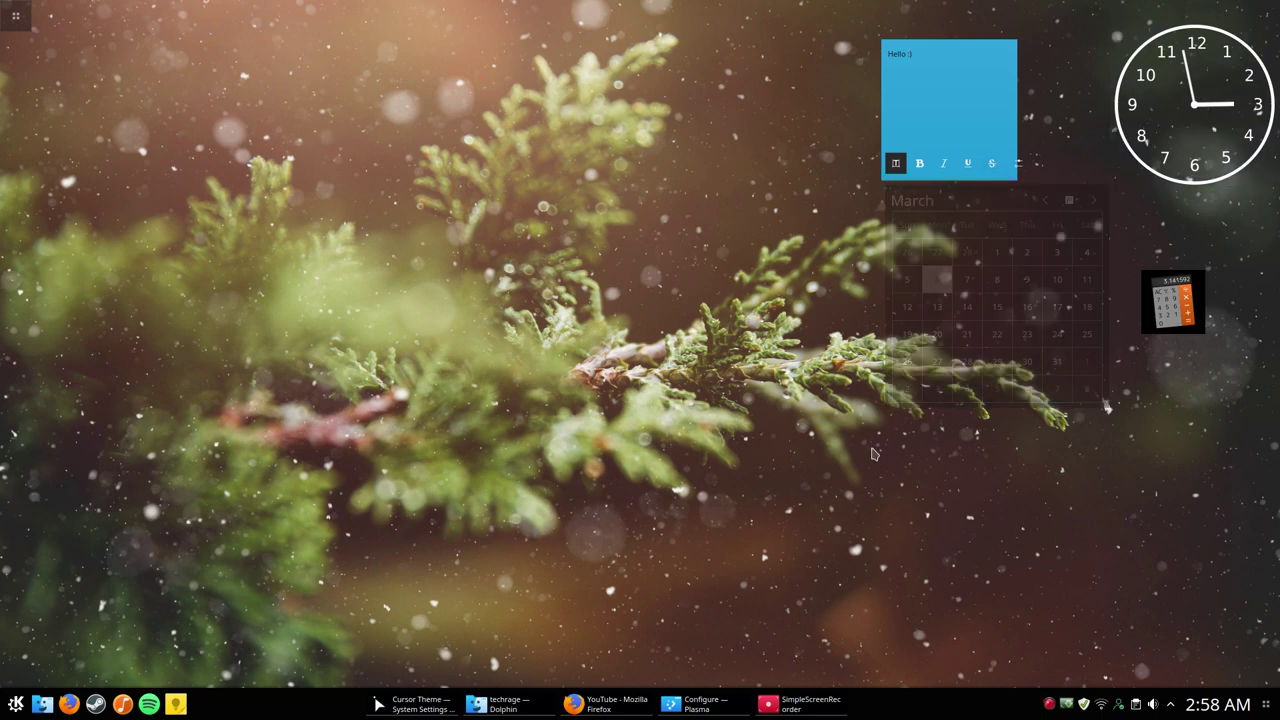
pyautogui.click(1180, 134)
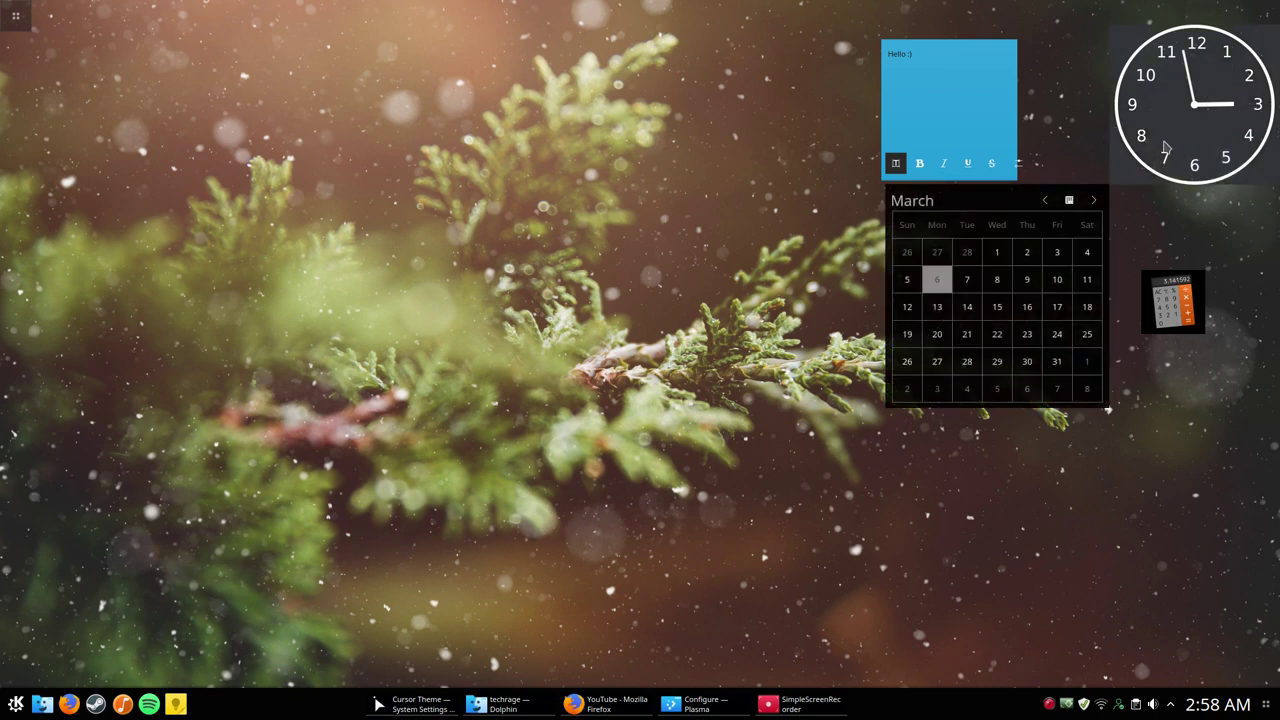
pyautogui.click(1188, 112)
# Review the Analog Clock widget's appearance and keyboard shortcut settings, then close them without changes
pyautogui.rightClick(1188, 112)
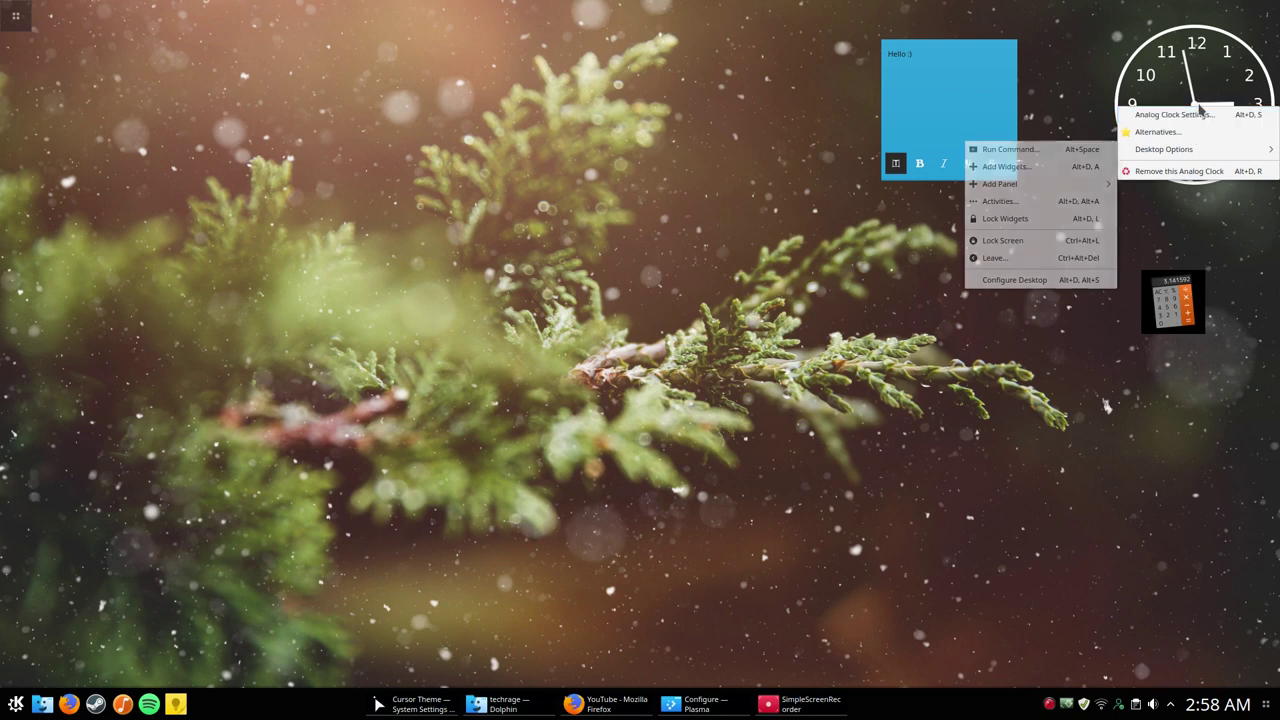
pyautogui.click(1186, 114)
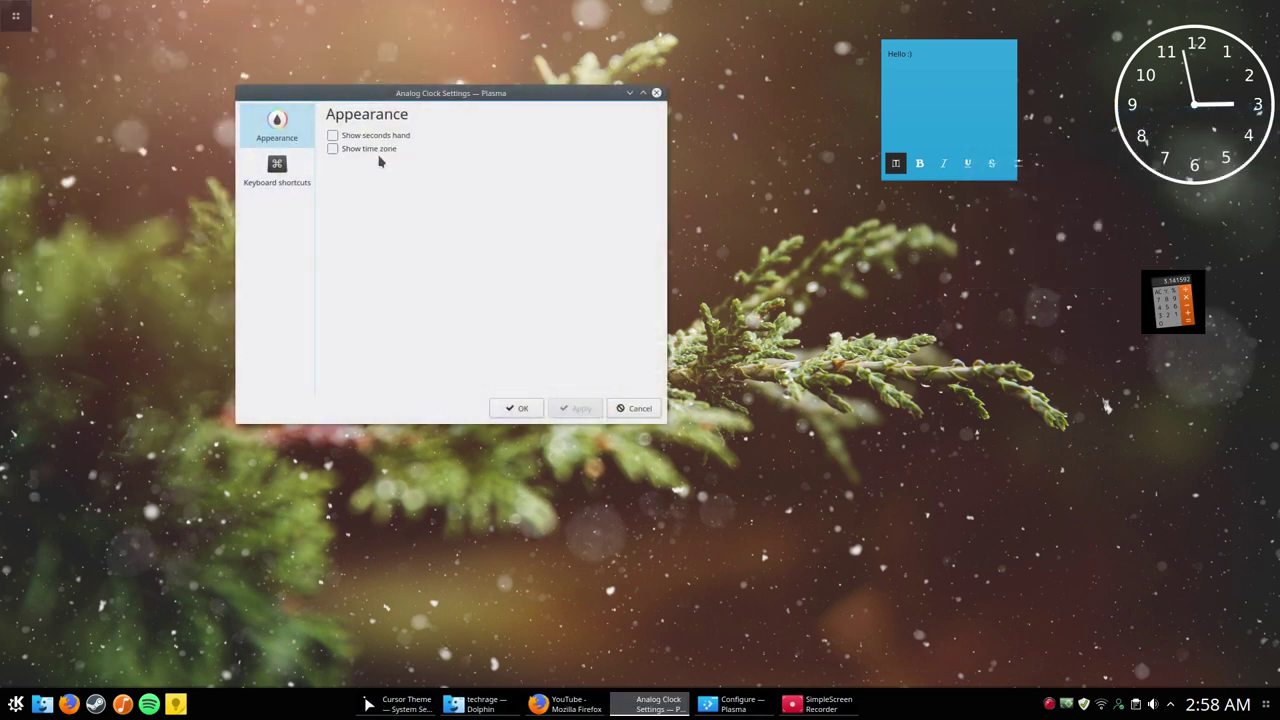
pyautogui.click(286, 168)
pyautogui.click(290, 137)
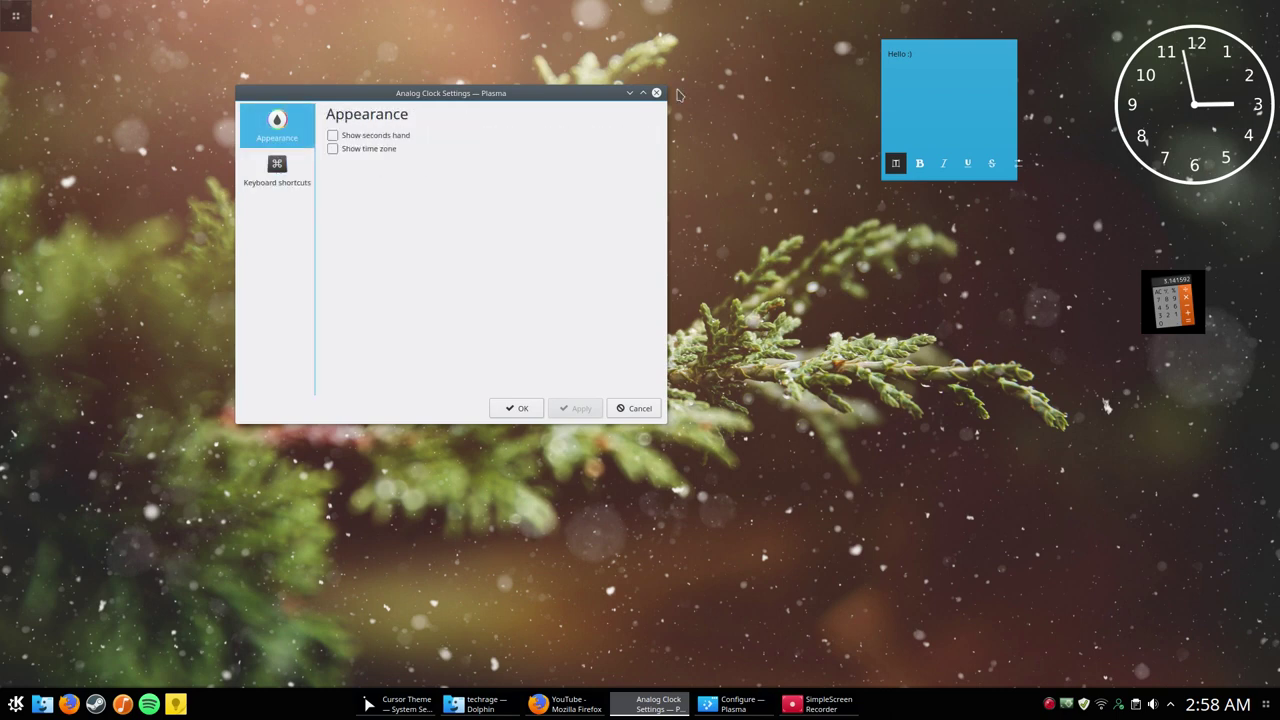
pyautogui.click(656, 92)
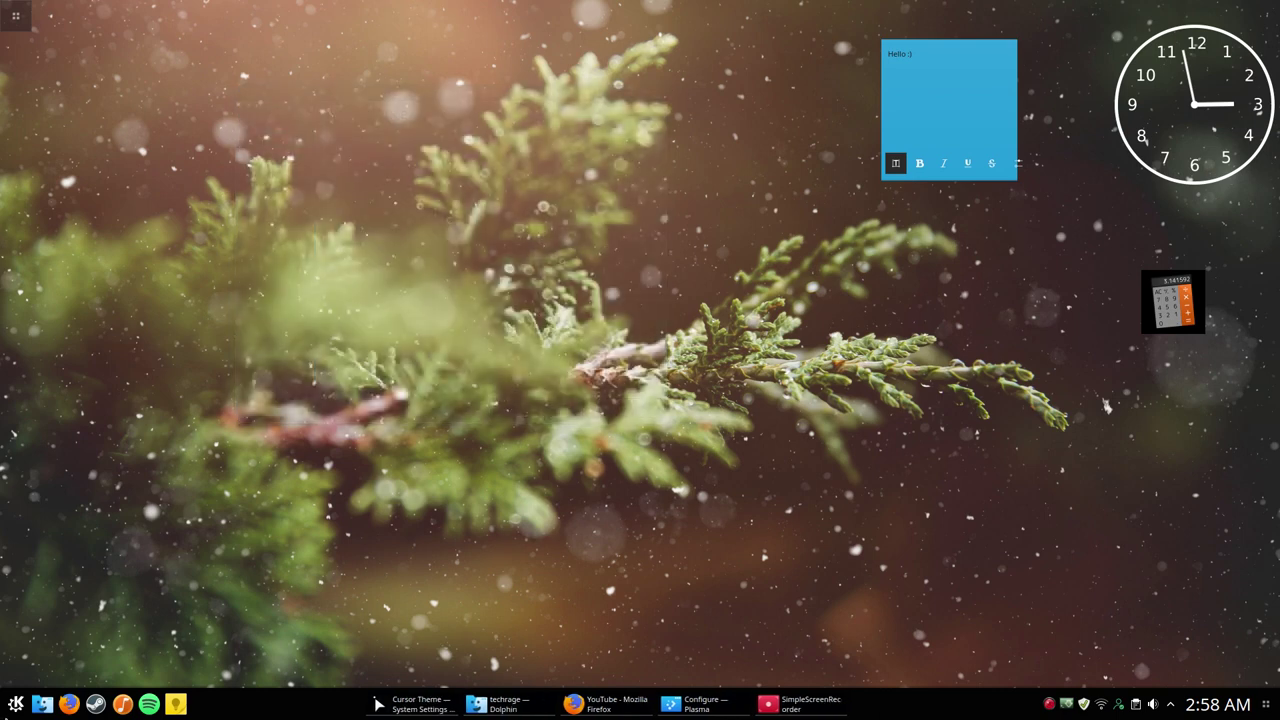
# Search the application launcher for "widge" and open the Widget Style and Behavior settings
pyautogui.click(16, 704)
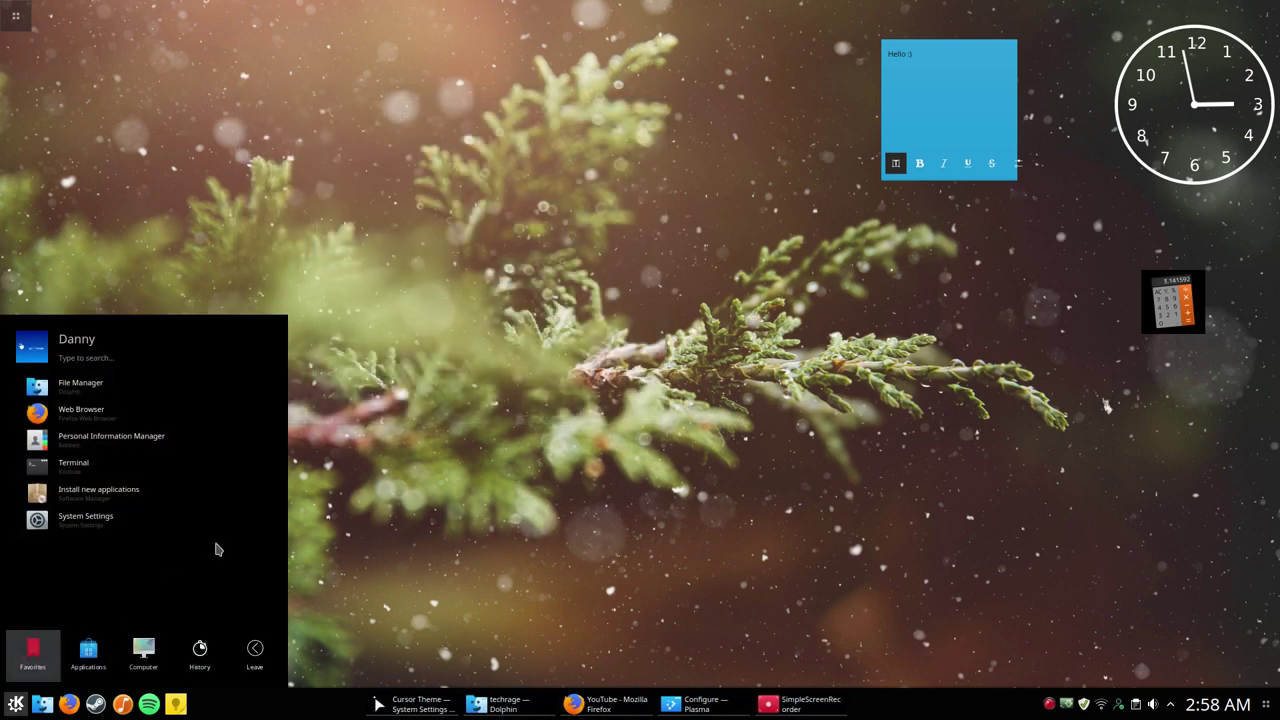
pyautogui.click(527, 468)
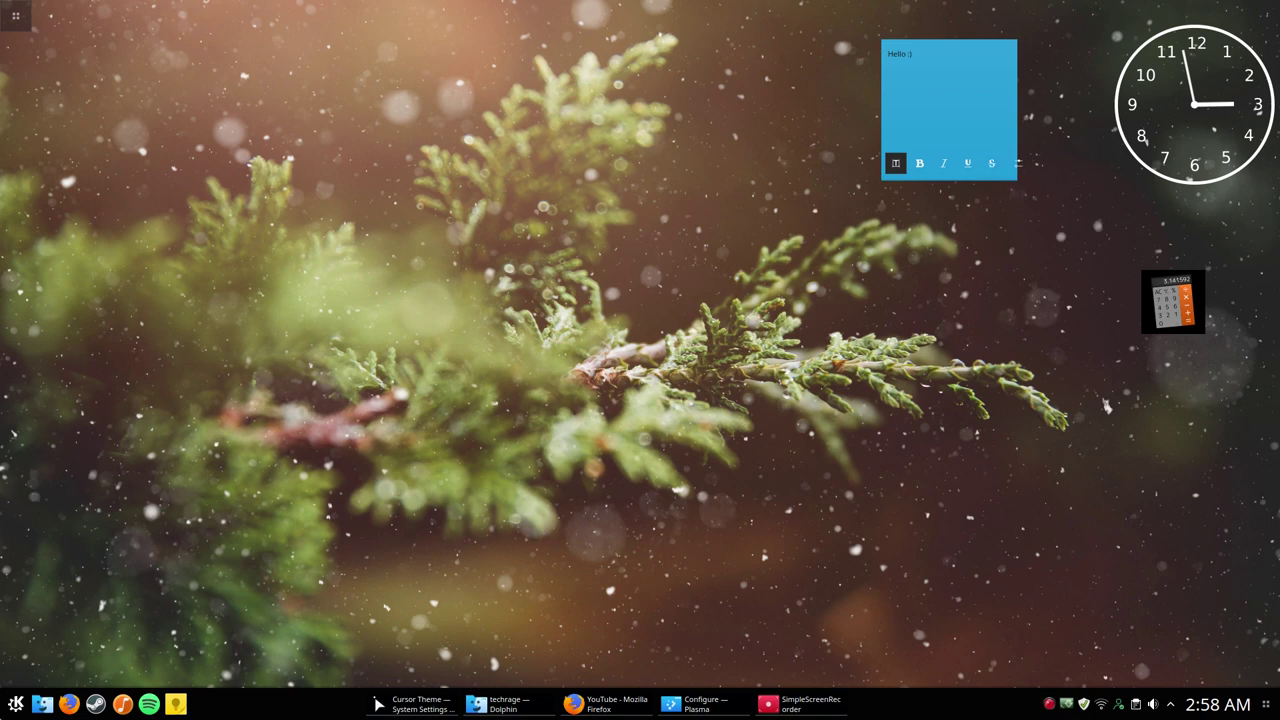
pyautogui.click(16, 704)
pyautogui.write('widge')
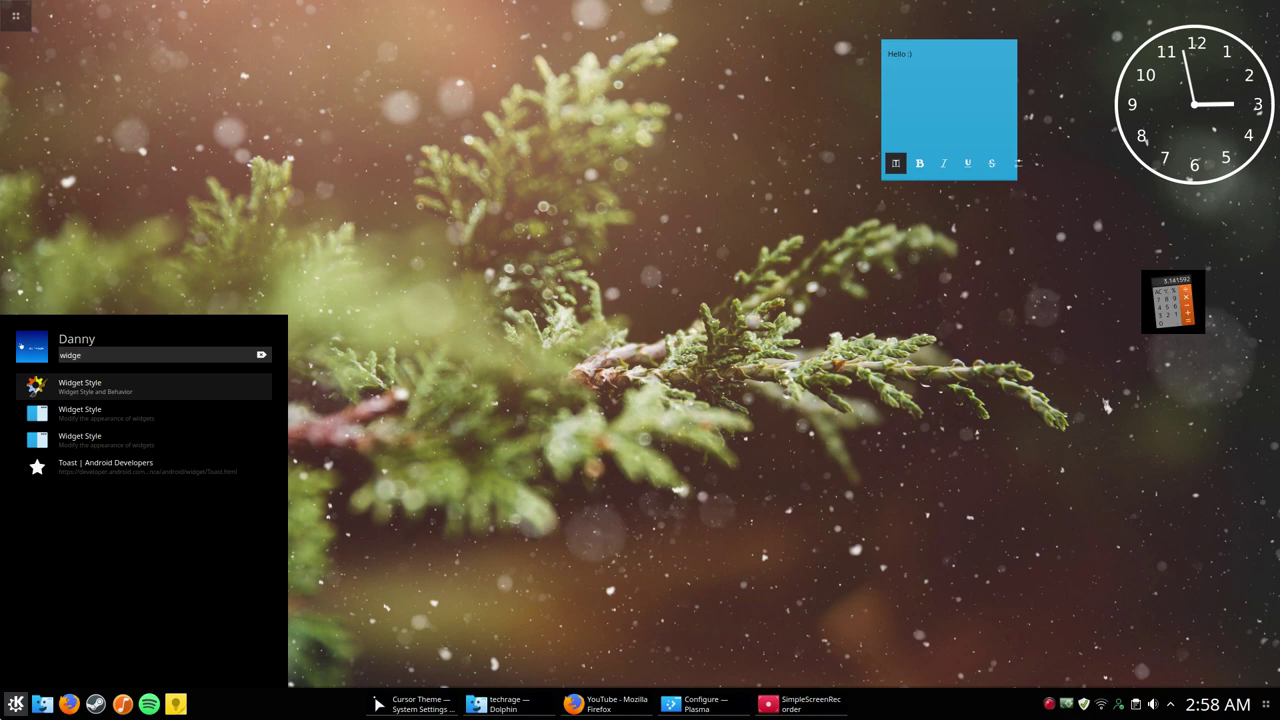
pyautogui.press('Return')
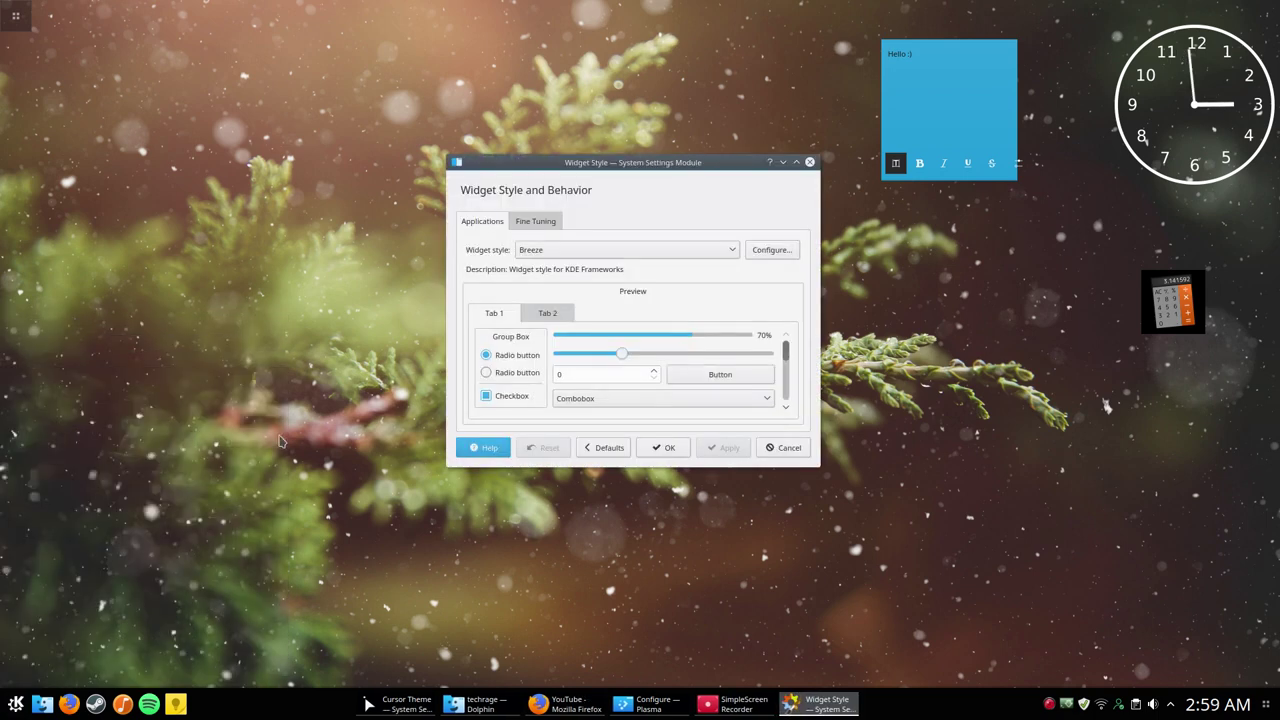
# Search the application launcher for "widget" and open the Widget Style module that modifies the appearance of widgets
pyautogui.press('super')
pyautogui.write('wid')
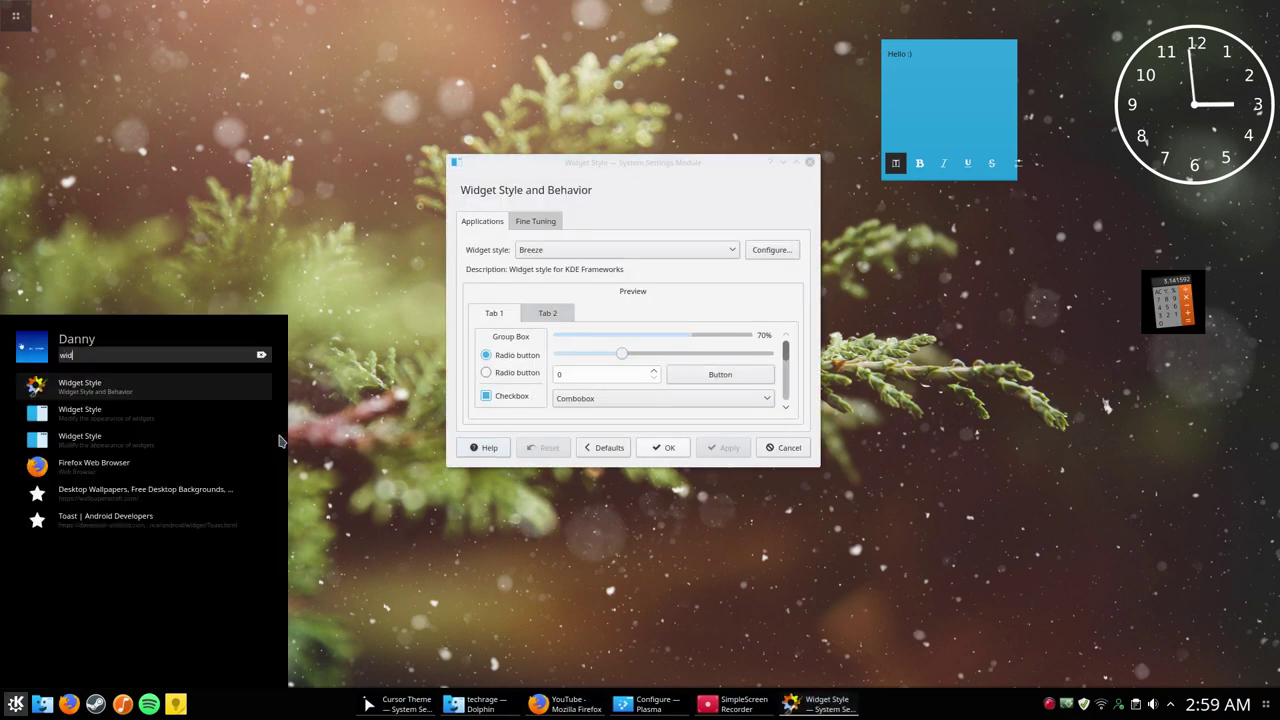
pyautogui.write('get')
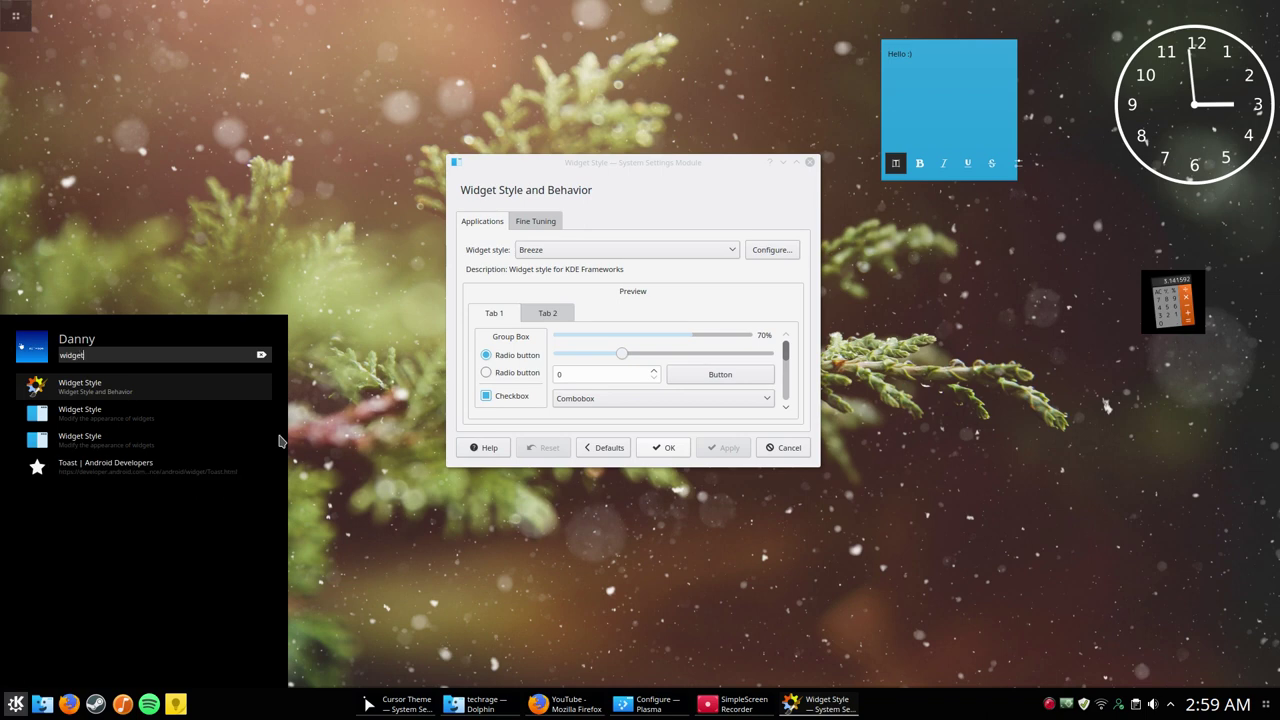
pyautogui.press('Down')
pyautogui.press('Down')
pyautogui.press('Up')
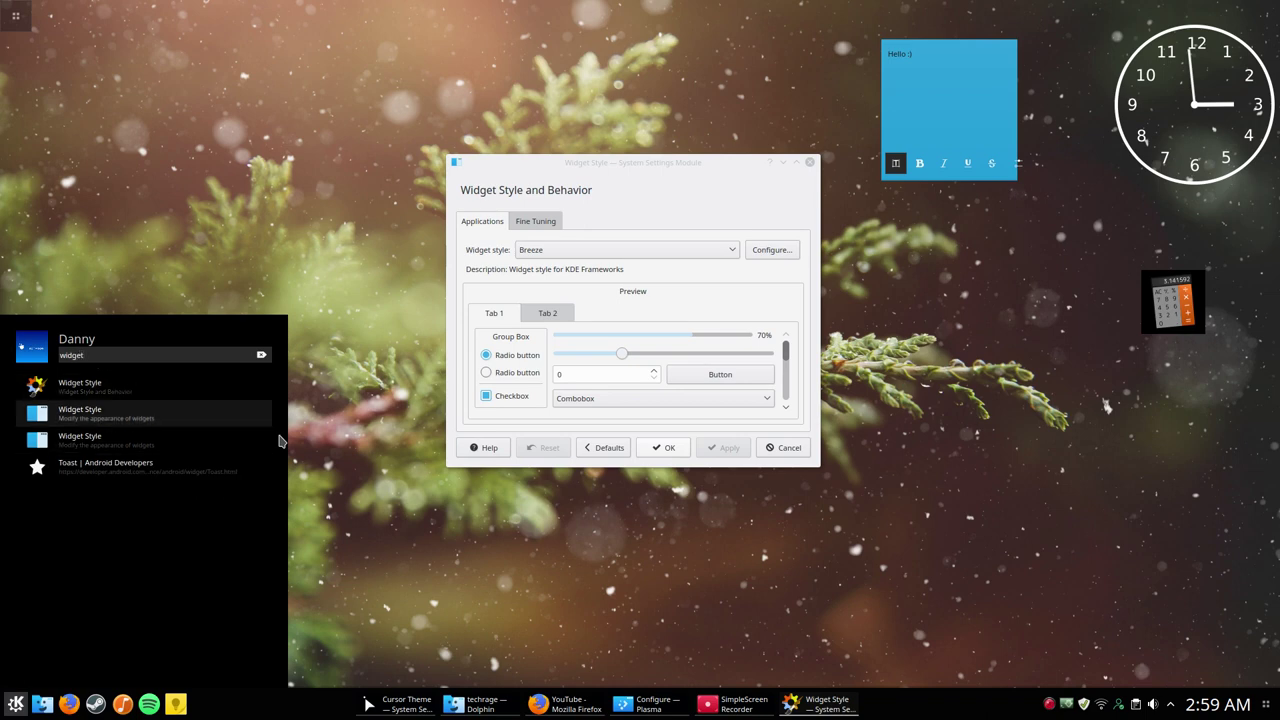
pyautogui.press('Return')
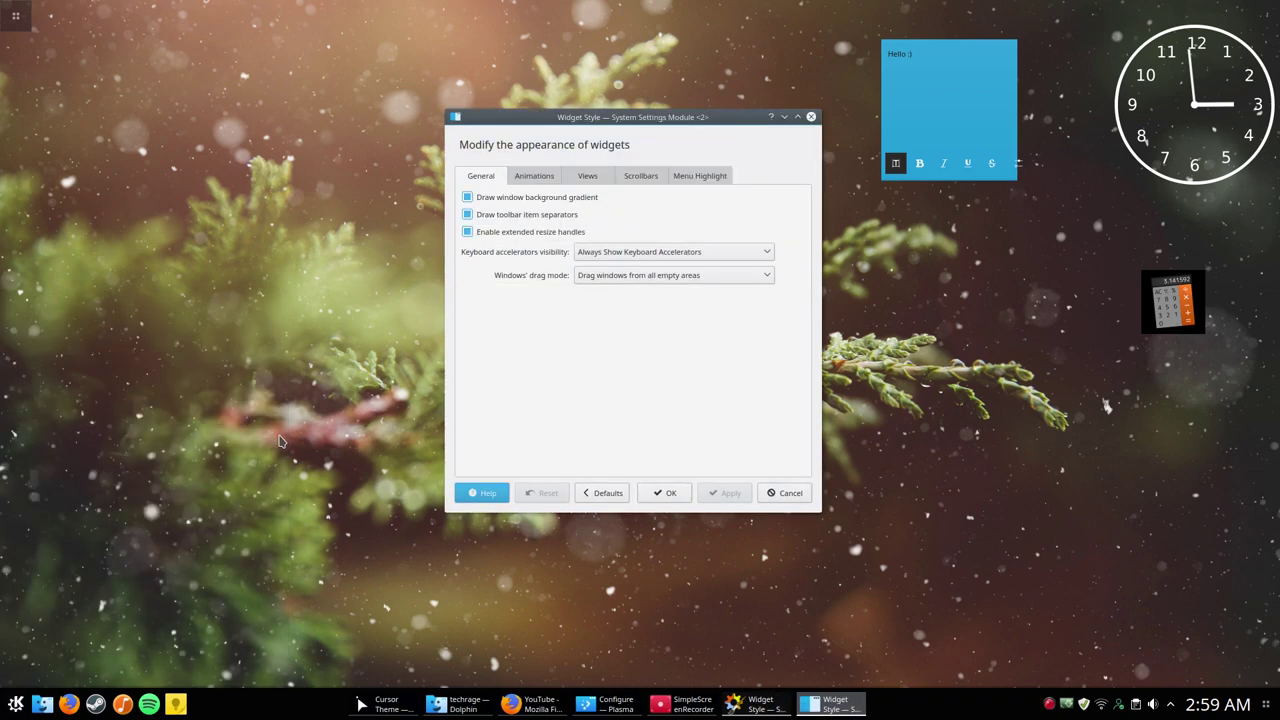
# Review the animation, view, scrollbar and menu highlight options for widget appearance, then close that settings window
pyautogui.click(533, 178)
pyautogui.click(580, 178)
pyautogui.click(641, 177)
pyautogui.click(676, 178)
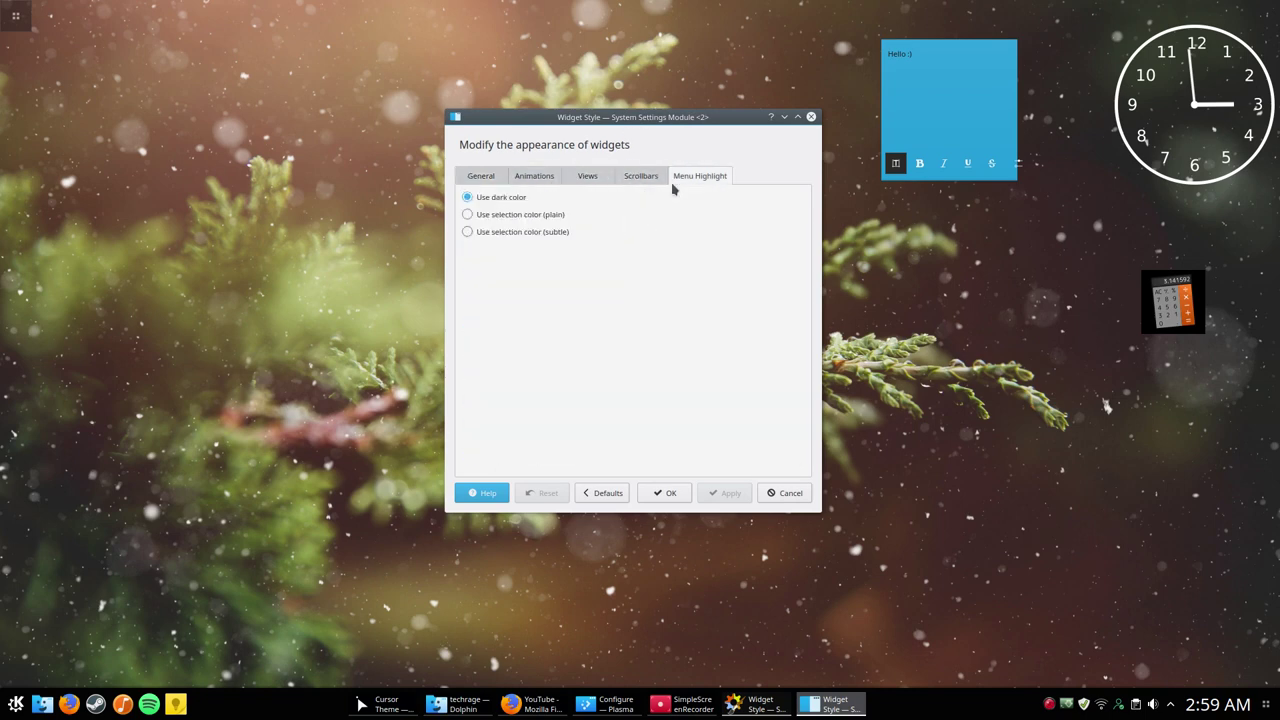
pyautogui.click(812, 118)
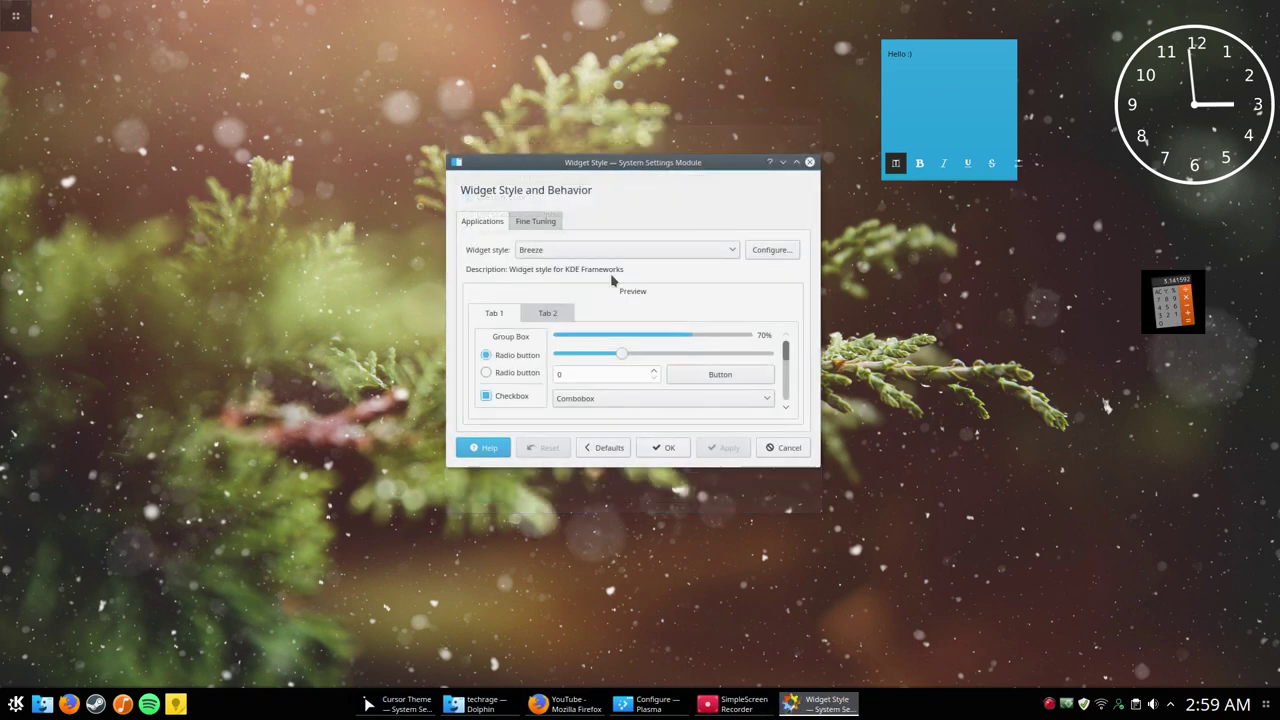
# Try GTK+ Style as the widget style and apply it
pyautogui.click(540, 221)
pyautogui.scroll(1, 538, 230)
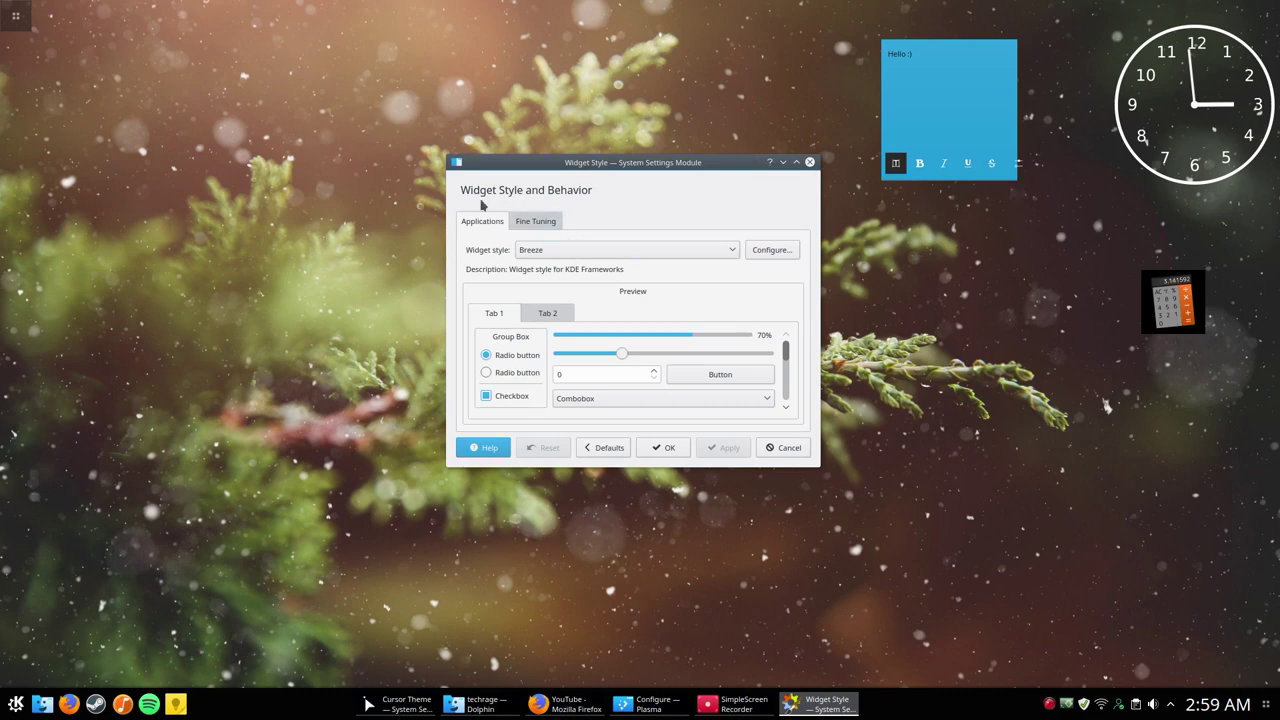
pyautogui.click(547, 256)
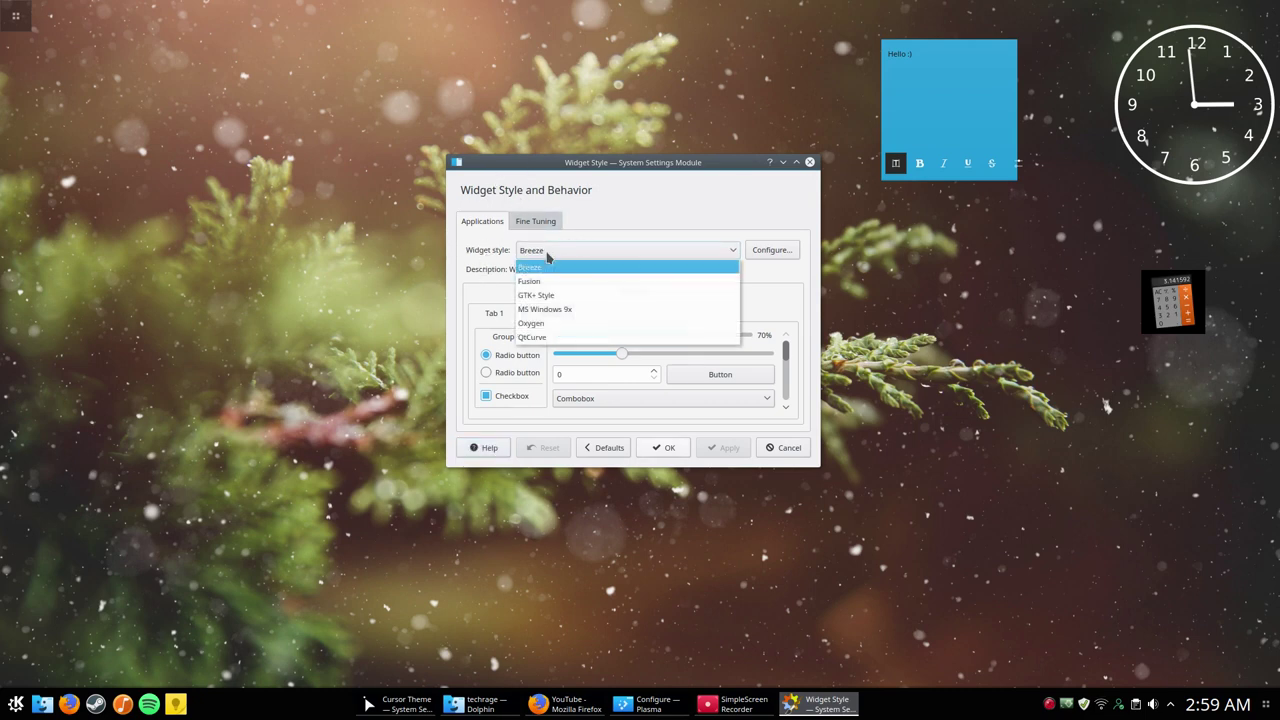
pyautogui.click(556, 298)
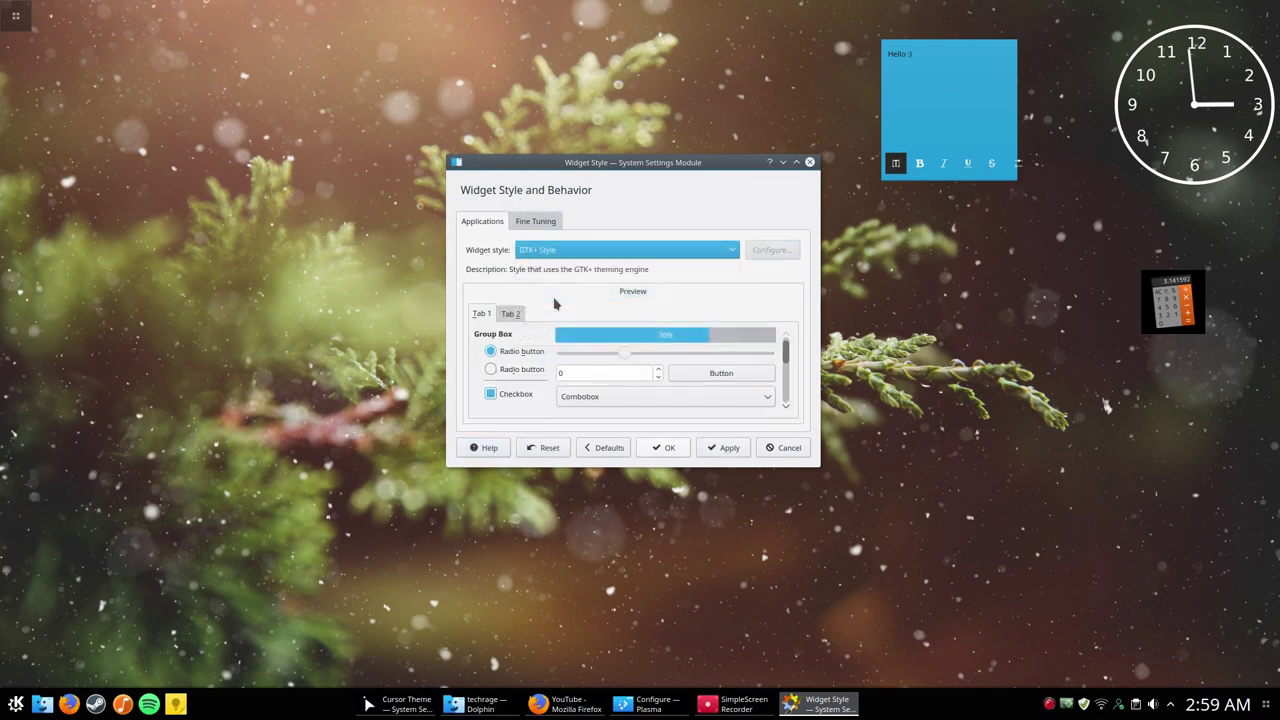
pyautogui.click(716, 452)
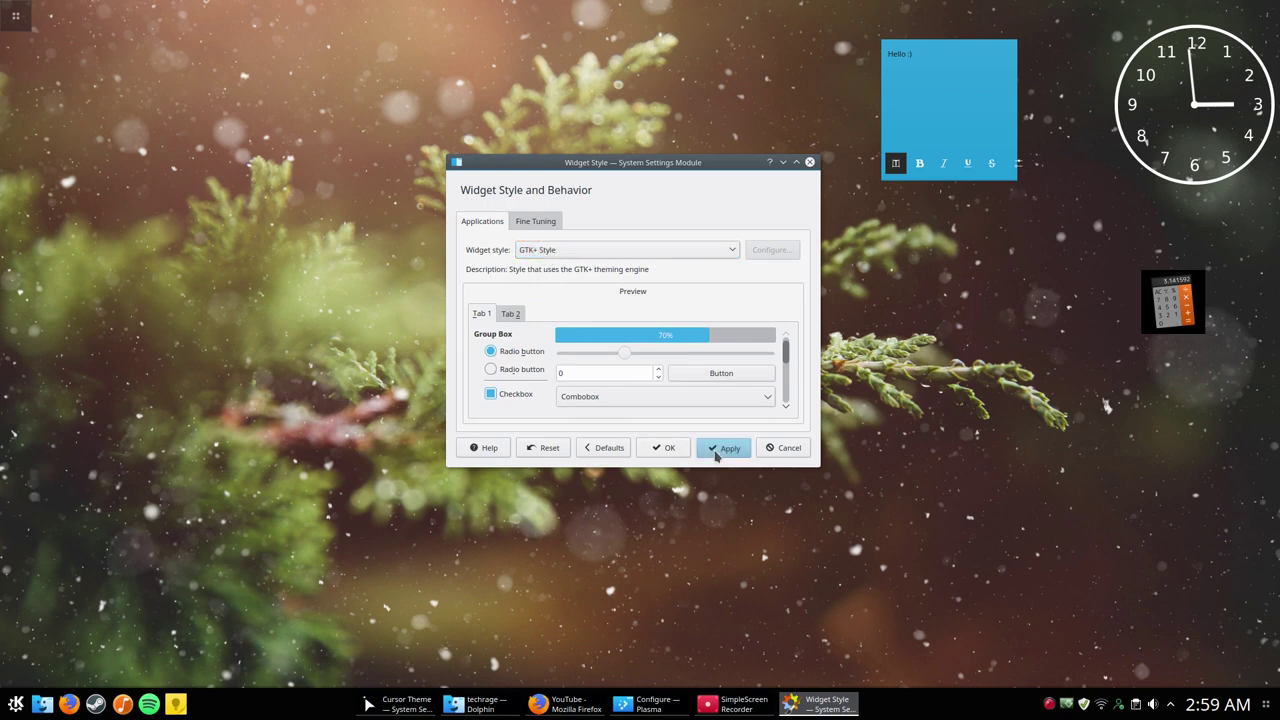
# Apply the Oxygen widget style and close the Widget Style and Behavior settings
pyautogui.click(606, 250)
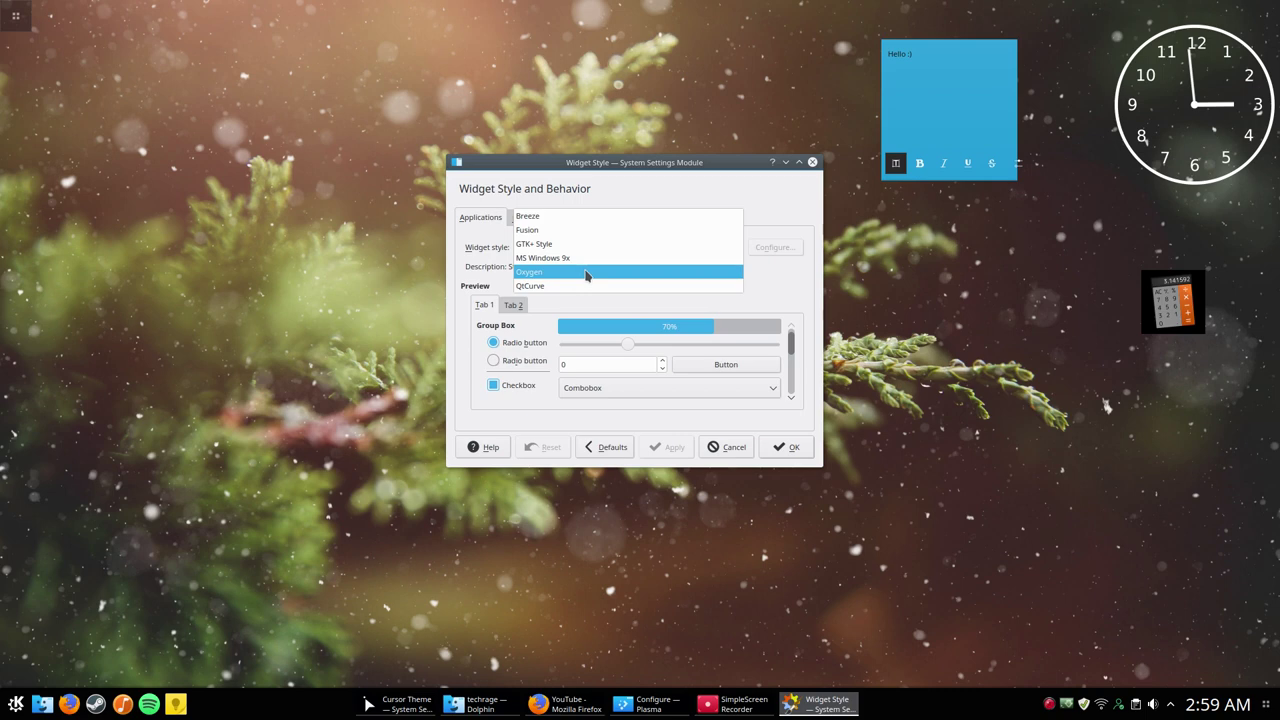
pyautogui.click(586, 275)
pyautogui.click(666, 447)
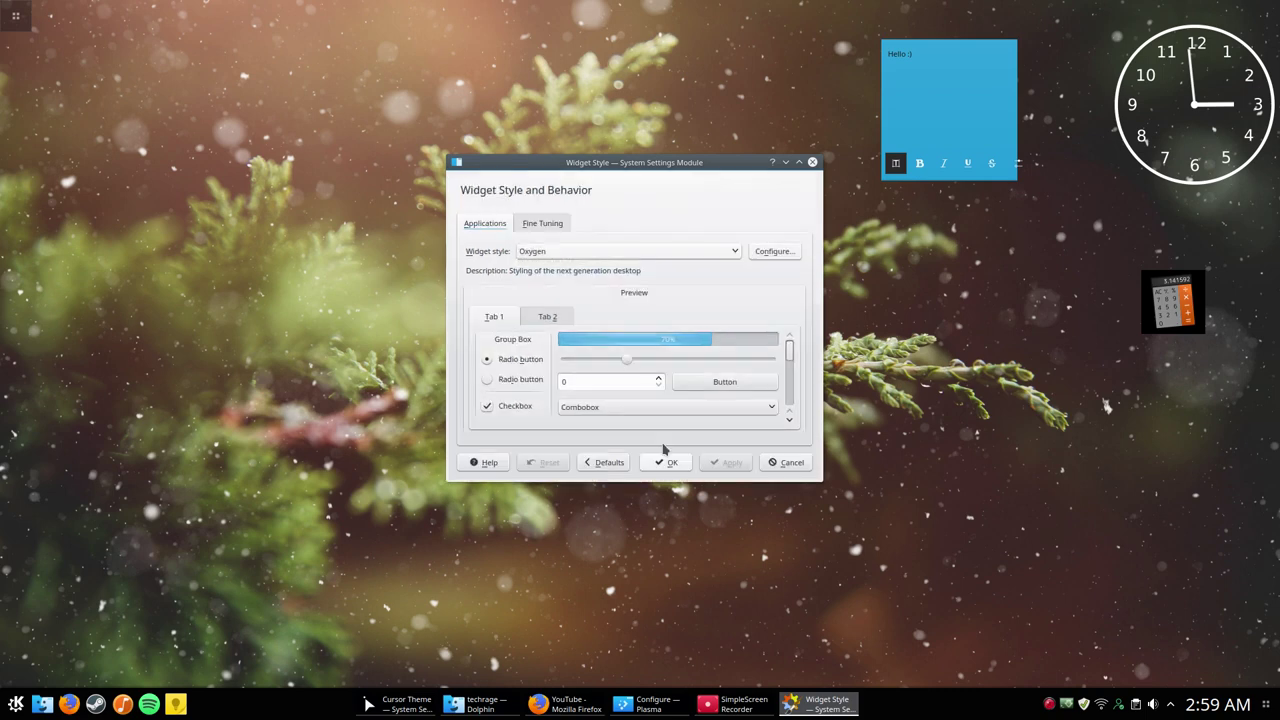
pyautogui.click(667, 463)
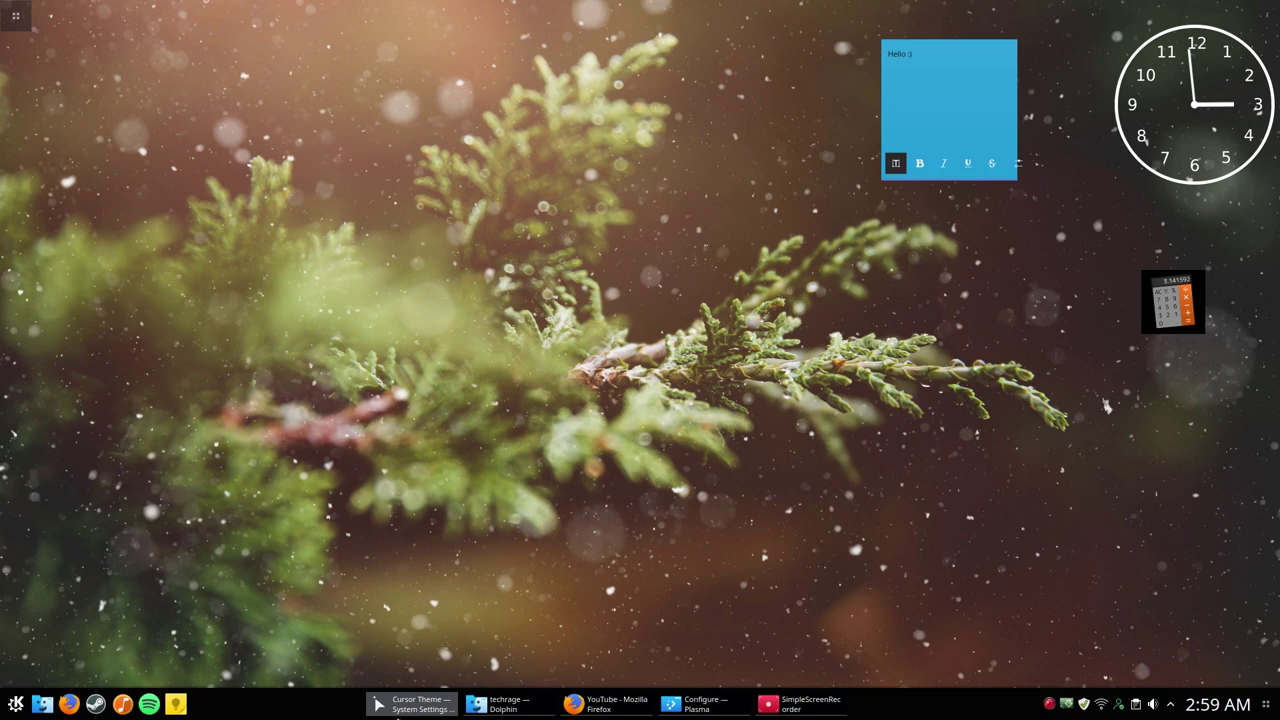
# Bring up the Cursor Theme settings, look through the installed cursor themes, and close the window
pyautogui.click(385, 712)
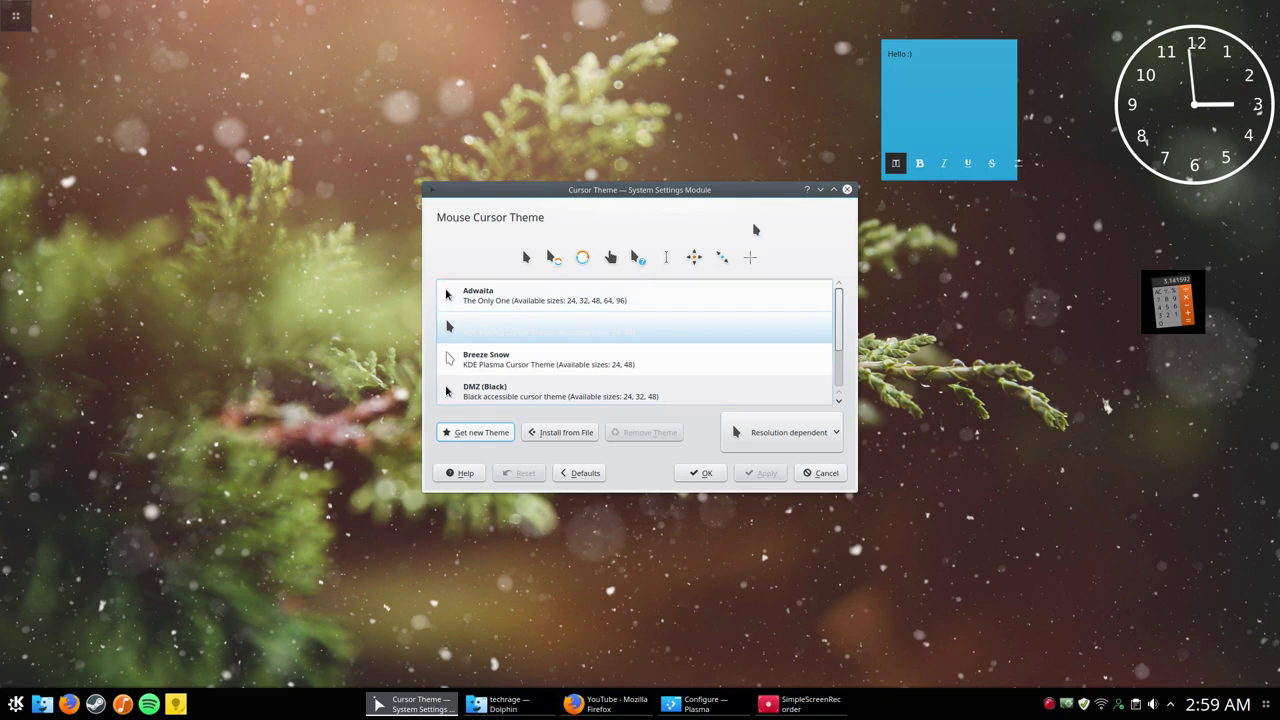
pyautogui.moveTo(707, 190); pyautogui.dragTo(663, 190)
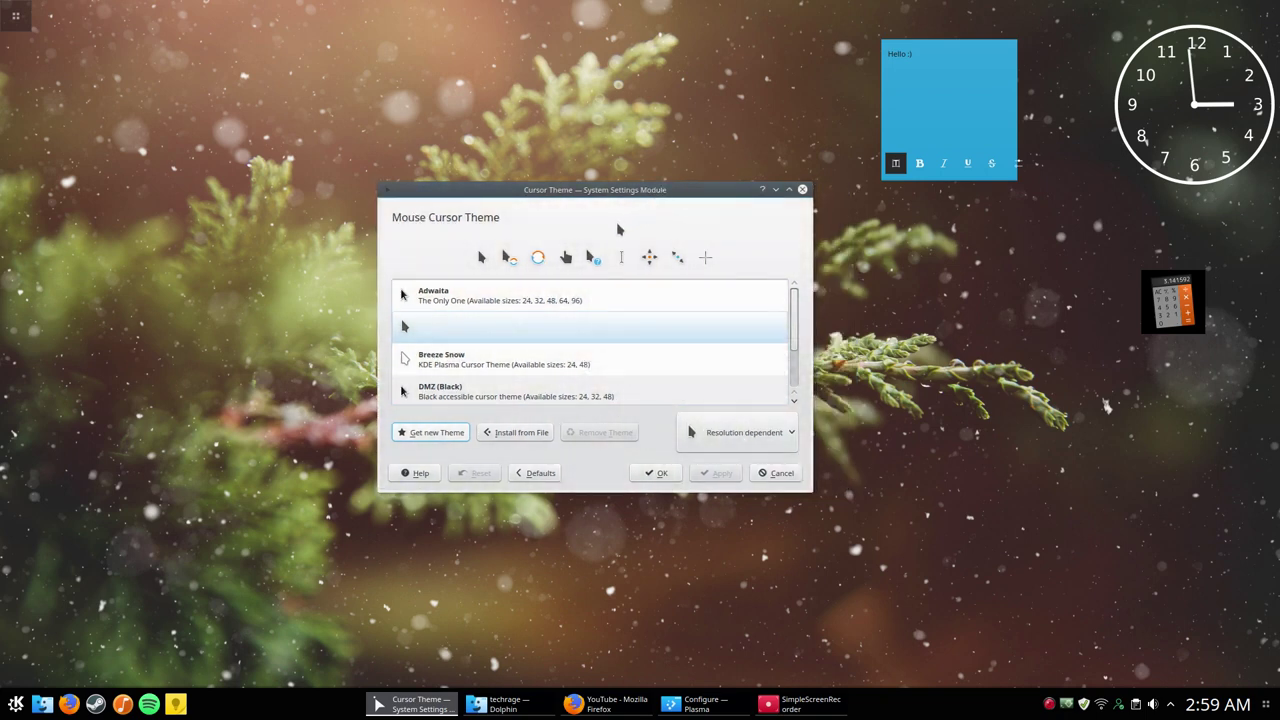
pyautogui.scroll(-2, 563, 379)
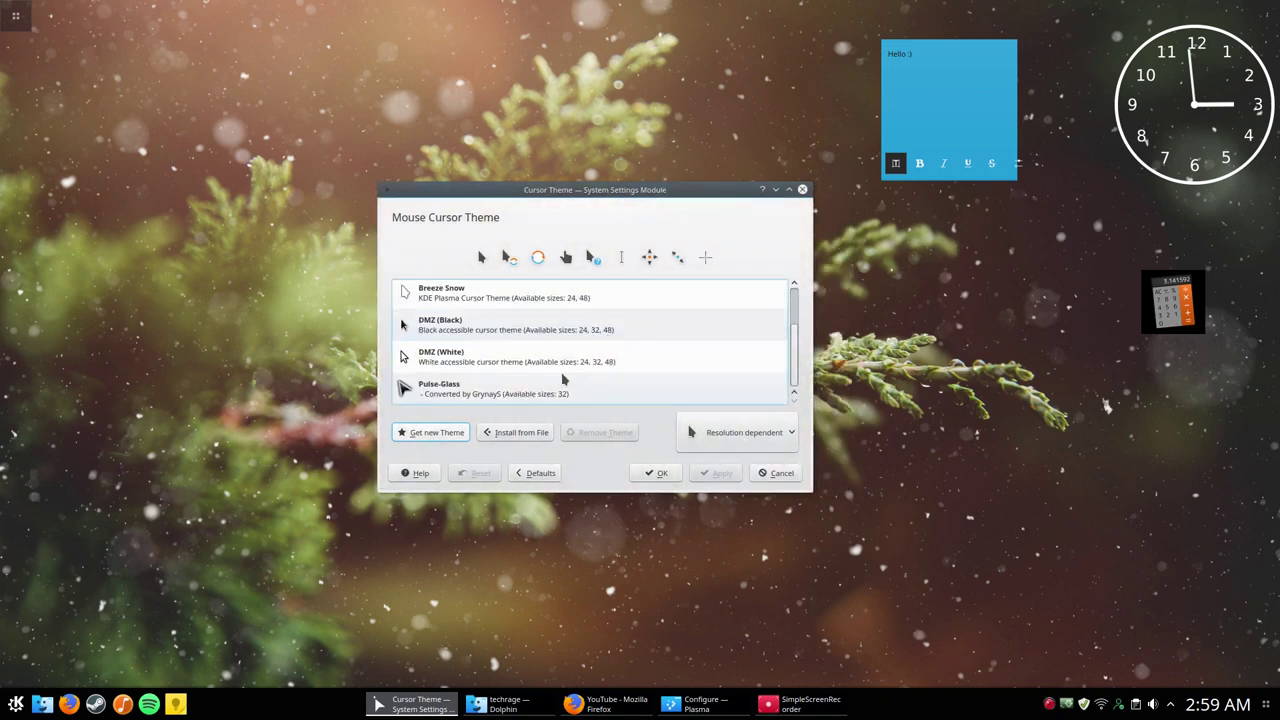
pyautogui.click(802, 190)
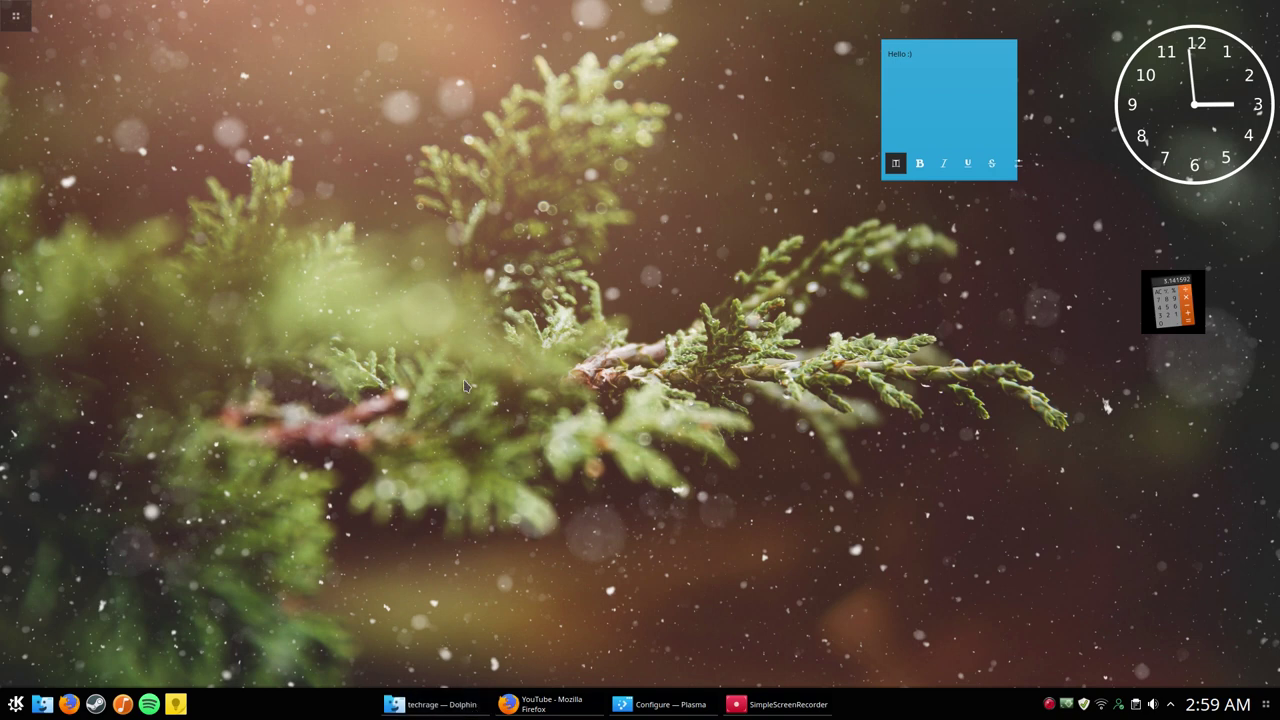
pyautogui.hotkey('alt', 'Tab')
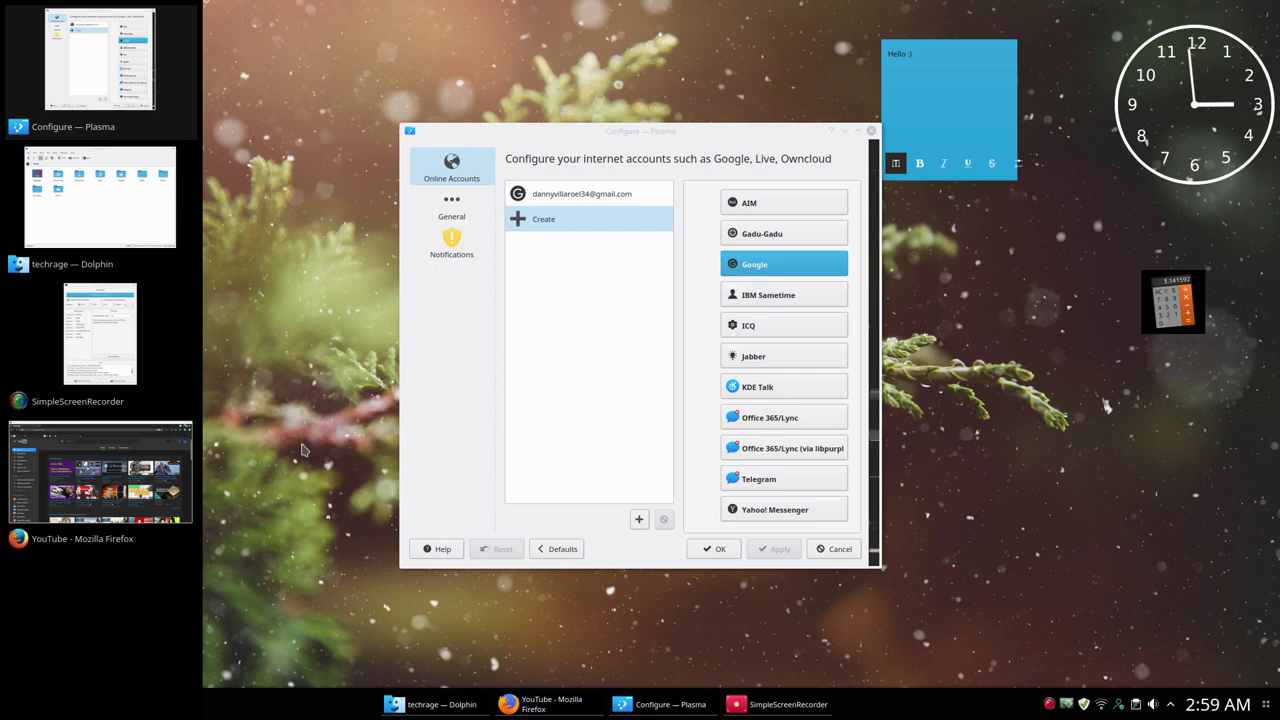
pyautogui.press('Escape')
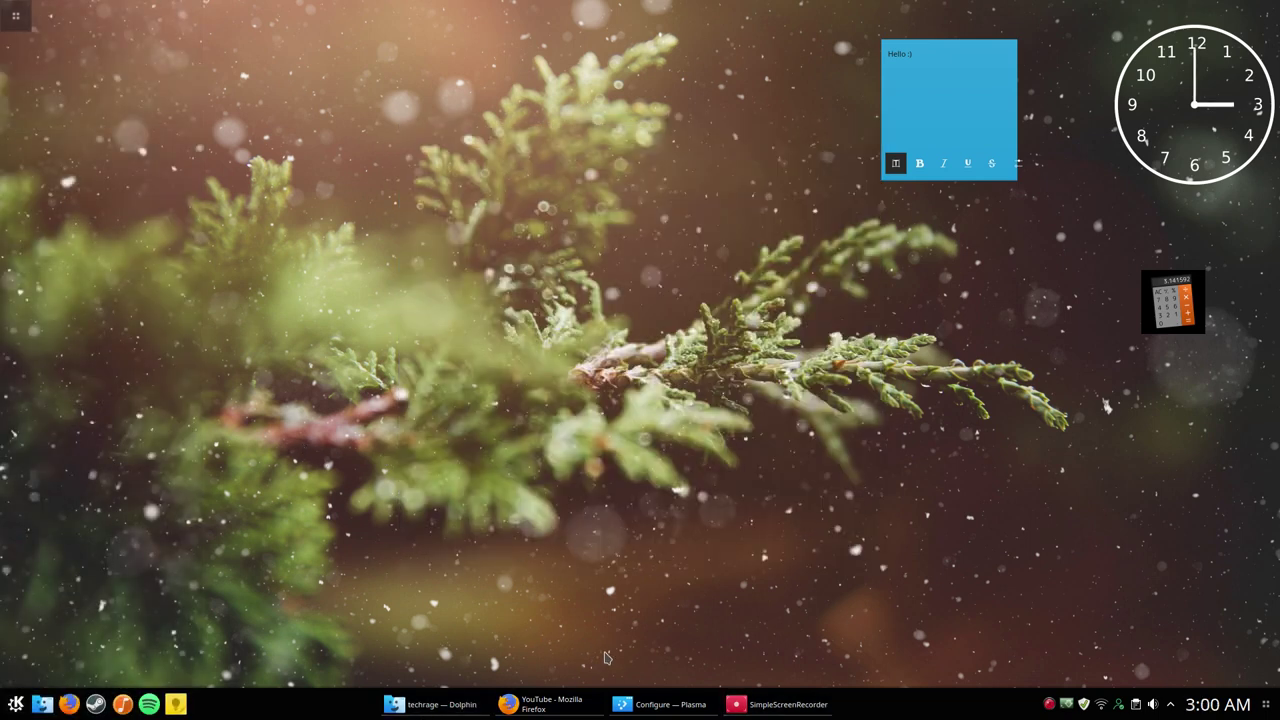
pyautogui.click(780, 705)
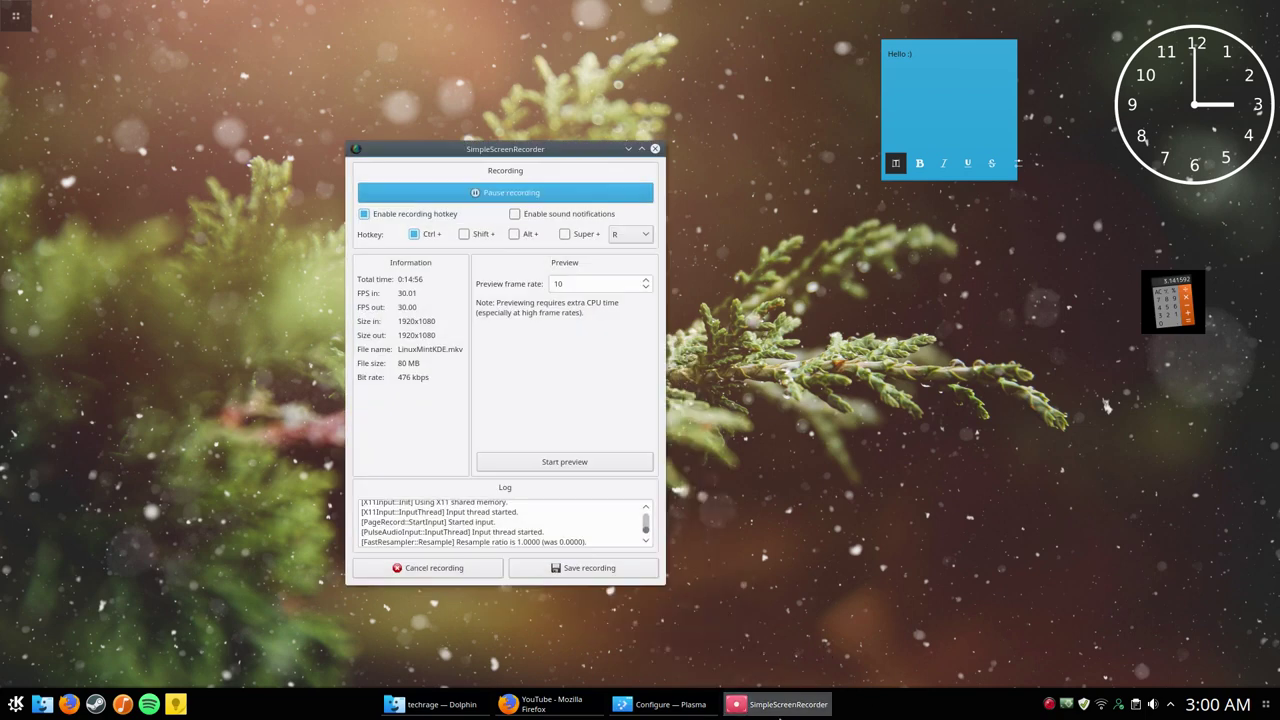
pyautogui.click(628, 148)
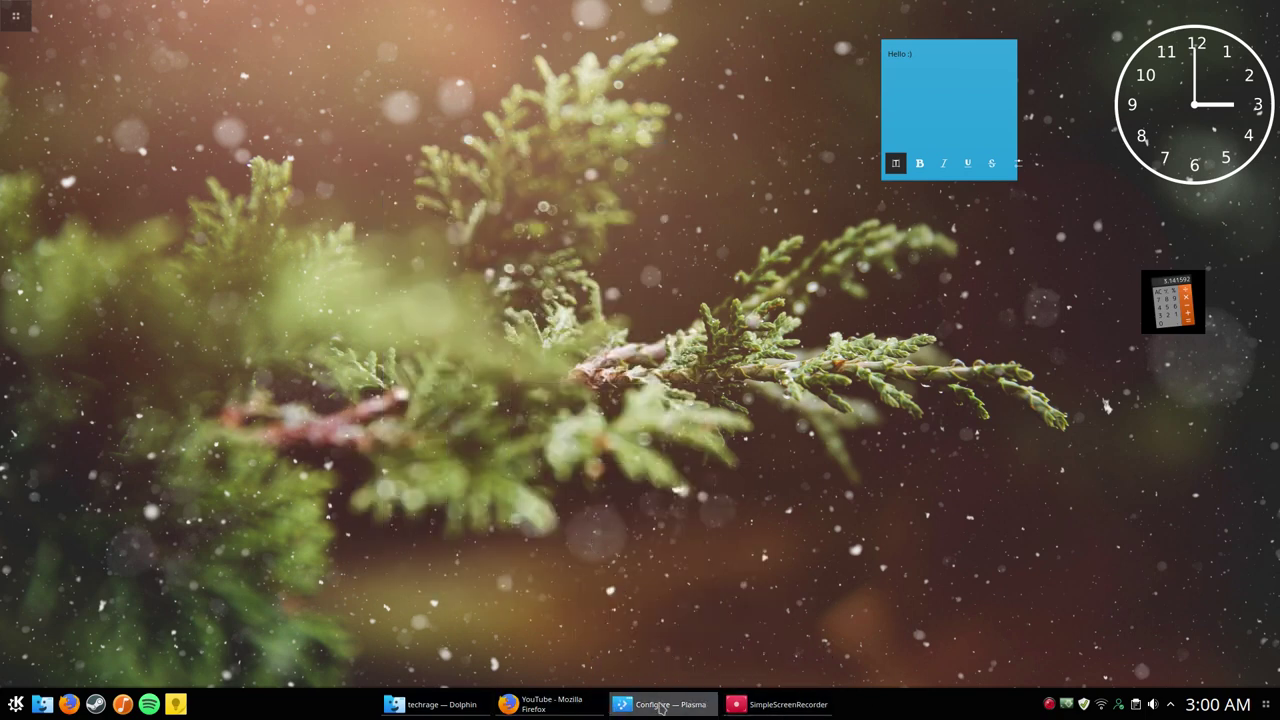
# Switch to the Dolphin file manager, reposition its window on the desktop and make it slightly shorter
pyautogui.click(425, 710)
pyautogui.moveTo(550, 113); pyautogui.dragTo(521, 138)
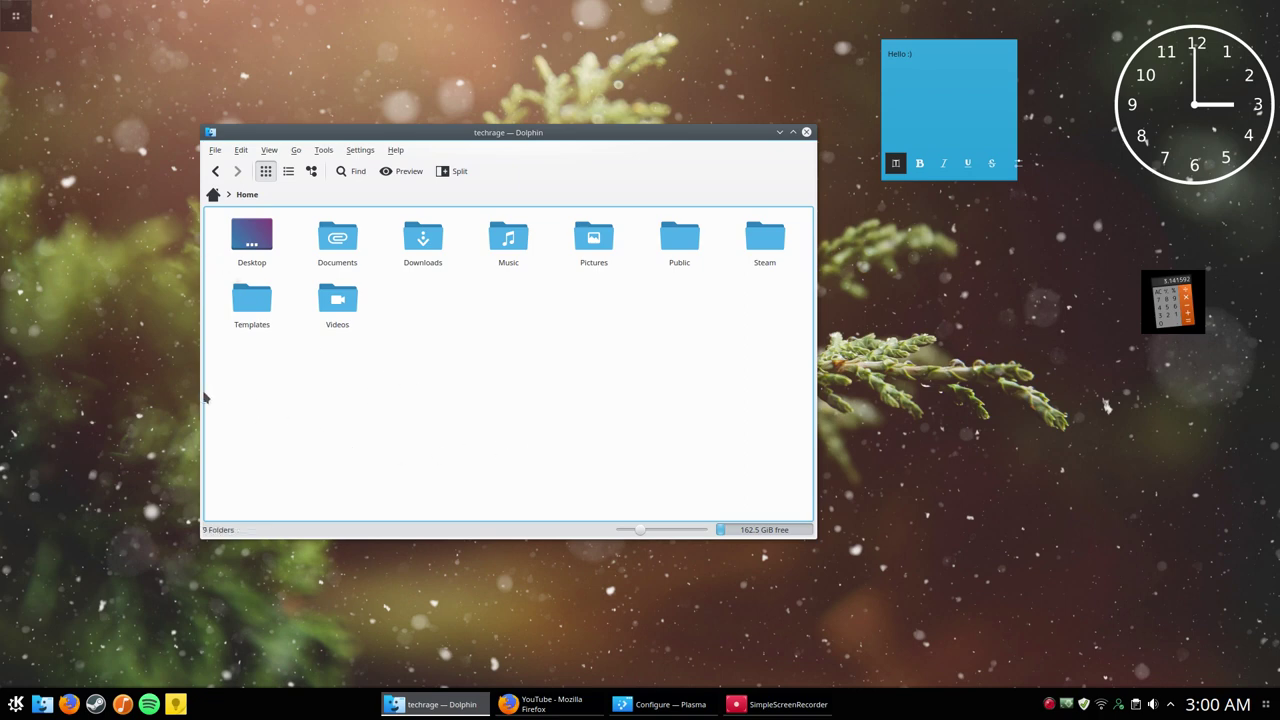
pyautogui.moveTo(203, 537); pyautogui.dragTo(199, 522)
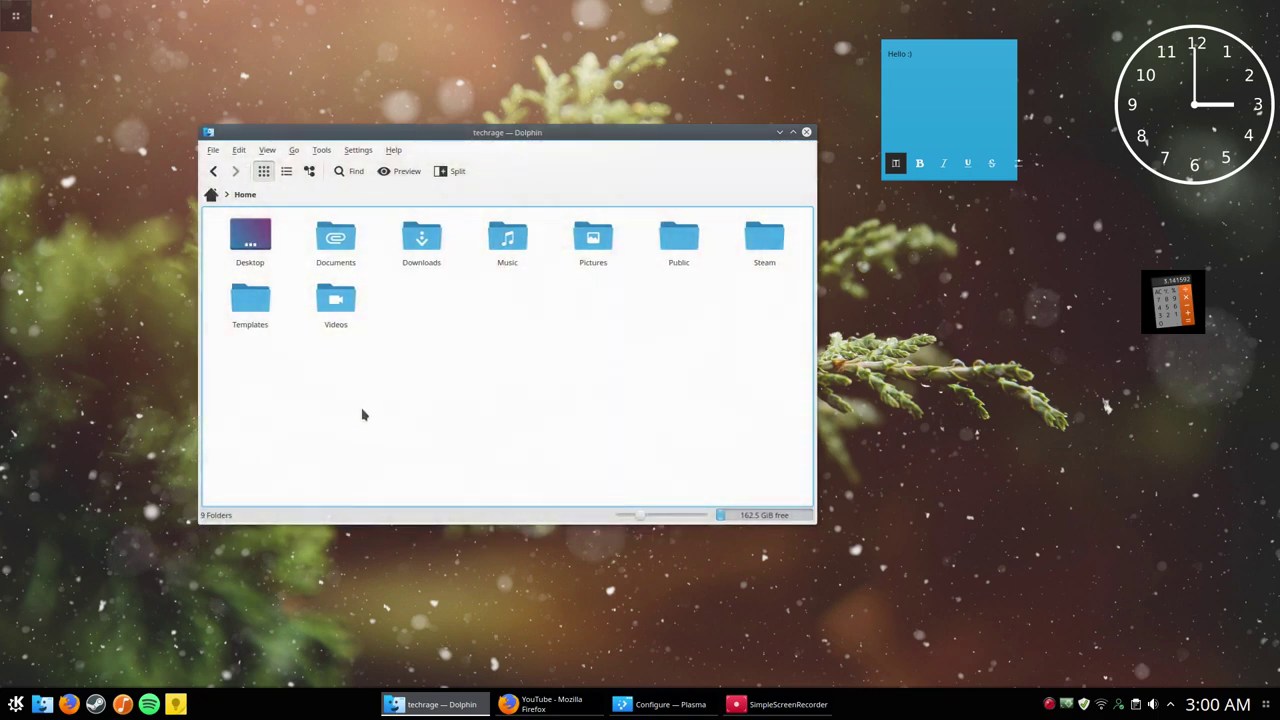
# Look through Dolphin's settings, tools, editing and help commands, and close the file manager
pyautogui.click(362, 151)
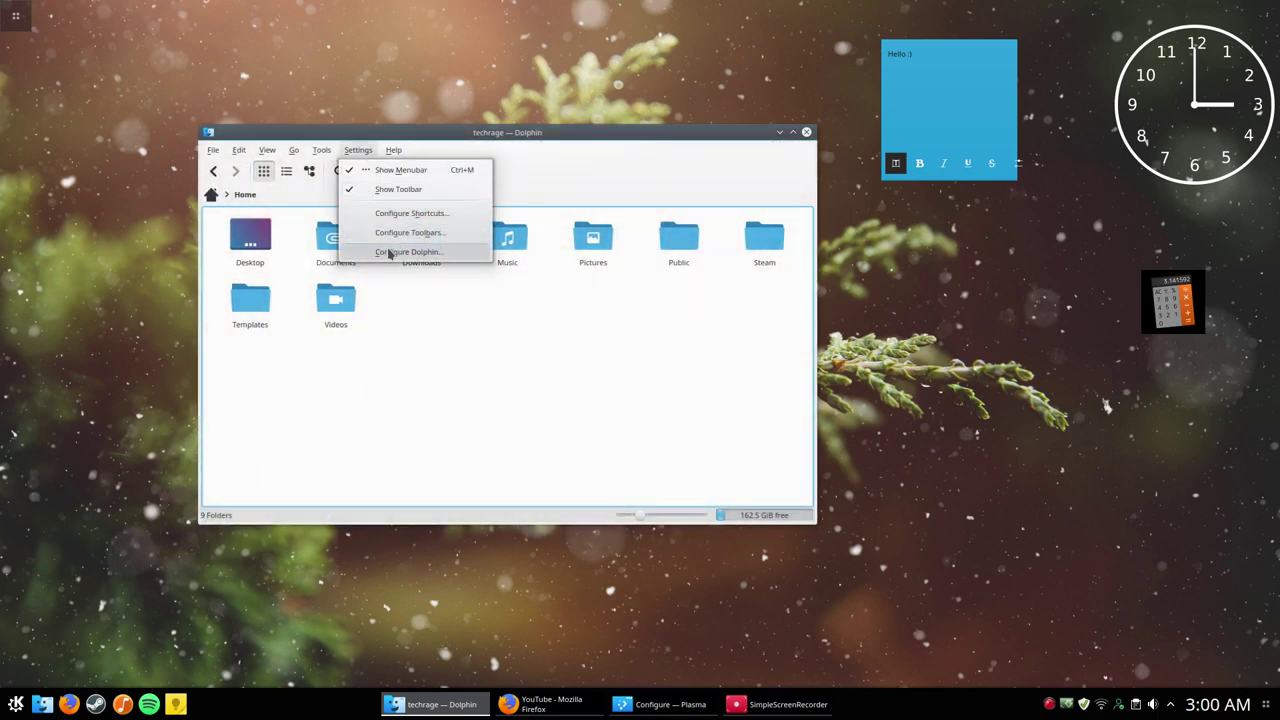
pyautogui.click(441, 349)
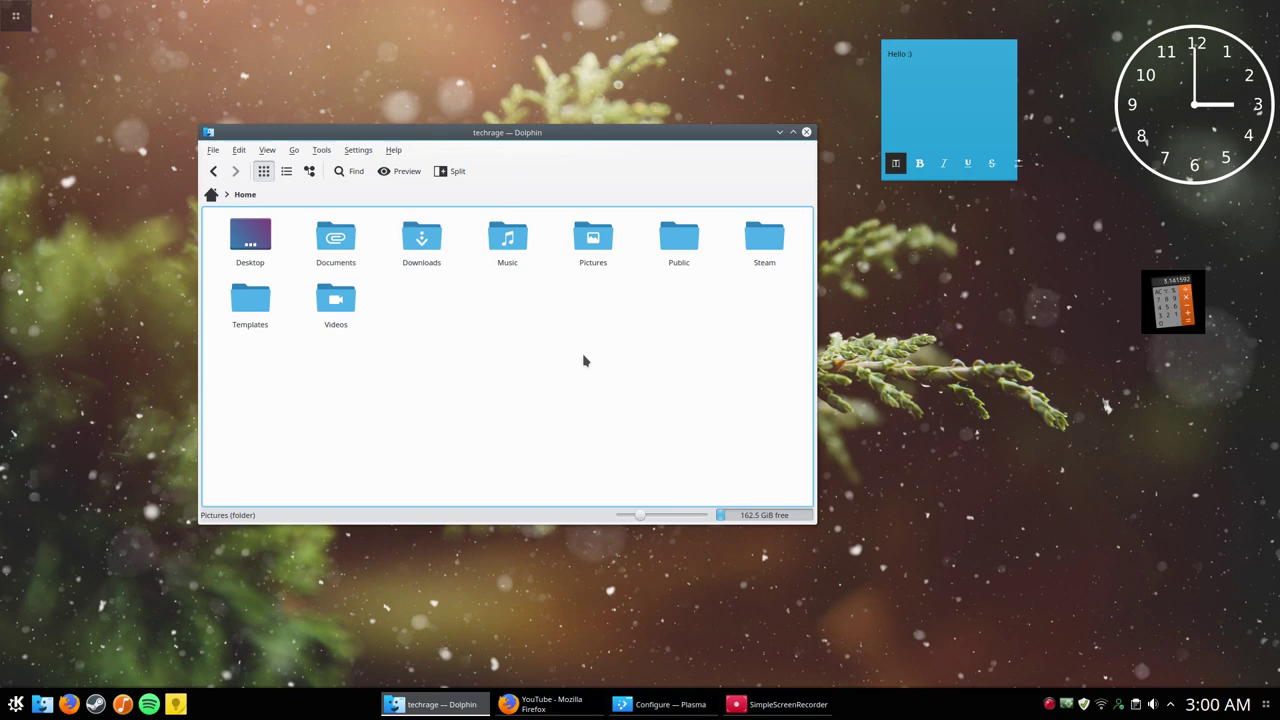
pyautogui.click(321, 150)
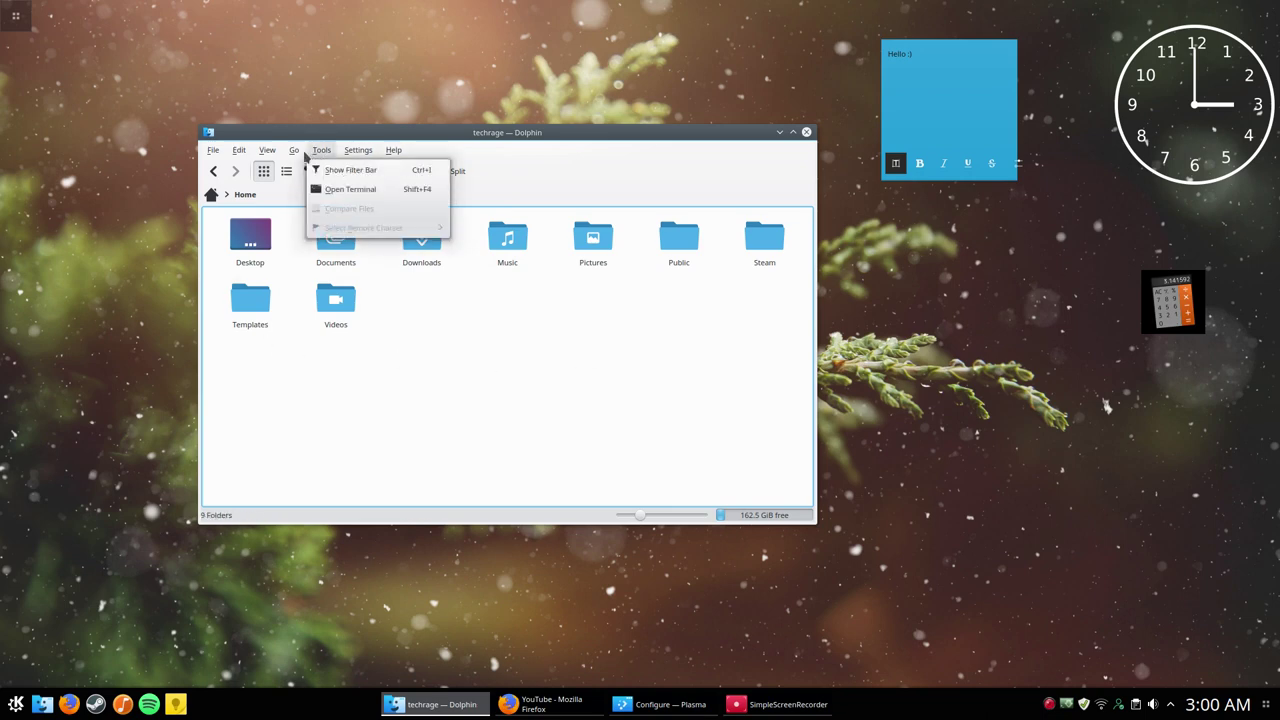
pyautogui.moveTo(271, 155)
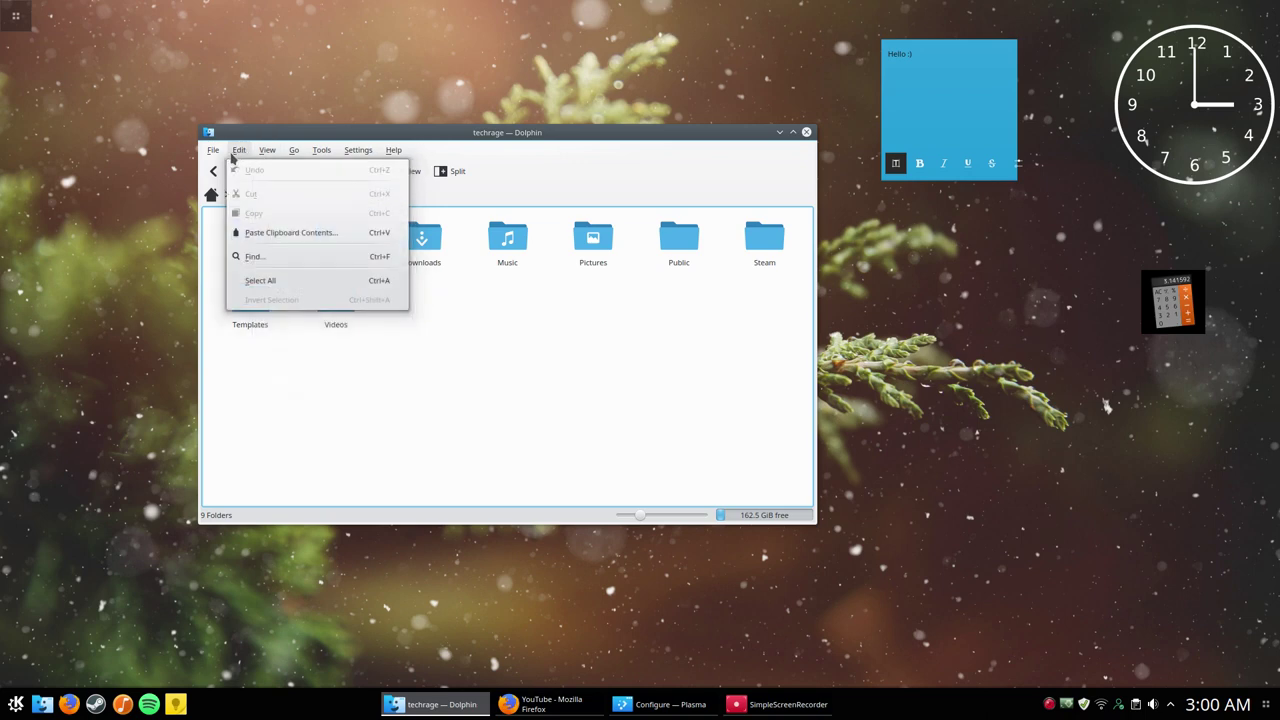
pyautogui.moveTo(212, 157)
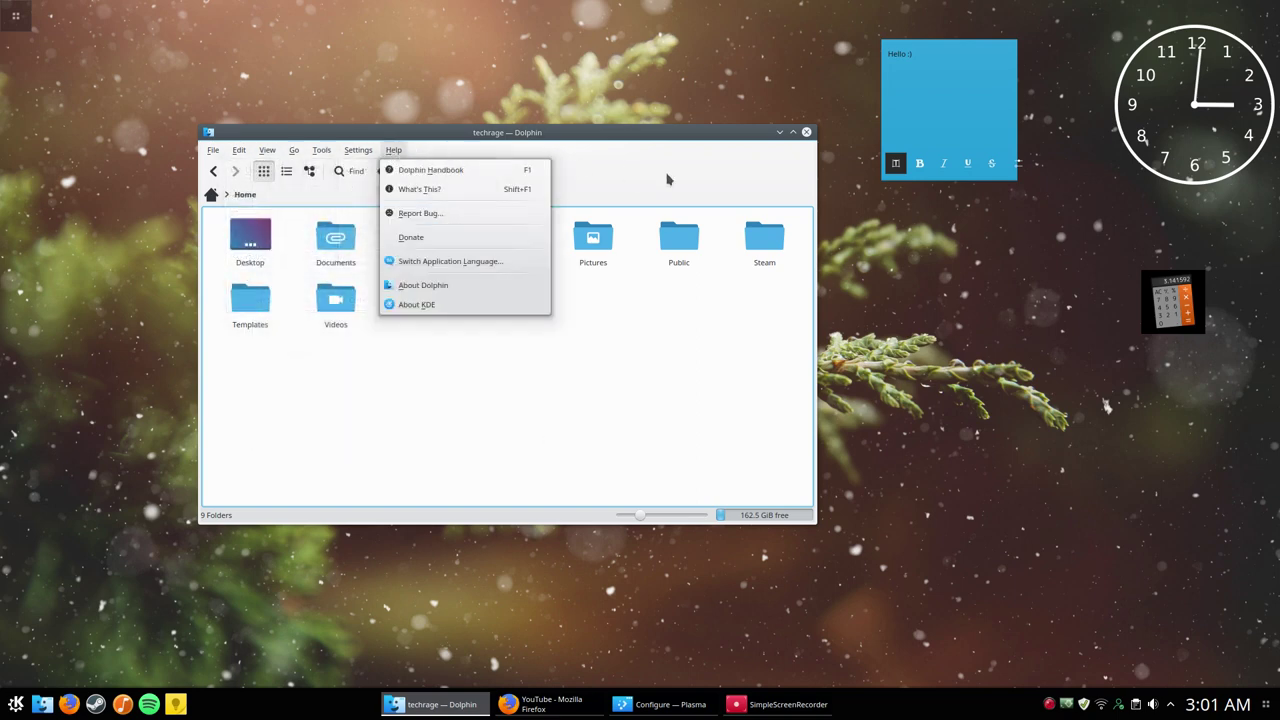
pyautogui.press('Escape')
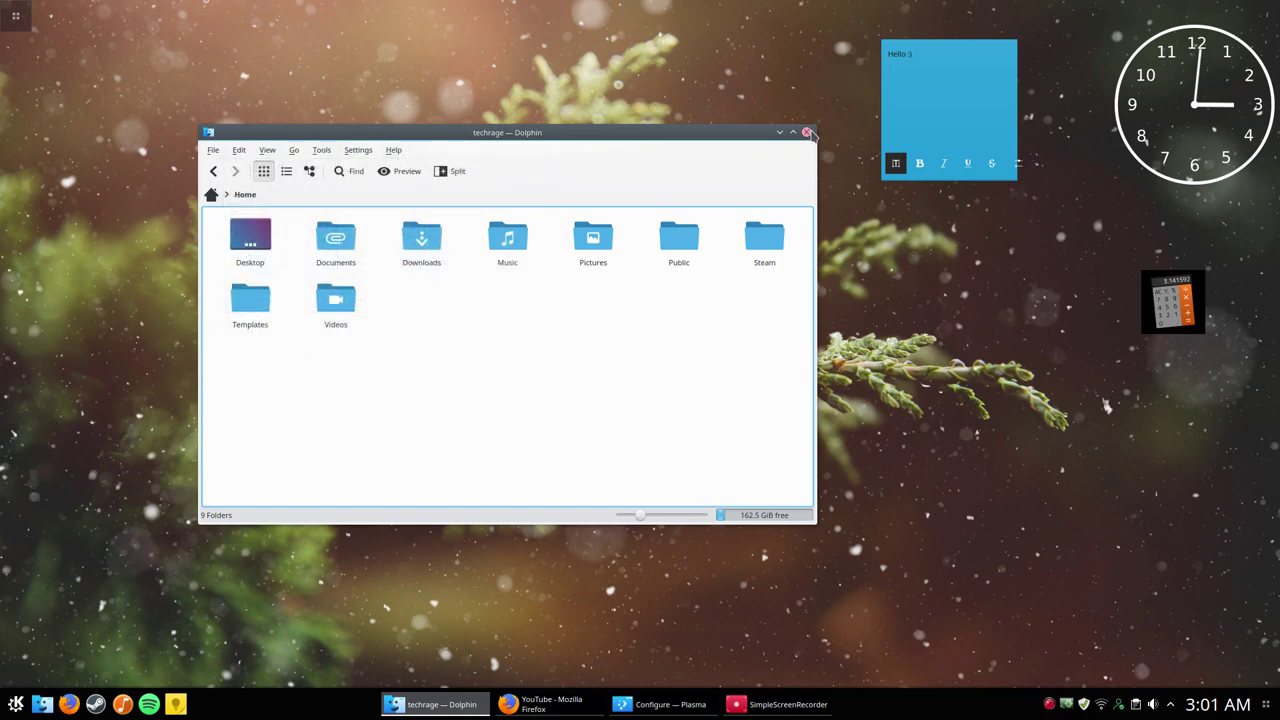
pyautogui.click(806, 131)
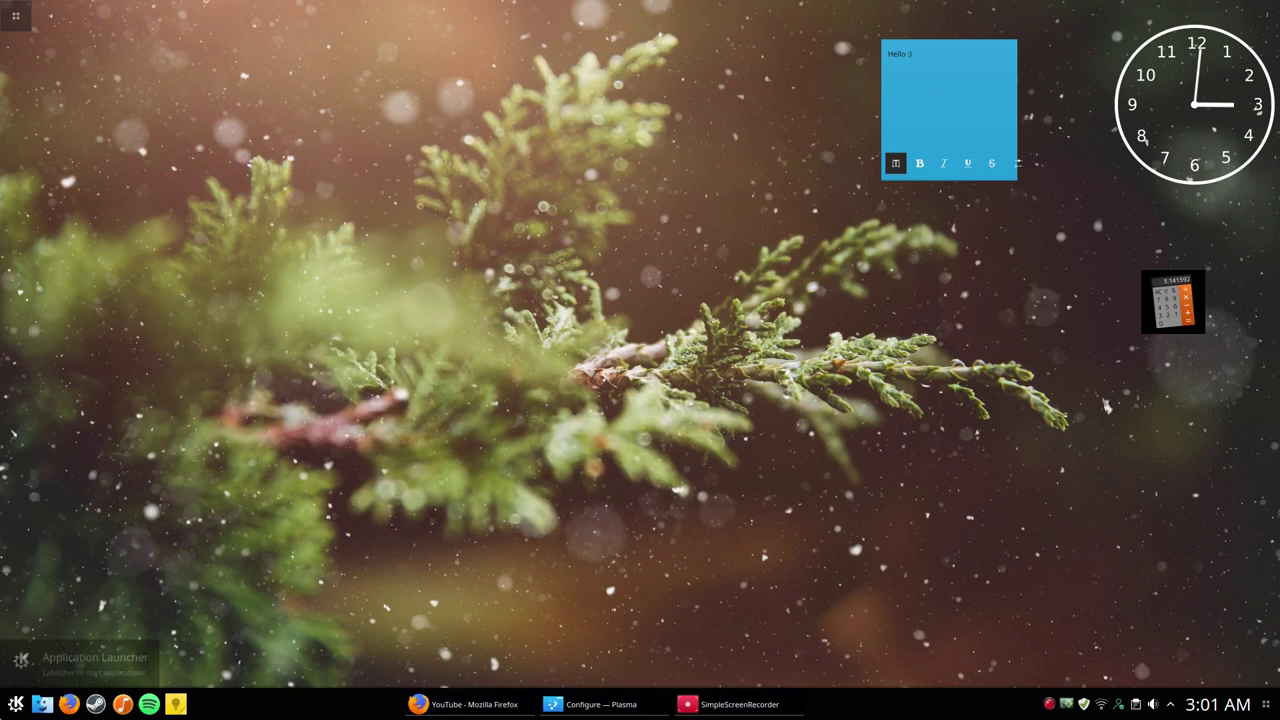
# Bring up the Application Launcher and look over its full list of application categories
pyautogui.click(17, 703)
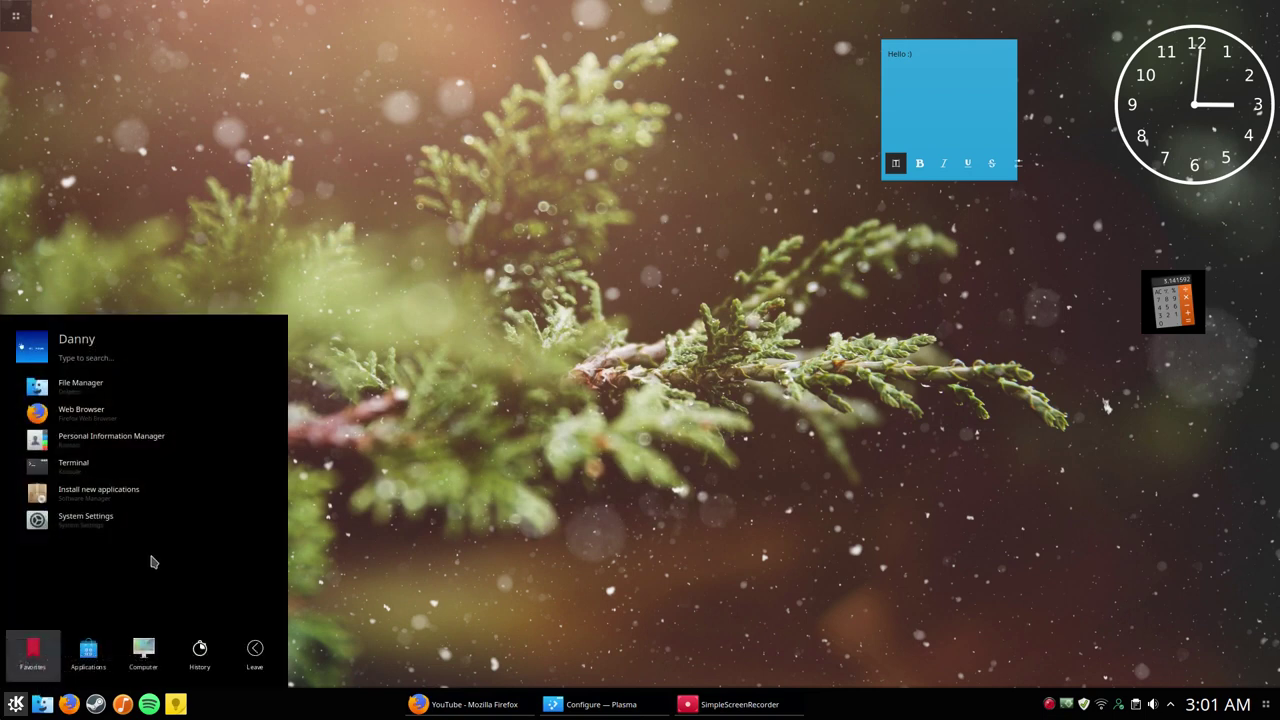
pyautogui.moveTo(66, 670)
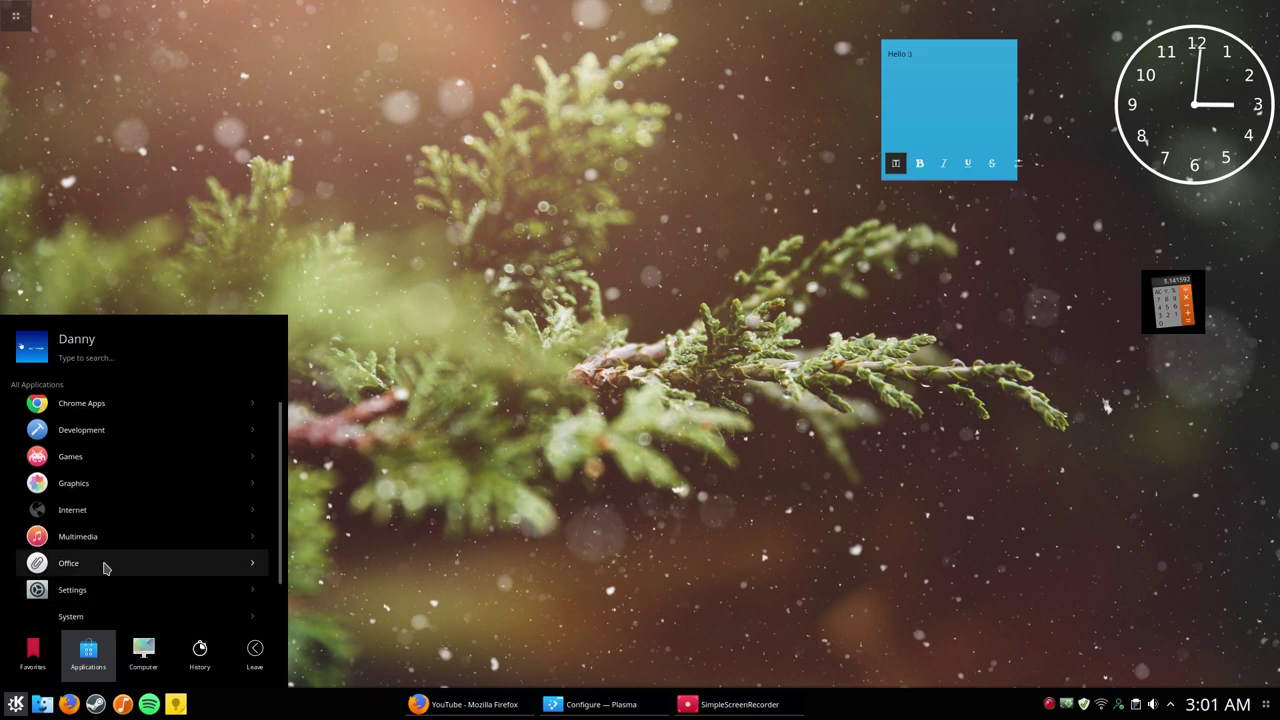
pyautogui.scroll(-1, 104, 568)
pyautogui.scroll(-1, 104, 568)
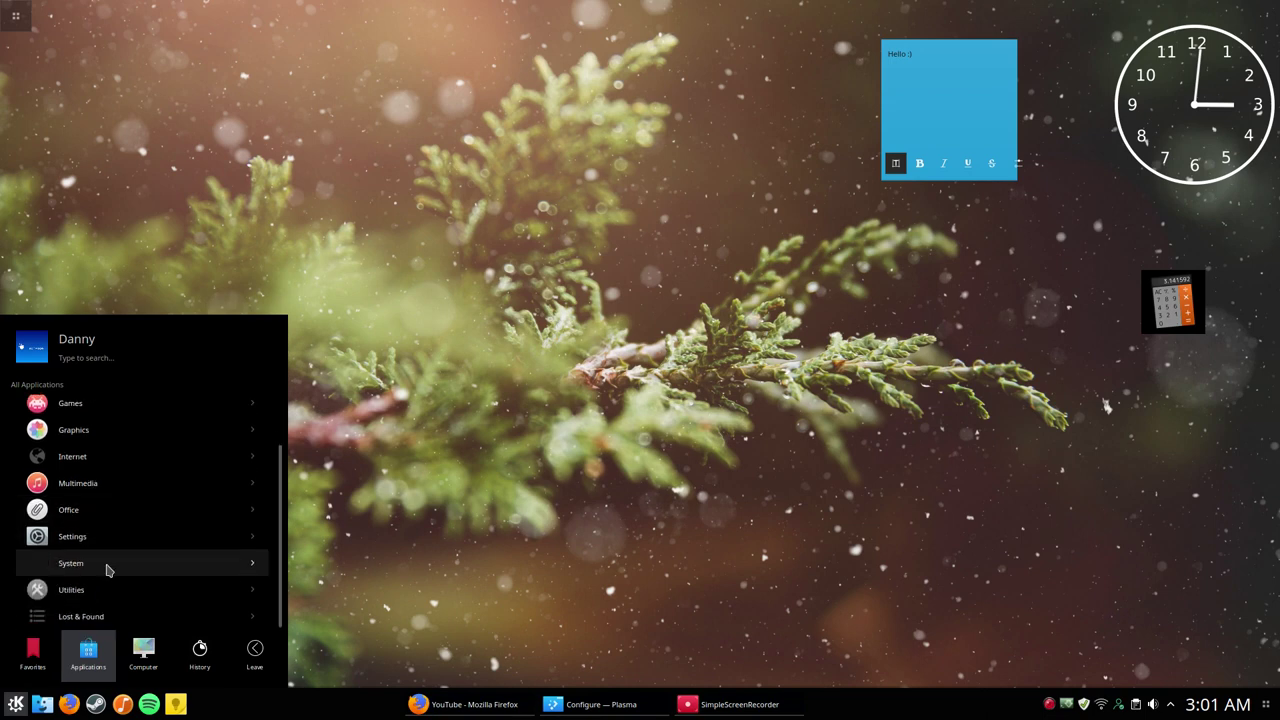
pyautogui.scroll(1, 104, 572)
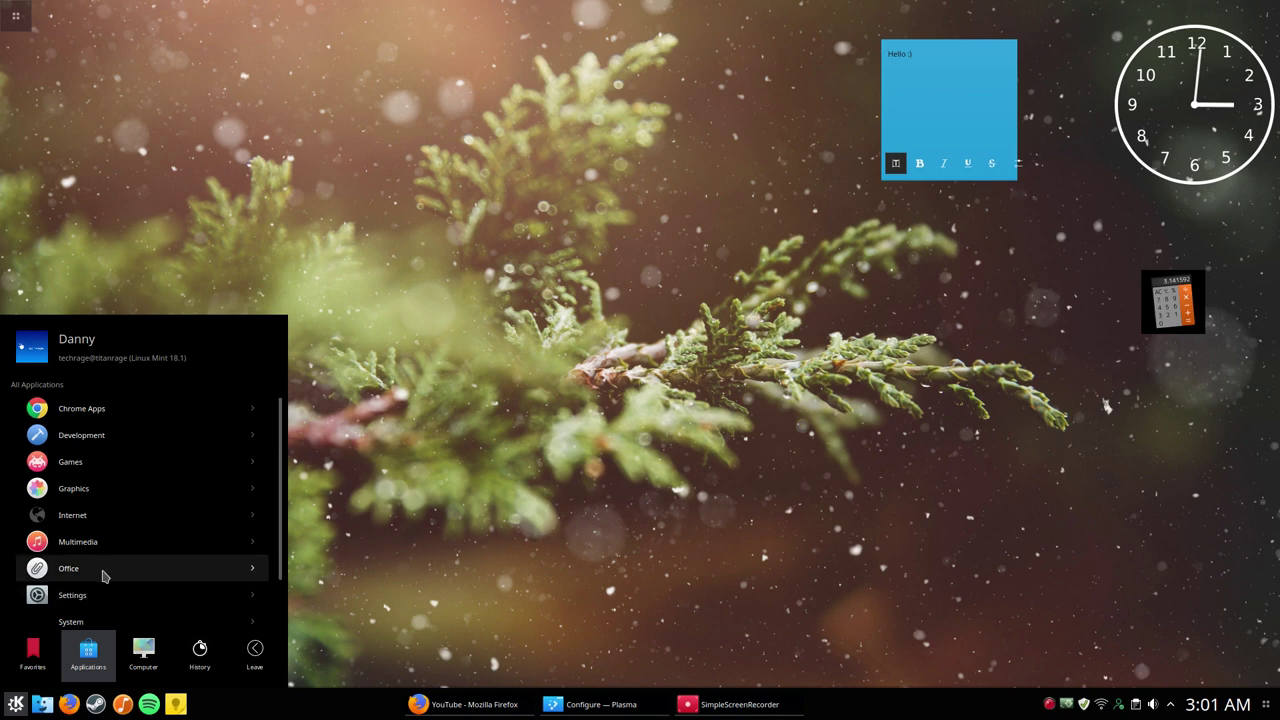
pyautogui.scroll(-1, 104, 575)
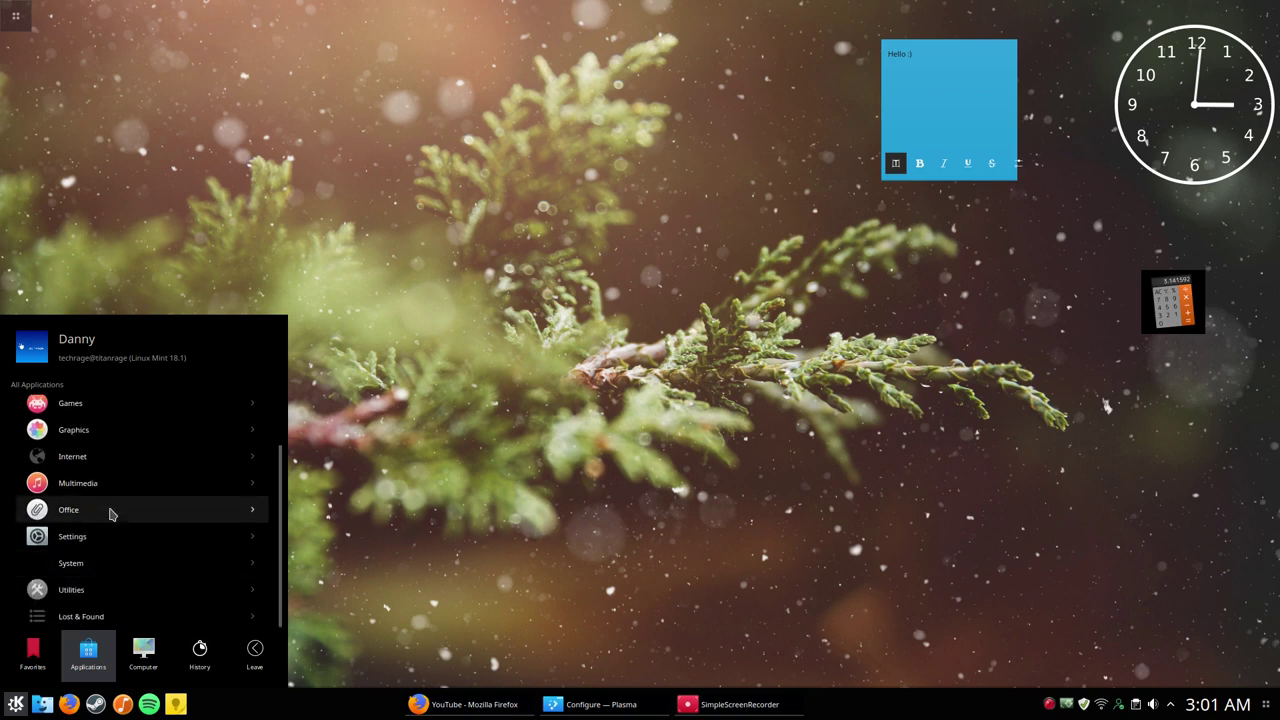
pyautogui.scroll(1, 104, 577)
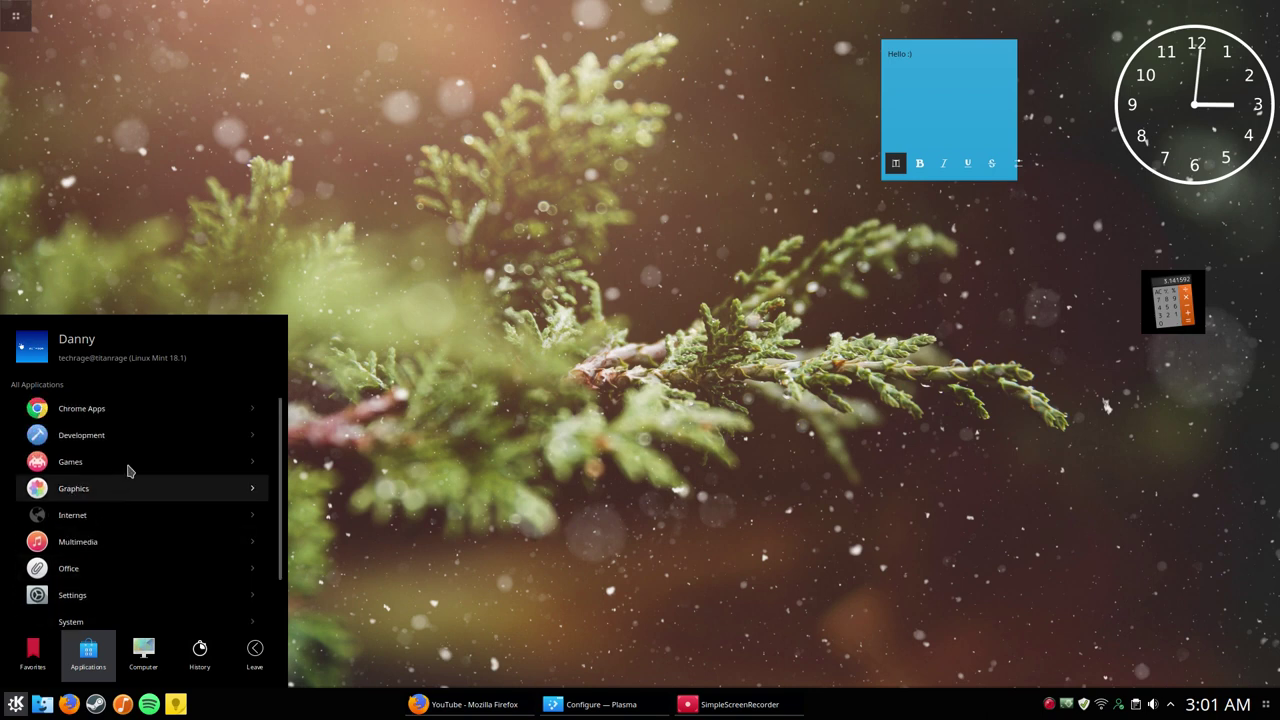
# View the Games and Multimedia application categories, return to all applications, and close the launcher
pyautogui.click(127, 466)
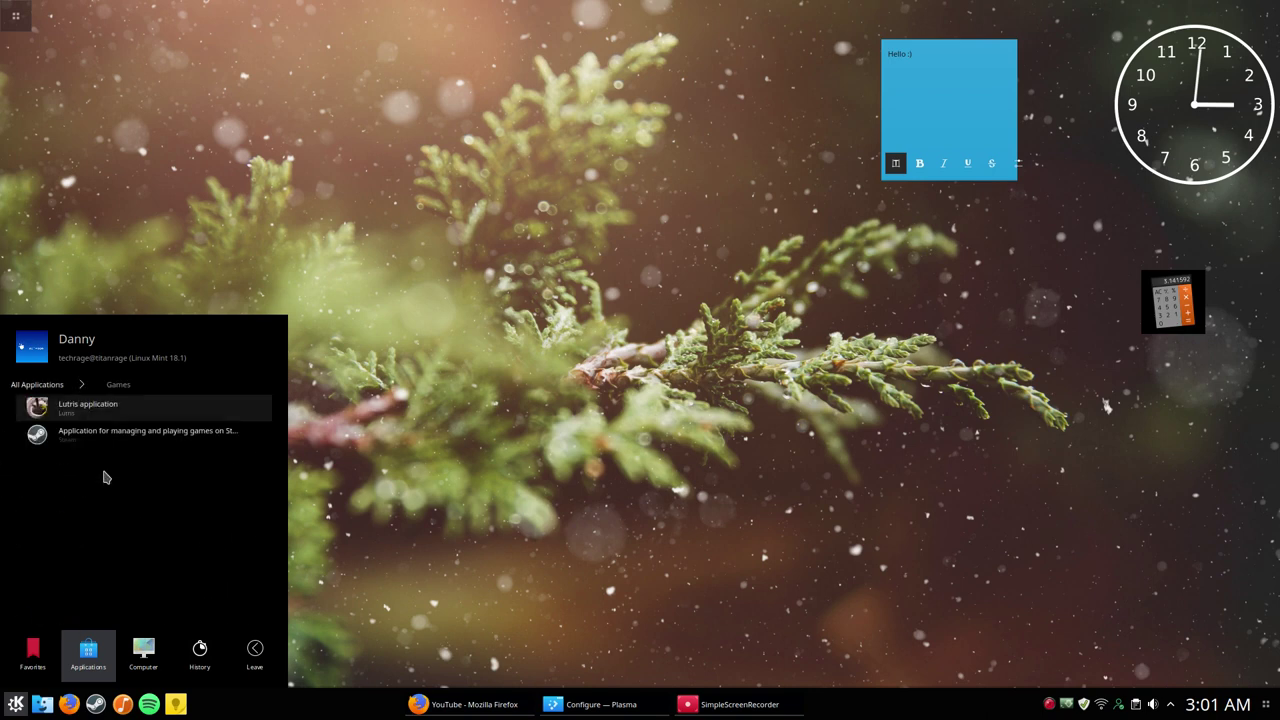
pyautogui.click(44, 384)
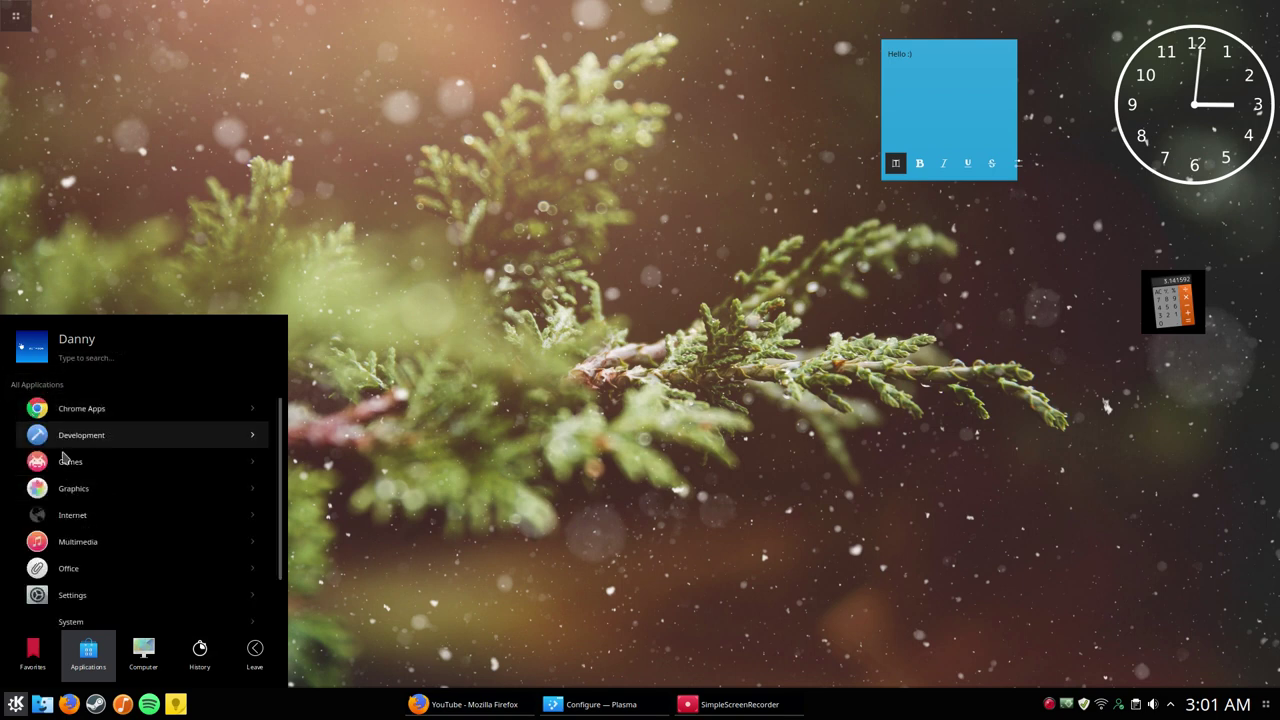
pyautogui.scroll(-2, 183, 519)
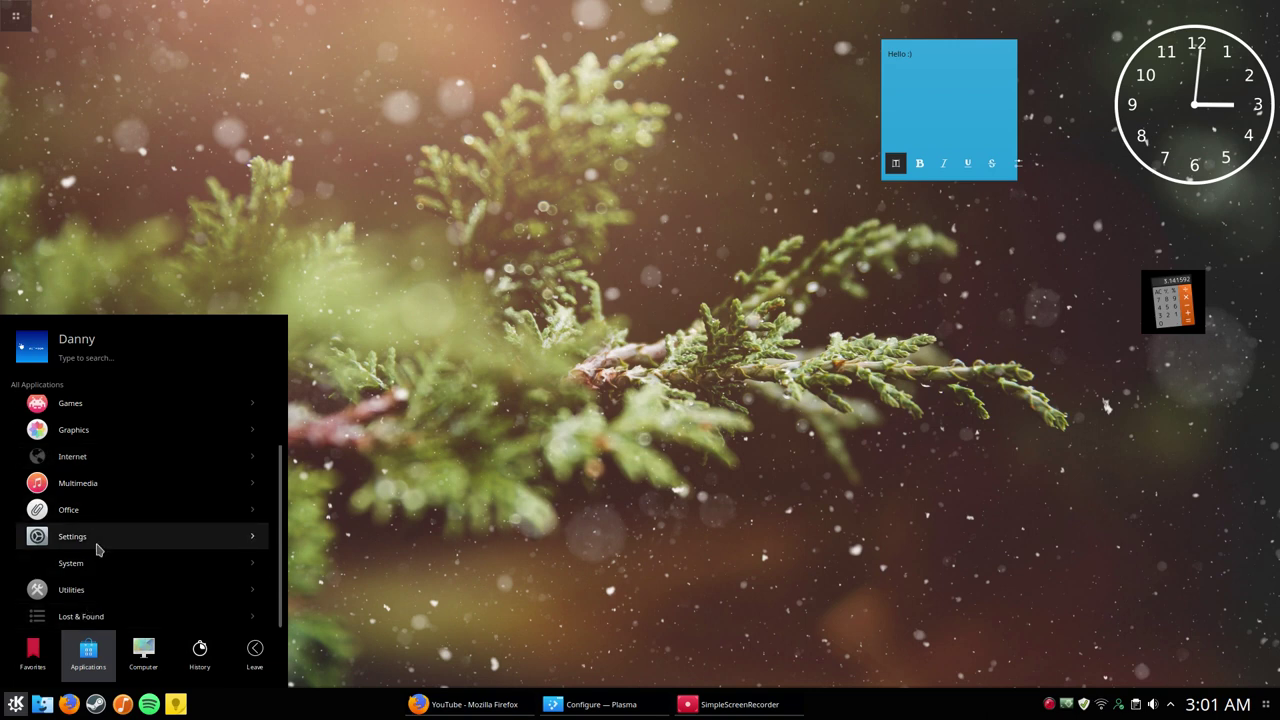
pyautogui.click(114, 486)
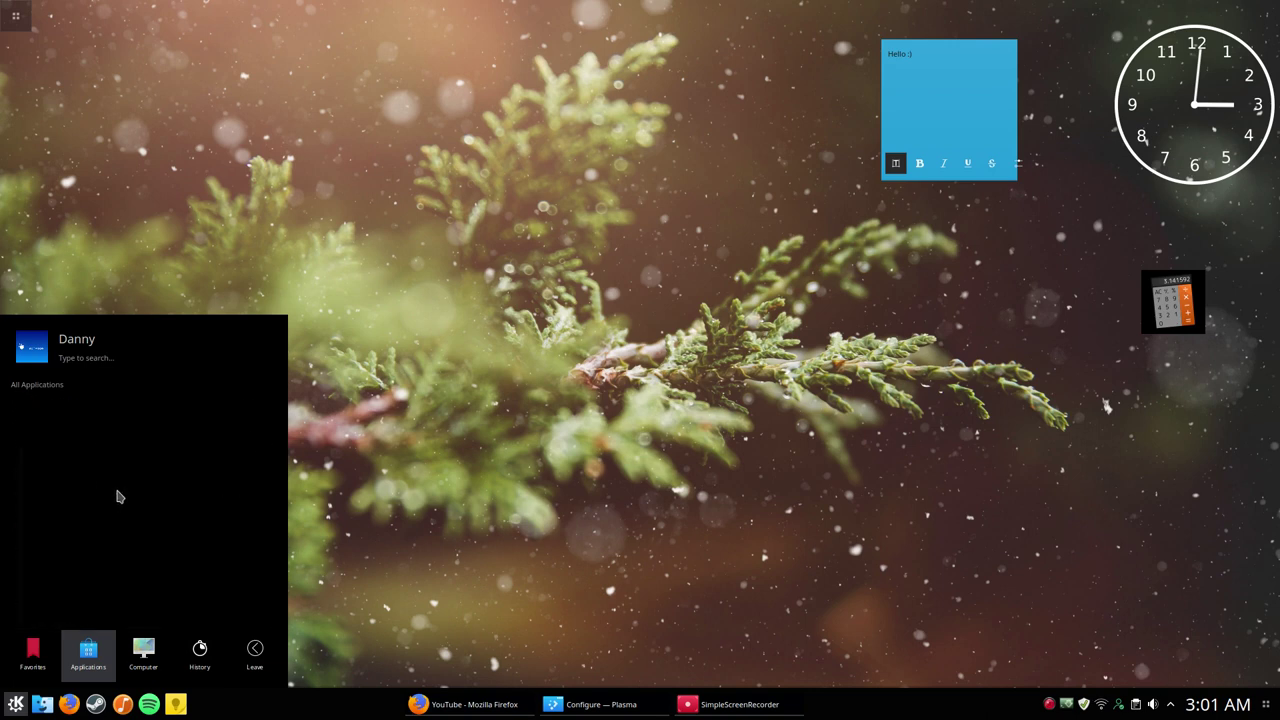
pyautogui.click(47, 389)
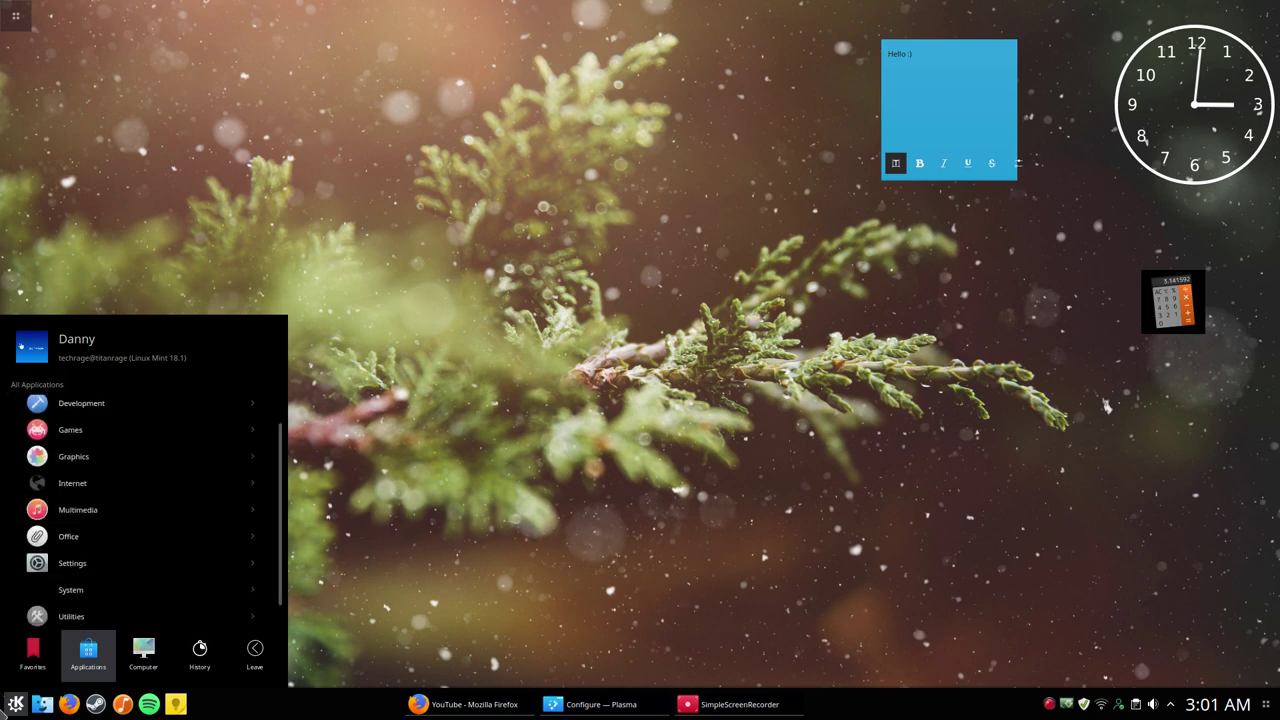
pyautogui.click(15, 704)
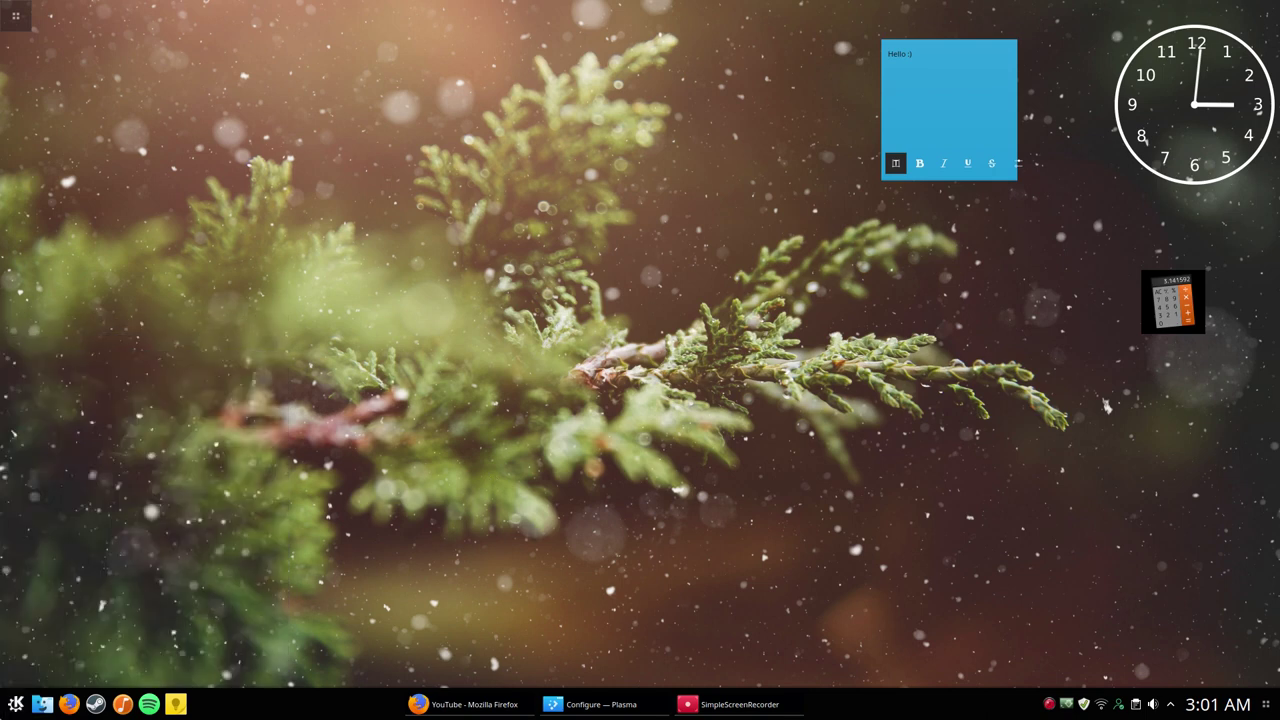
# Launch the Software Manager from the launcher's favourites, authorise it with the account password, and reposition its window on the desktop
pyautogui.click(15, 704)
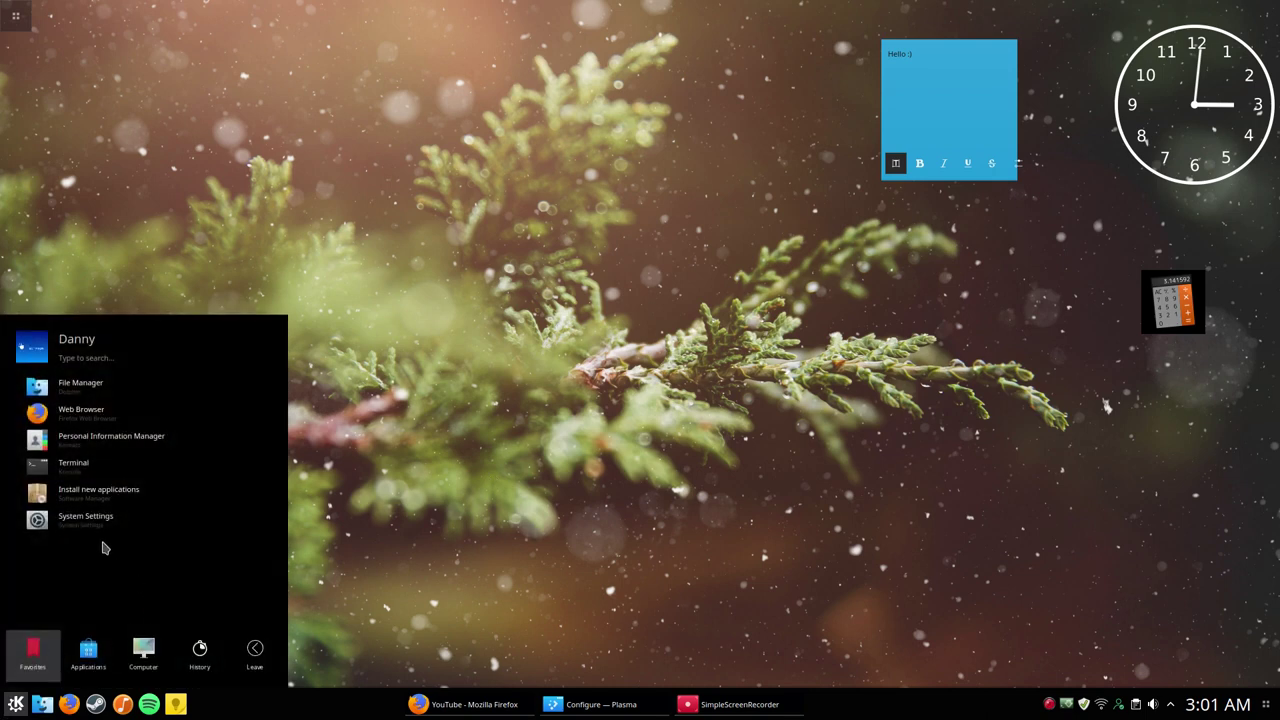
pyautogui.click(97, 492)
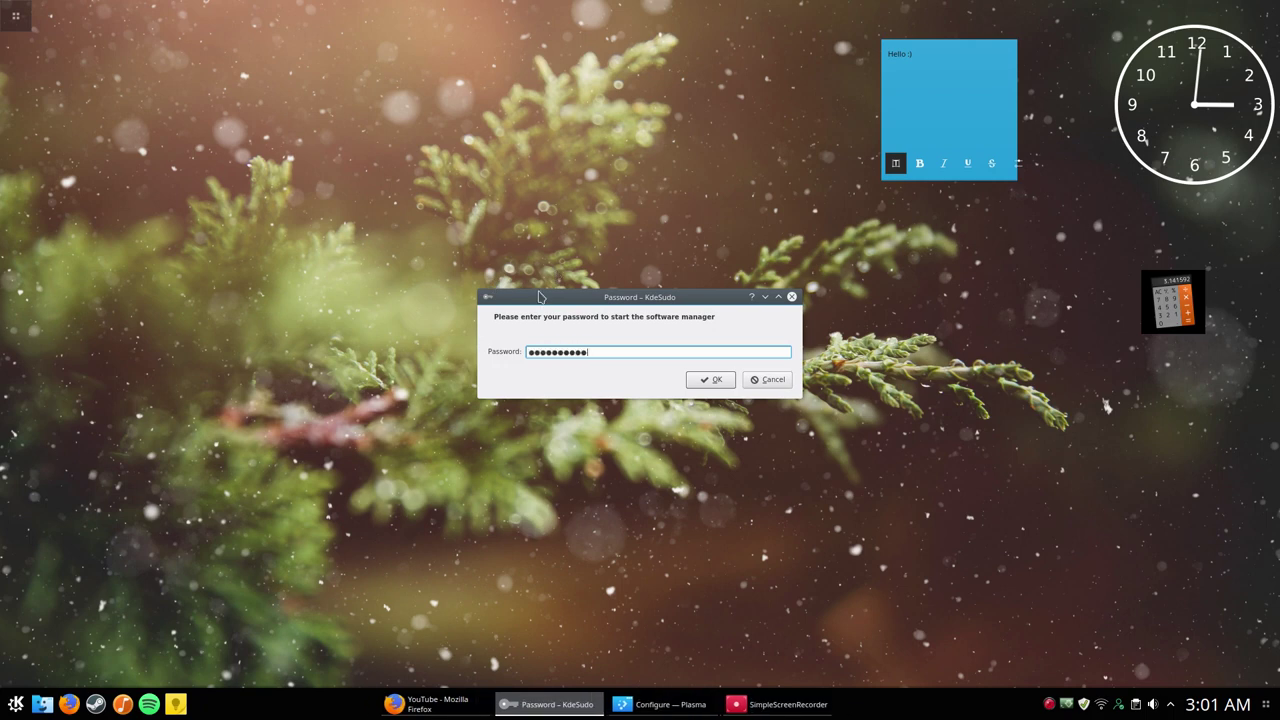
pyautogui.press('Return')
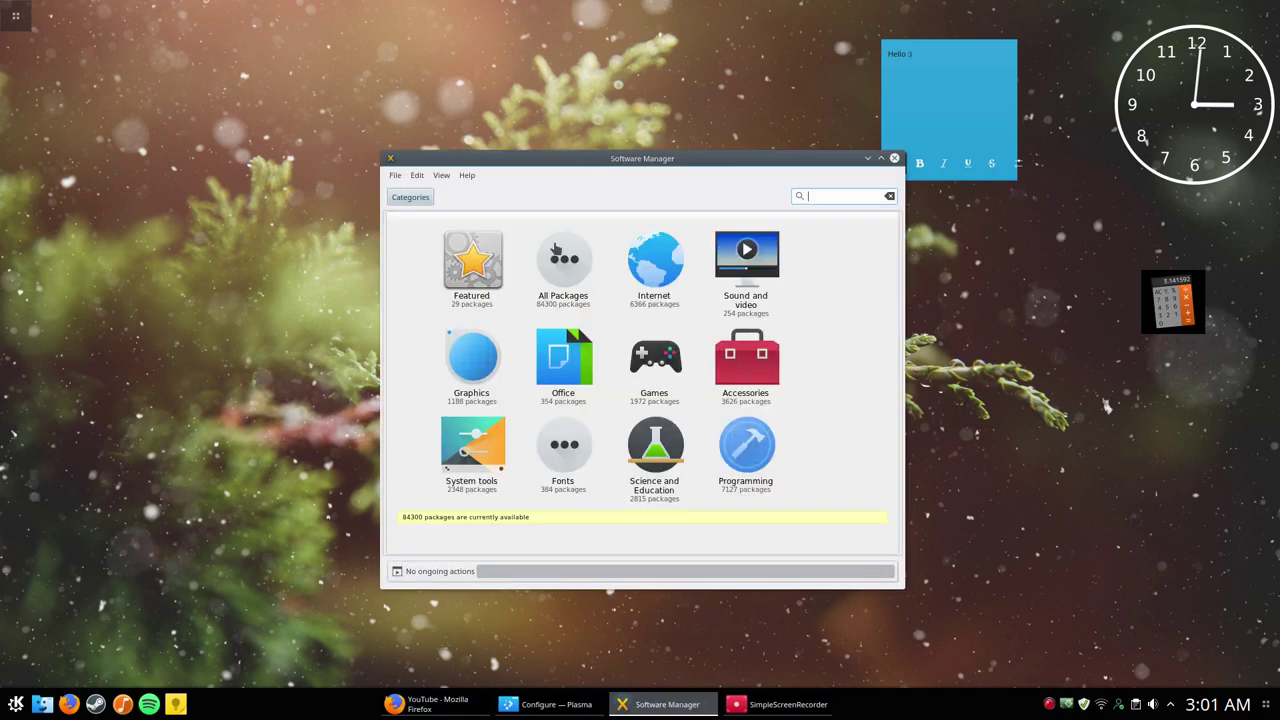
pyautogui.moveTo(590, 167); pyautogui.dragTo(491, 133)
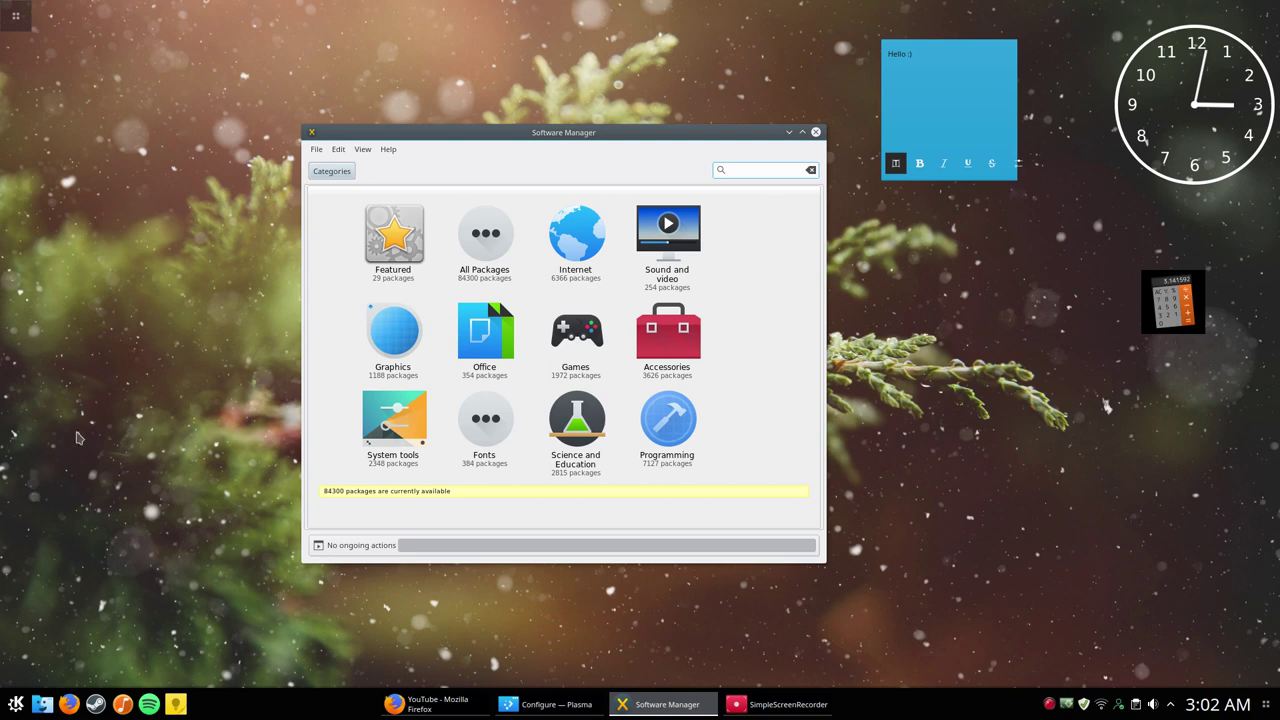
# Browse the packages in the Software Manager's Games category and return to the start of the list
pyautogui.click(582, 336)
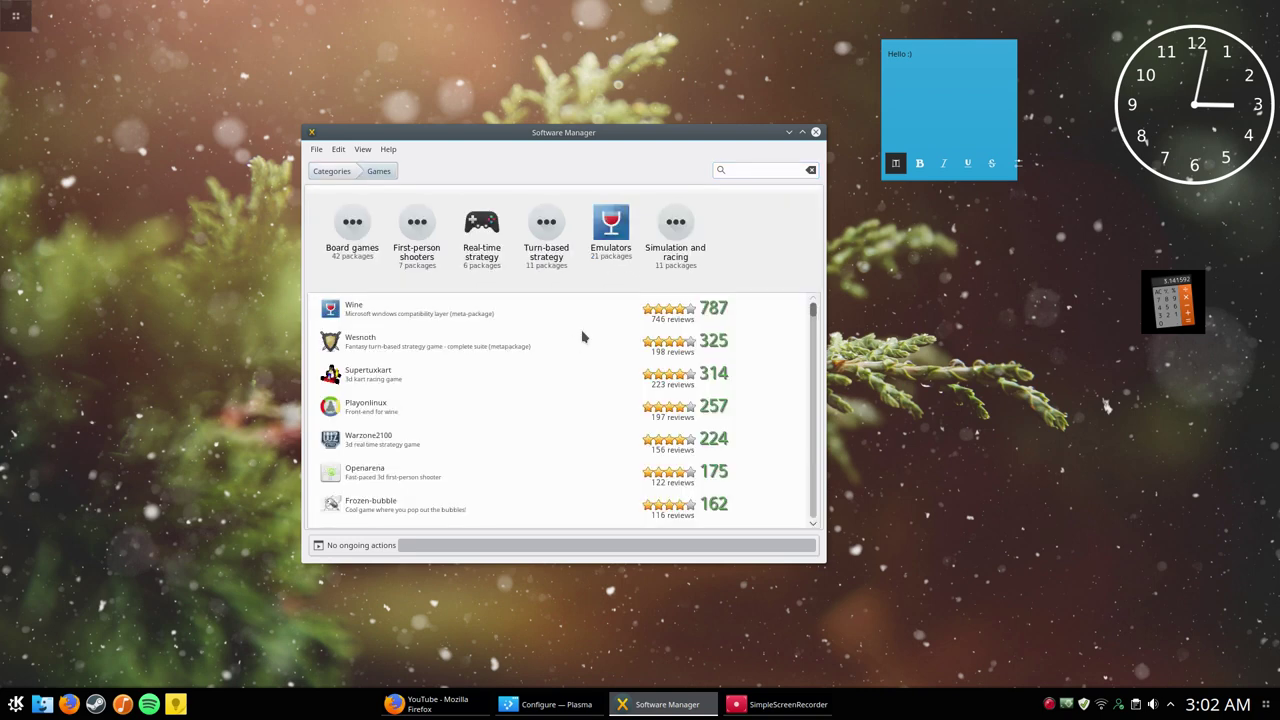
pyautogui.scroll(-4, 374, 489)
pyautogui.scroll(2, 375, 487)
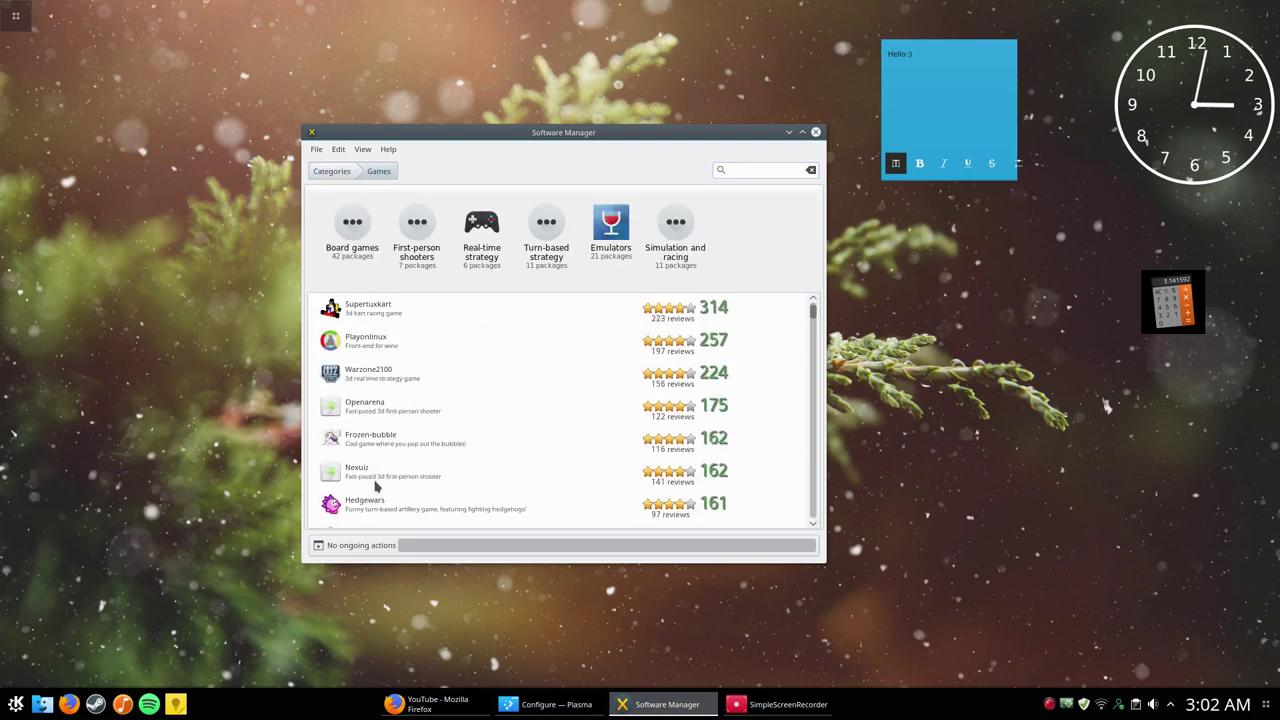
pyautogui.scroll(-4, 376, 486)
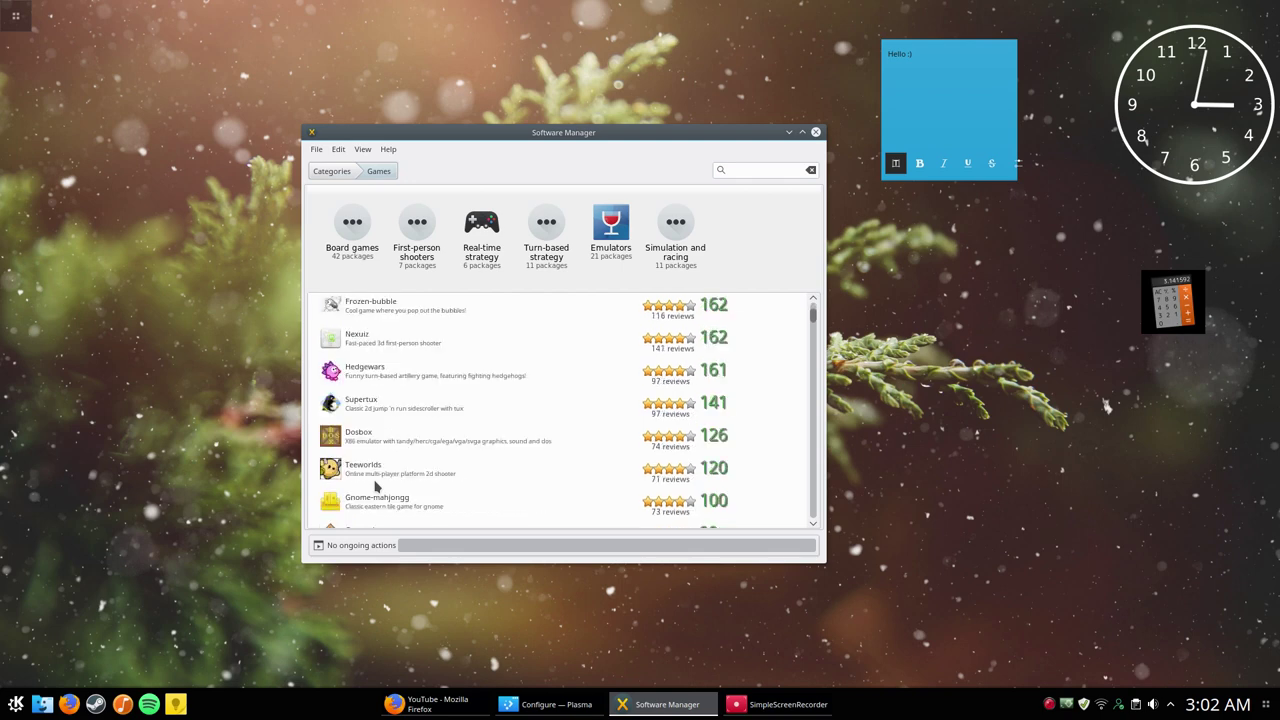
pyautogui.scroll(-4, 379, 483)
pyautogui.scroll(-1, 379, 483)
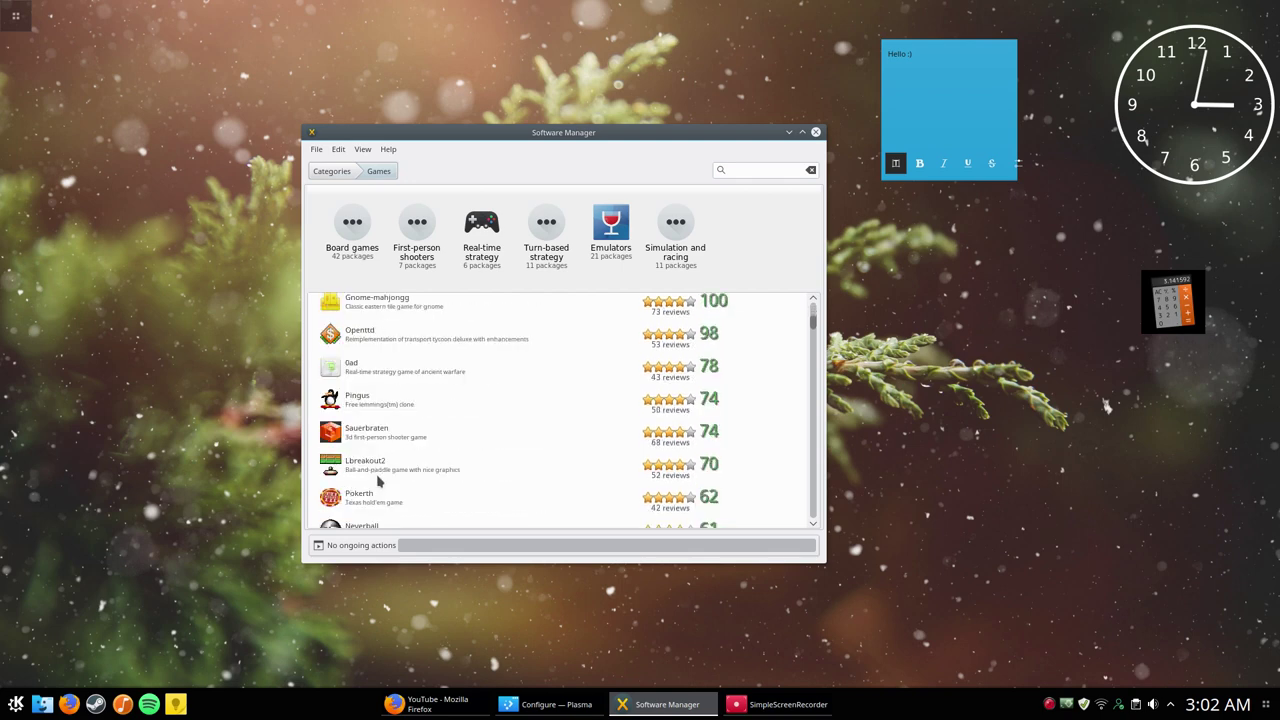
pyautogui.scroll(-2, 362, 467)
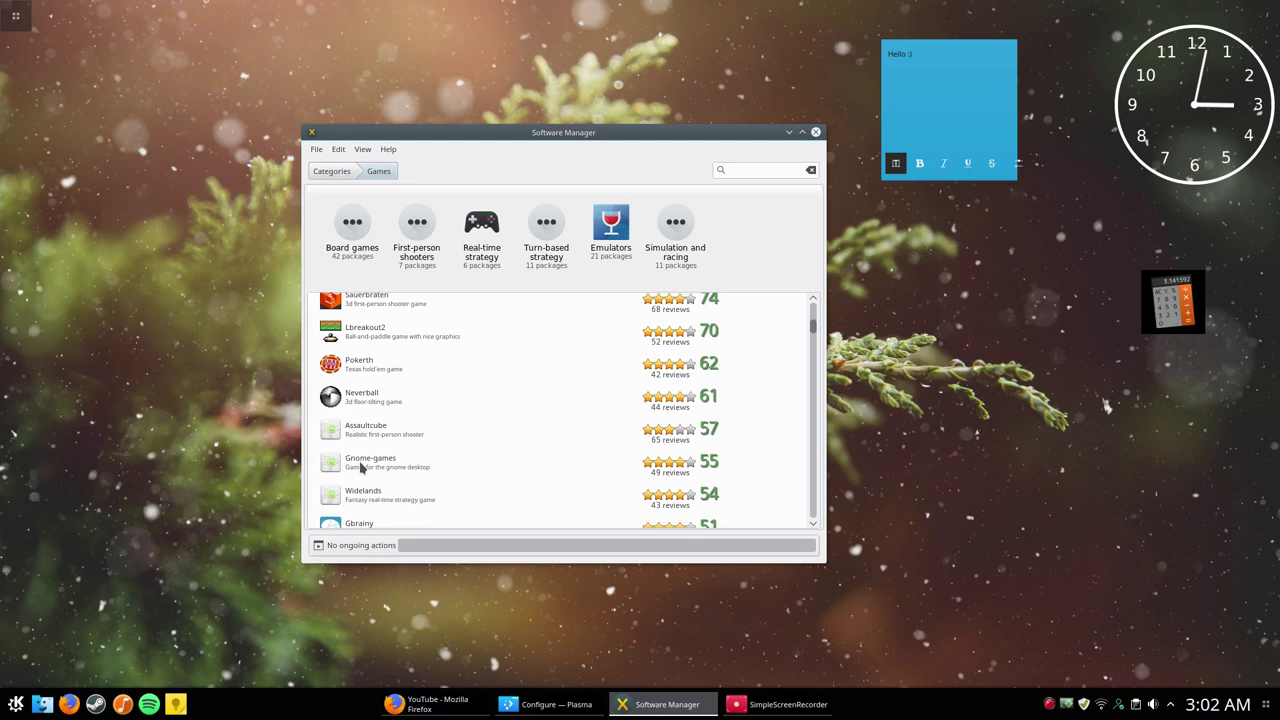
pyautogui.scroll(8, 362, 467)
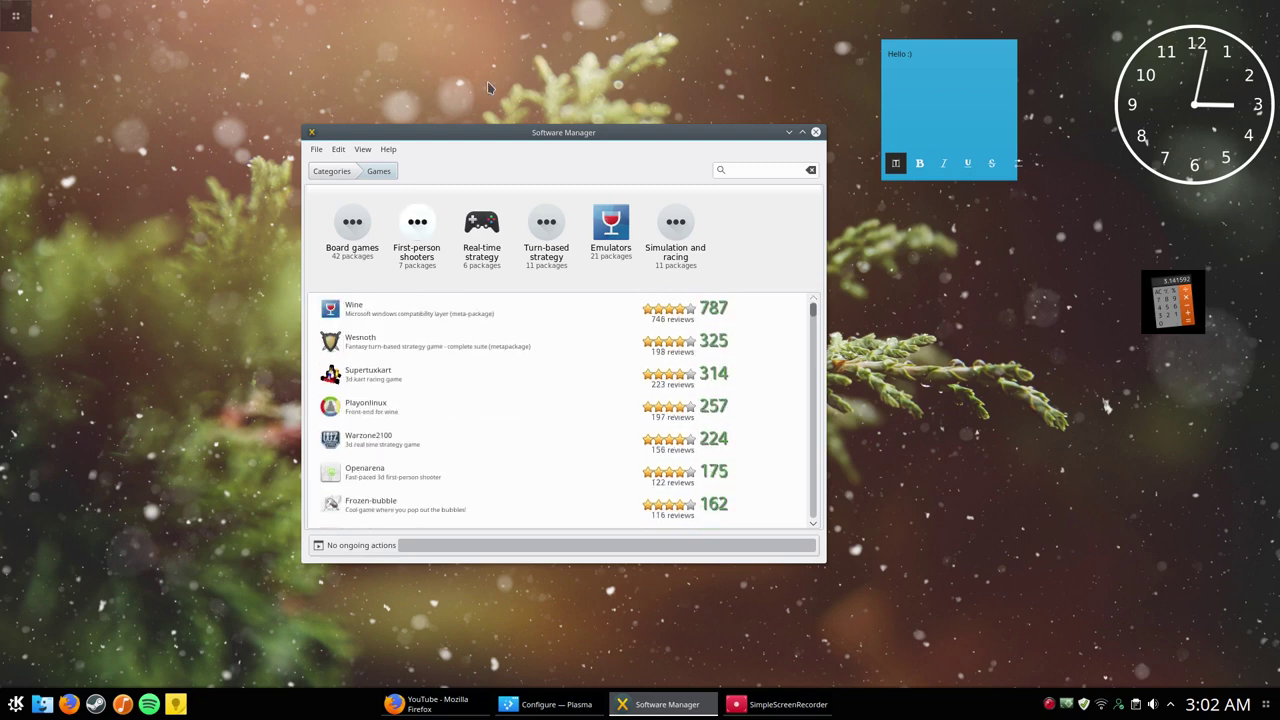
# Return to the Software Manager's category overview and close the window
pyautogui.click(334, 174)
pyautogui.moveTo(620, 150); pyautogui.dragTo(620, 137)
pyautogui.click(815, 121)
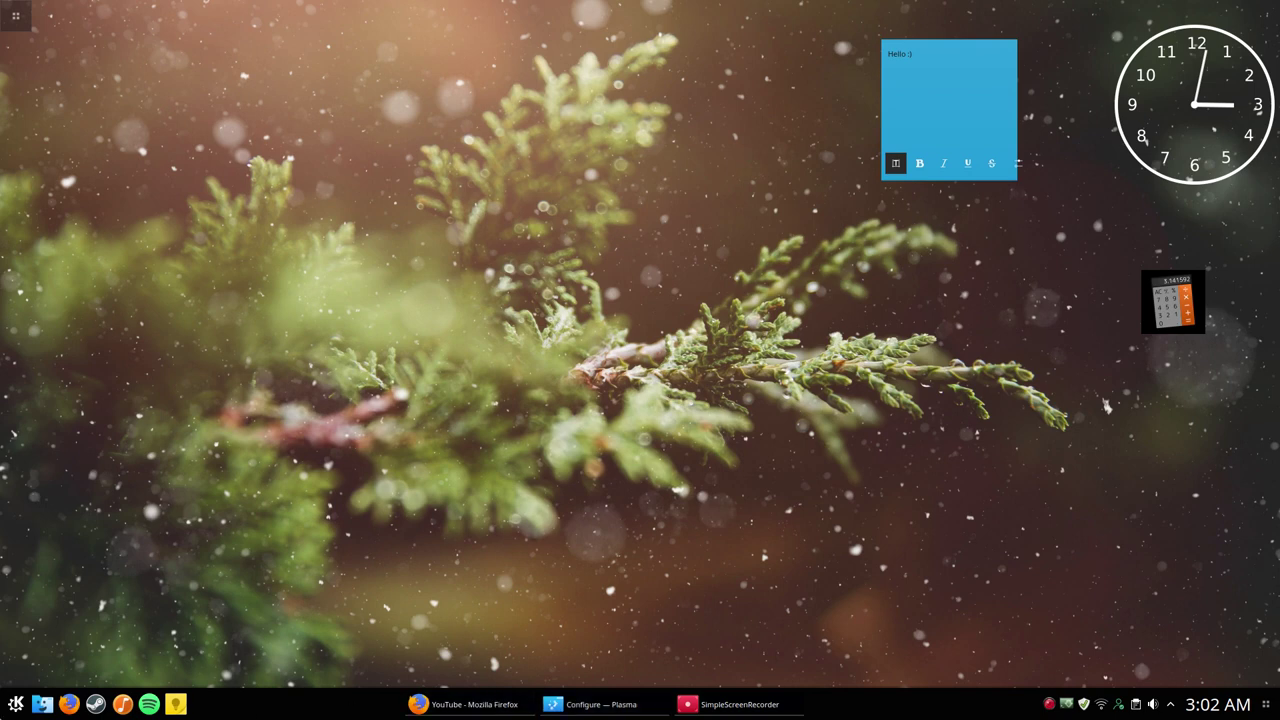
# Look through the Application Launcher's Applications, Computer, History and Leave sections, and dismiss the launcher
pyautogui.click(16, 704)
pyautogui.click(88, 658)
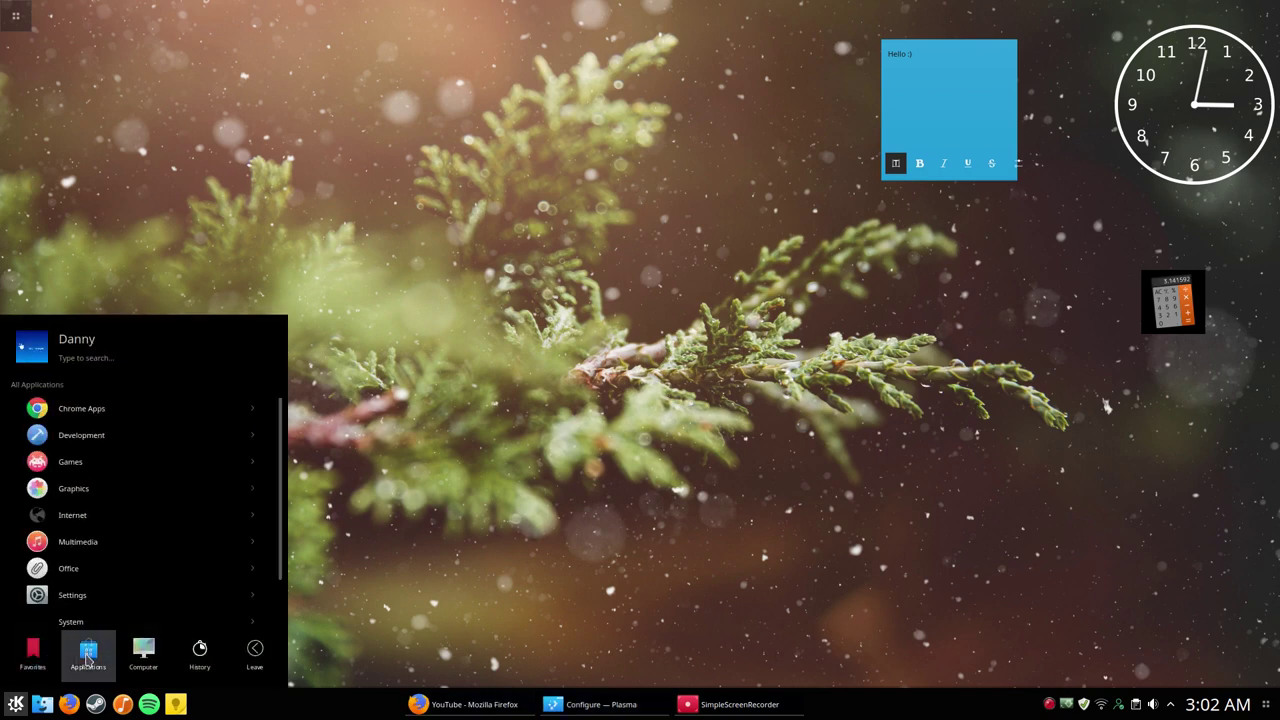
pyautogui.moveTo(160, 662)
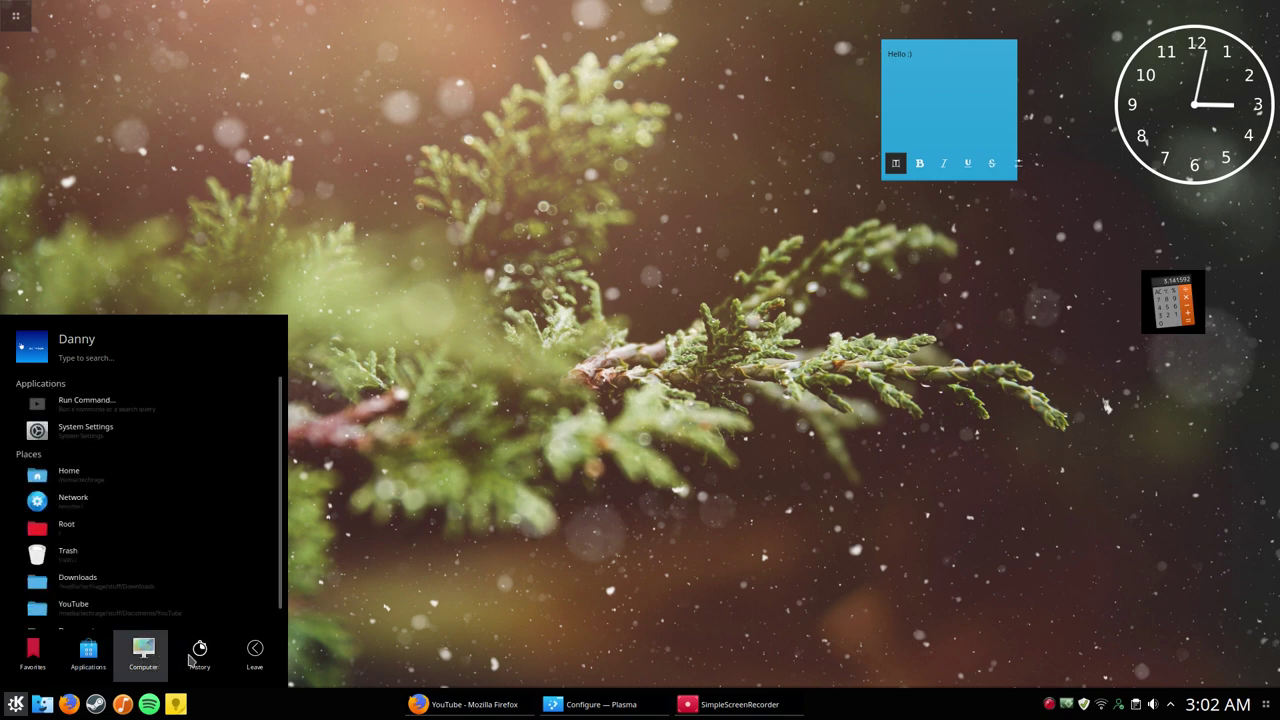
pyautogui.moveTo(236, 665)
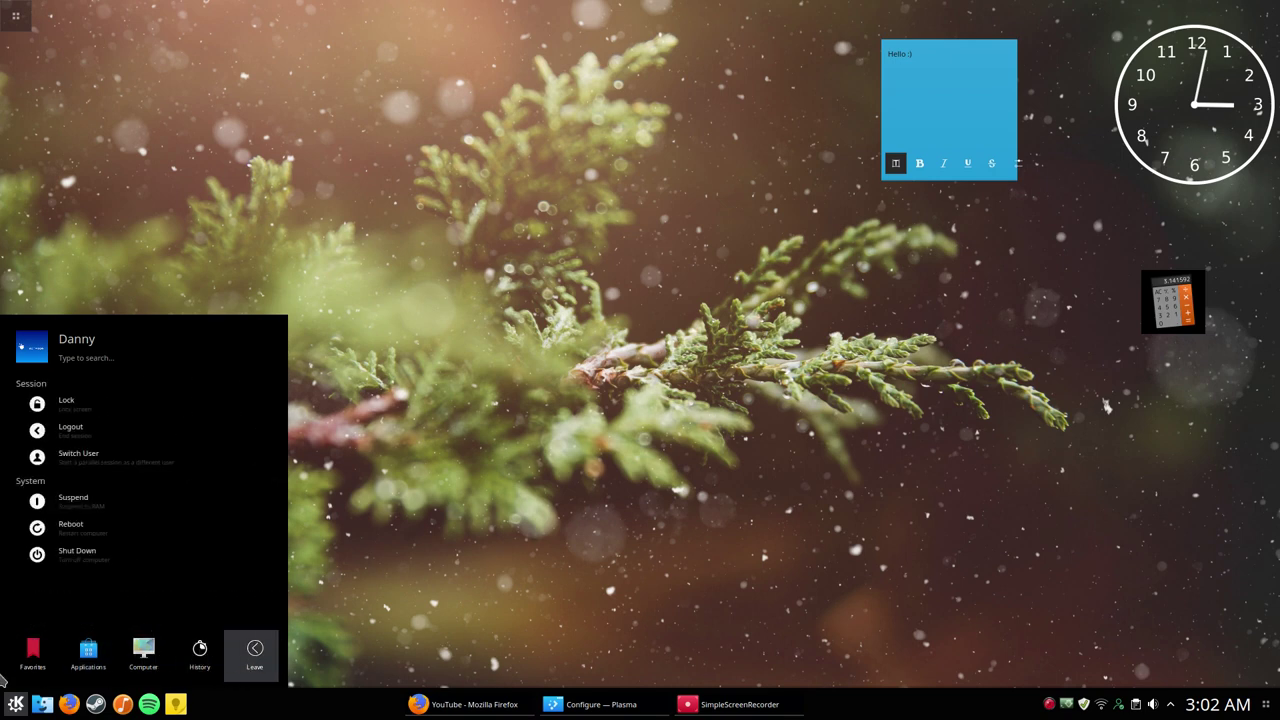
pyautogui.click(402, 490)
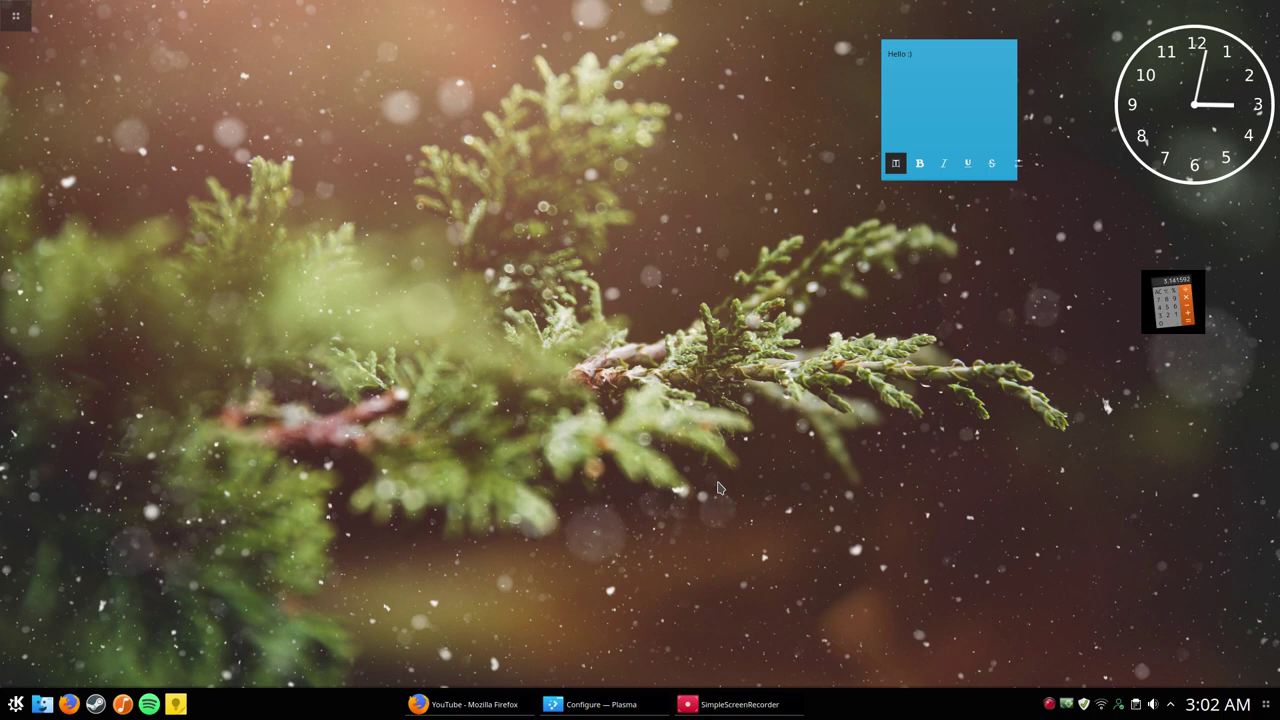
pyautogui.rightClick(852, 528)
pyautogui.click(778, 498)
pyautogui.rightClick(670, 313)
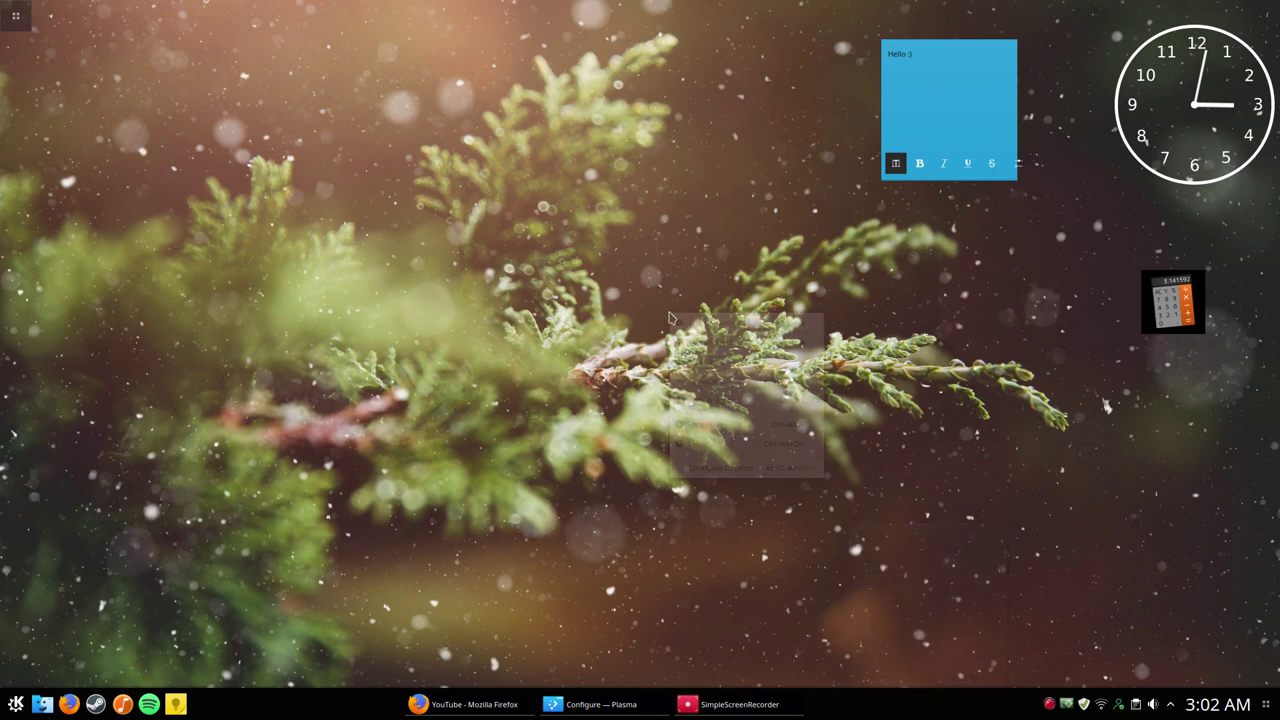
pyautogui.click(663, 288)
pyautogui.rightClick(664, 286)
pyautogui.click(652, 288)
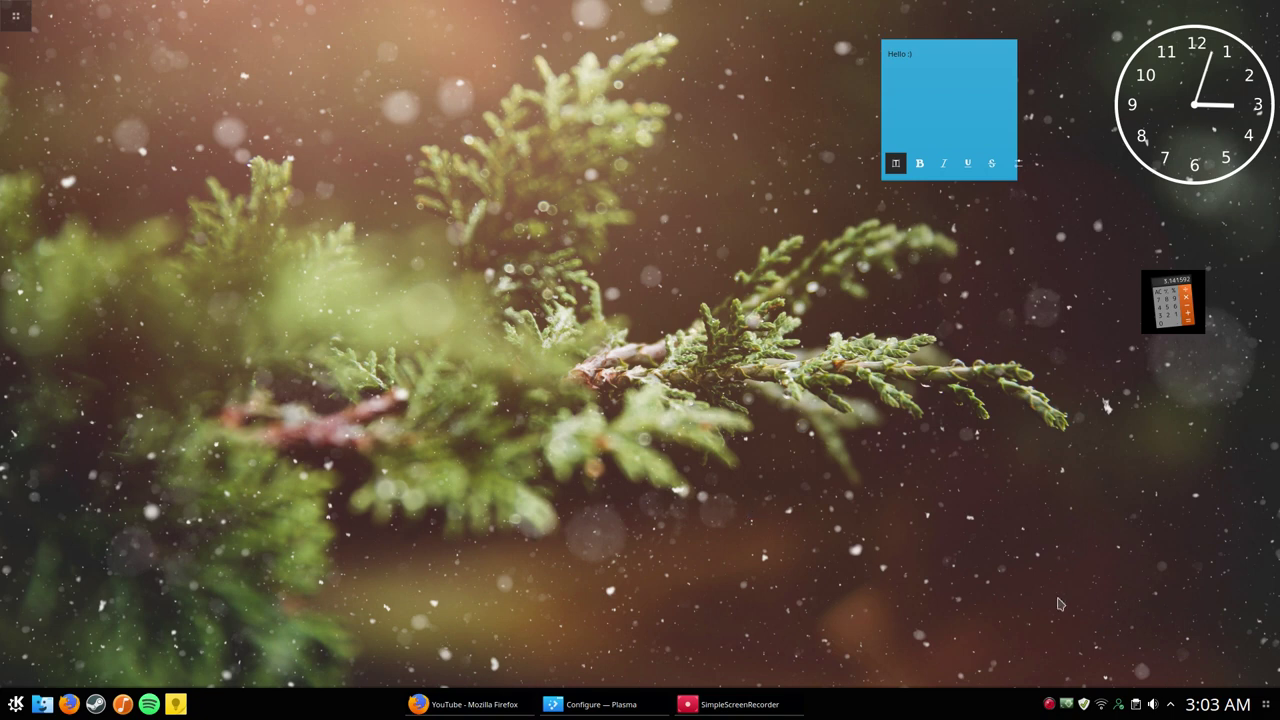
# View the Instant Messaging widget's contact popup and its keyboard shortcut settings, and close the settings window
pyautogui.click(1119, 707)
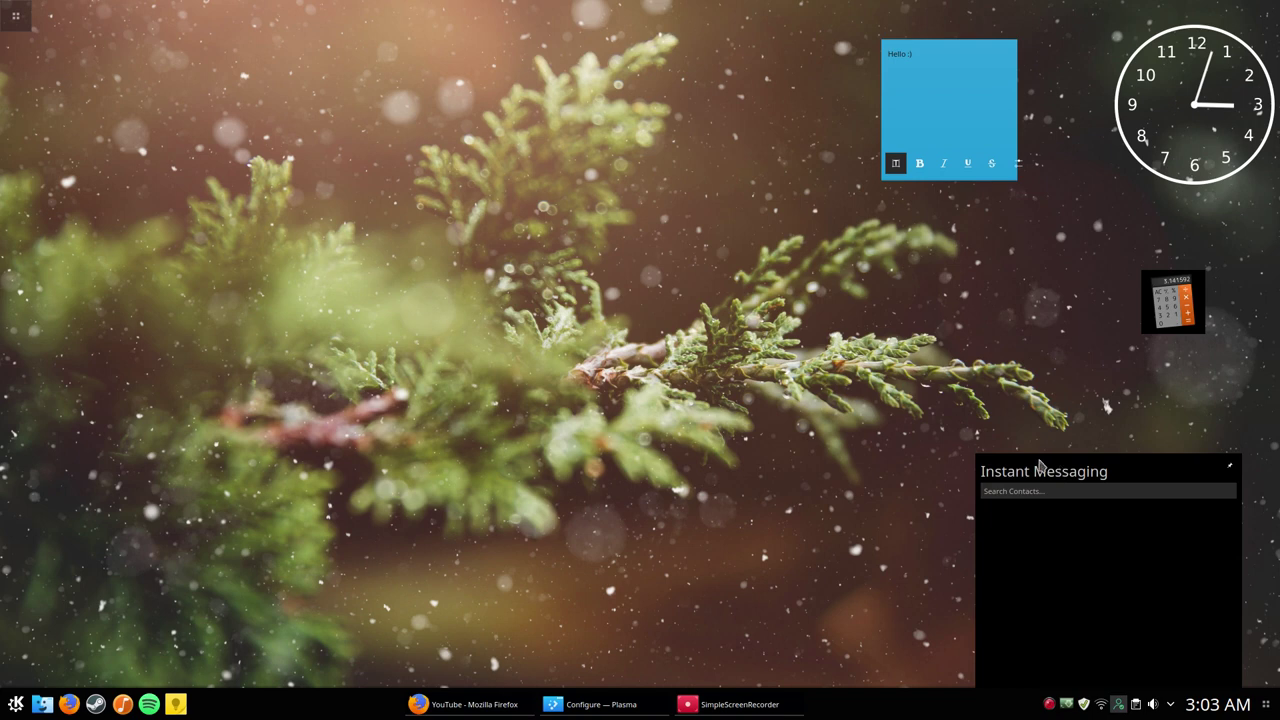
pyautogui.rightClick(1119, 705)
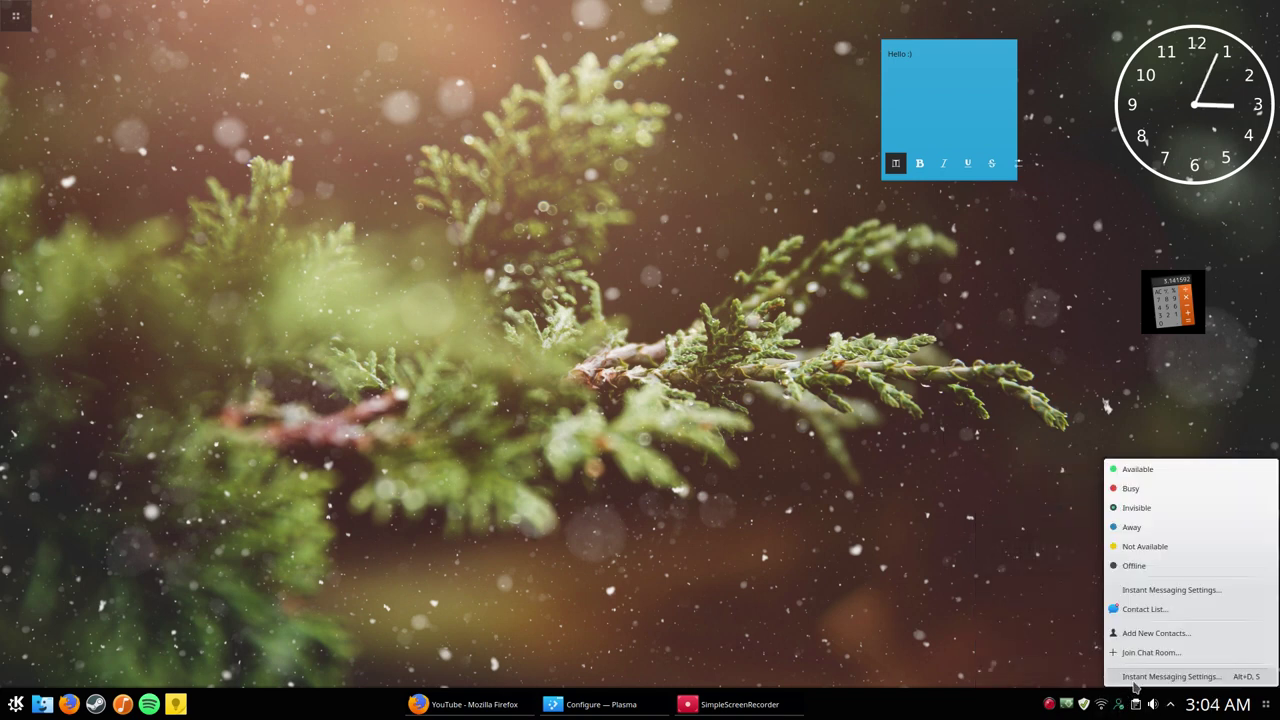
pyautogui.click(1148, 677)
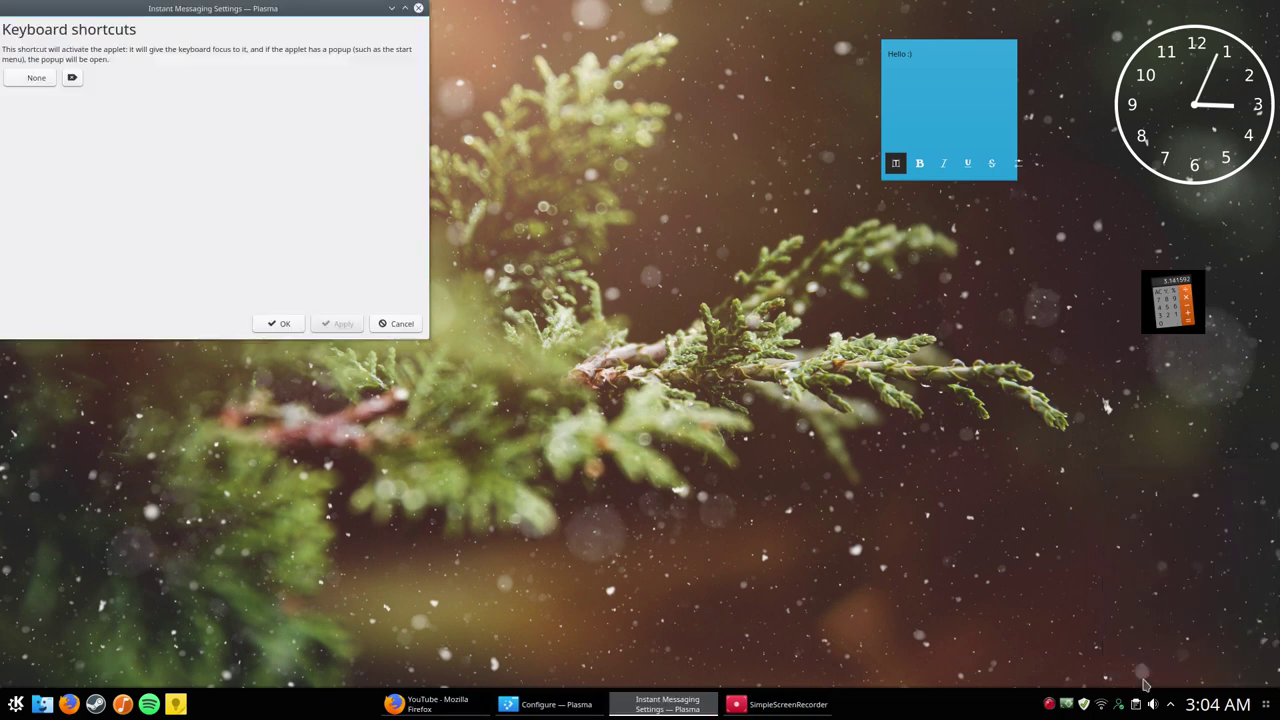
pyautogui.click(418, 8)
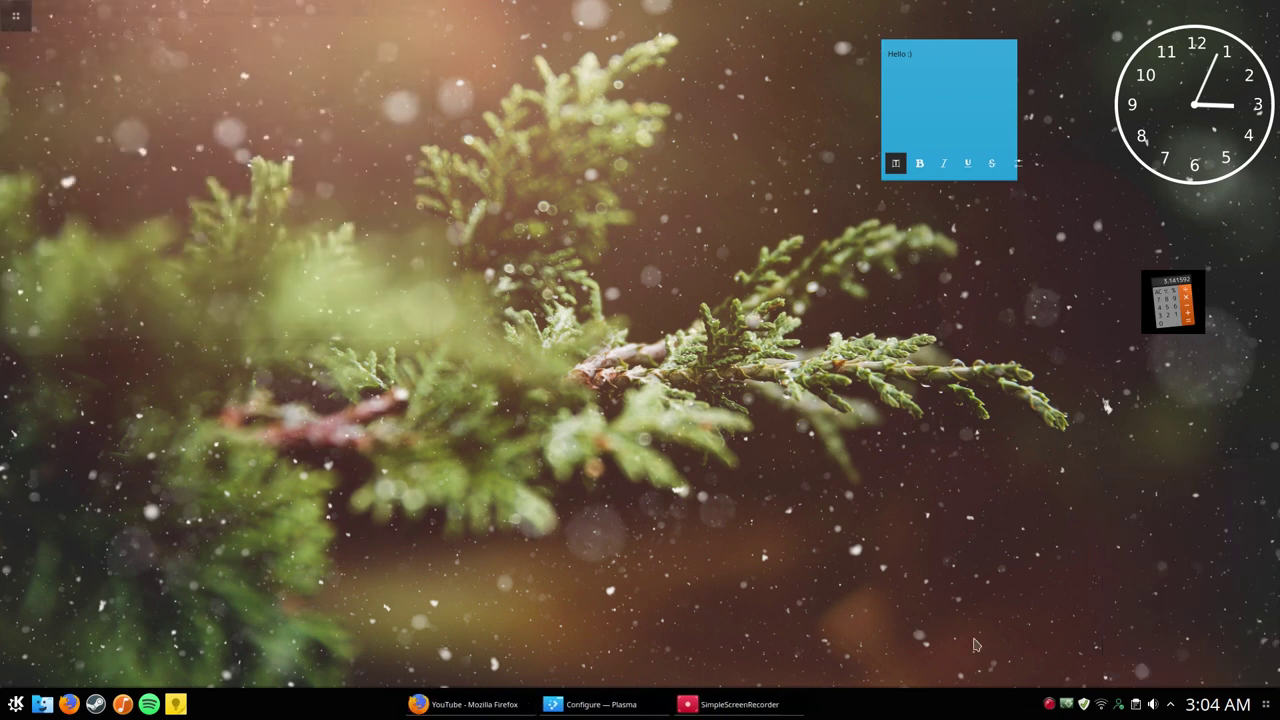
# Open the instant messaging account settings, show the account types available for creation, and enlarge the window to fit them
pyautogui.rightClick(1120, 708)
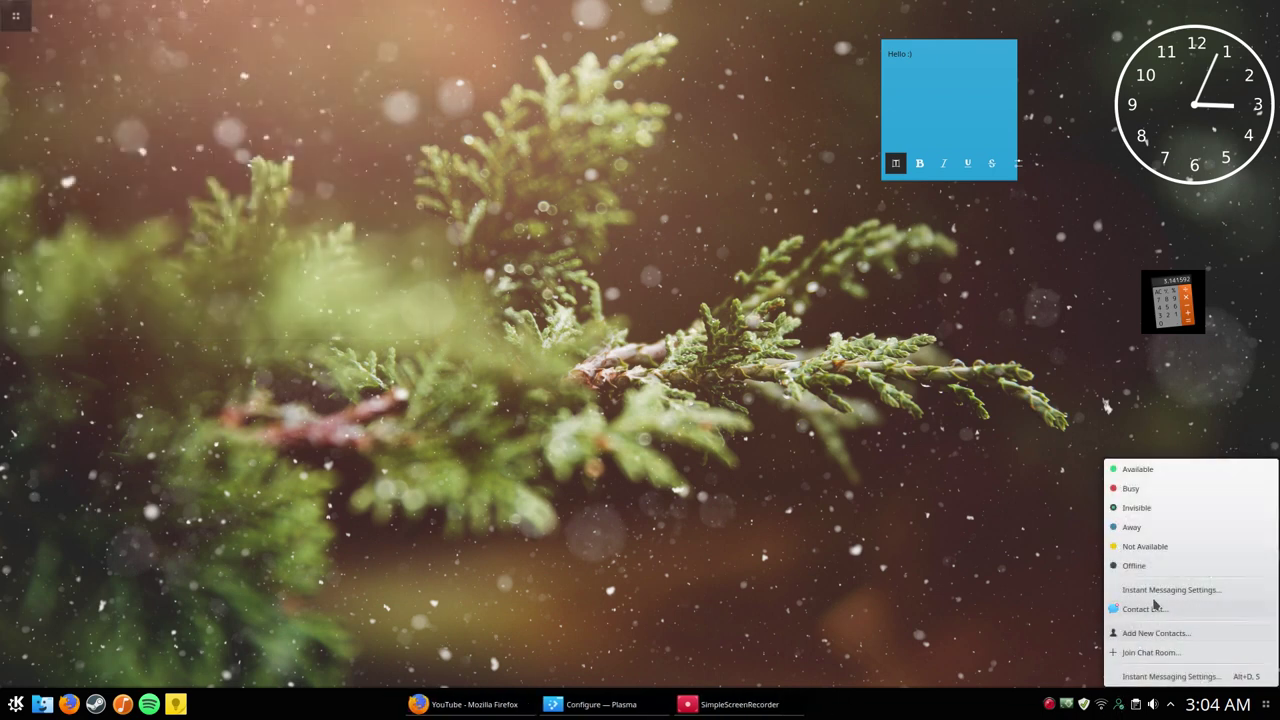
pyautogui.click(1203, 591)
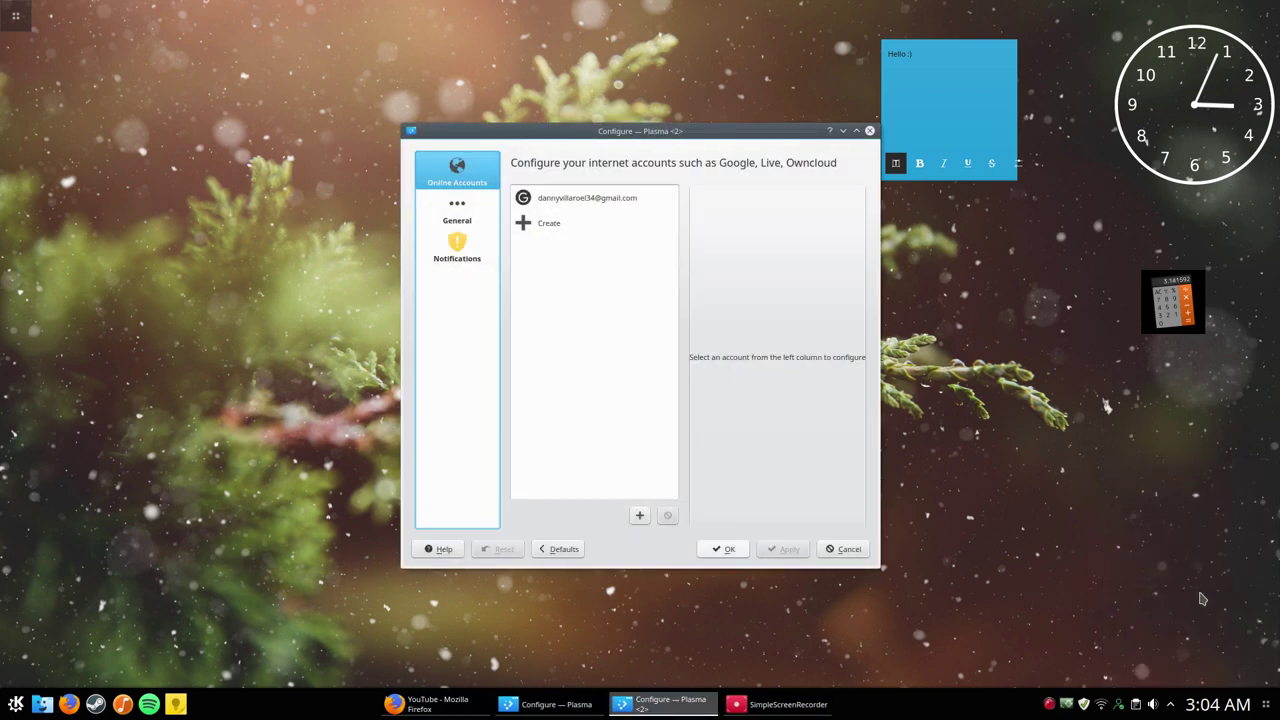
pyautogui.click(548, 357)
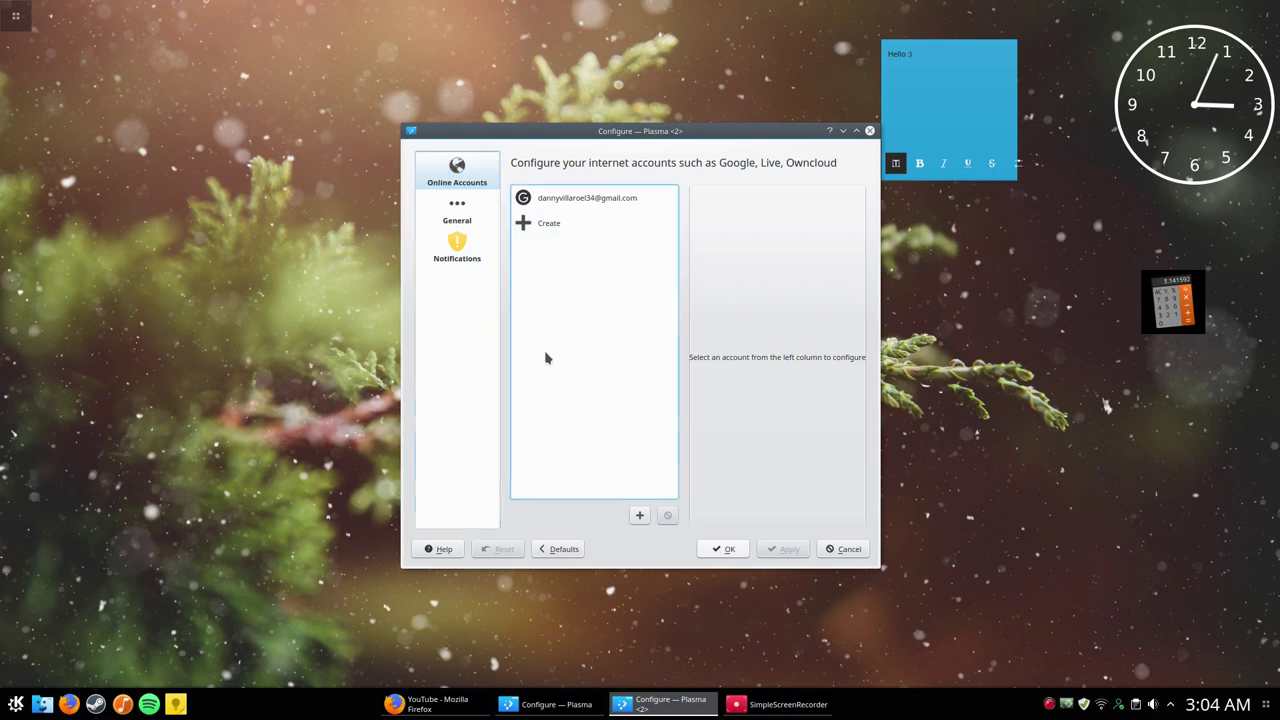
pyautogui.click(560, 232)
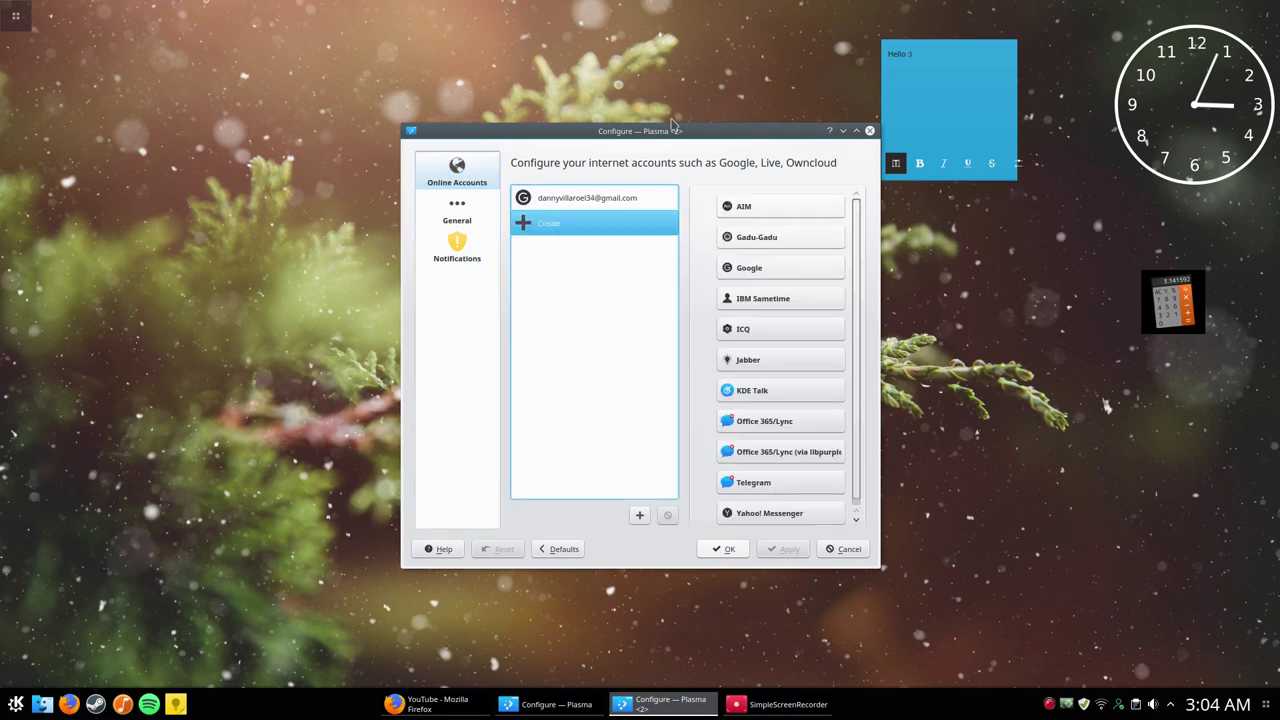
pyautogui.moveTo(680, 130); pyautogui.dragTo(594, 130)
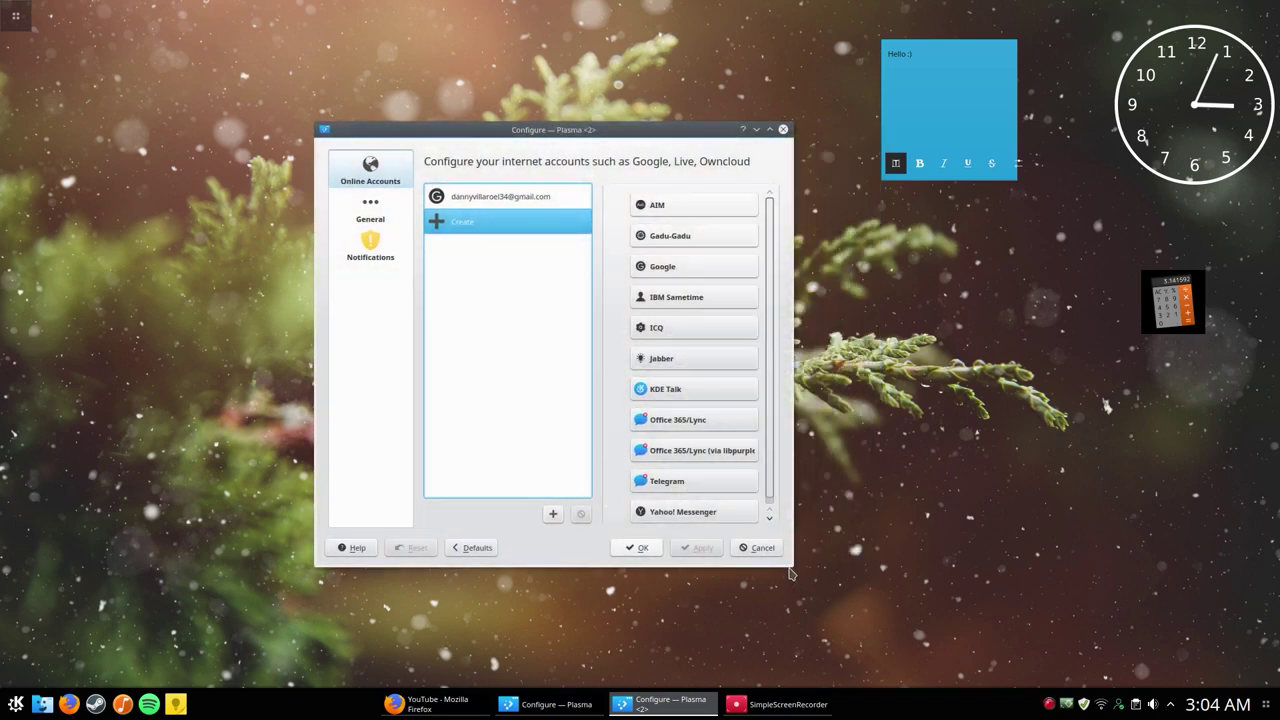
pyautogui.moveTo(793, 567); pyautogui.dragTo(862, 590)
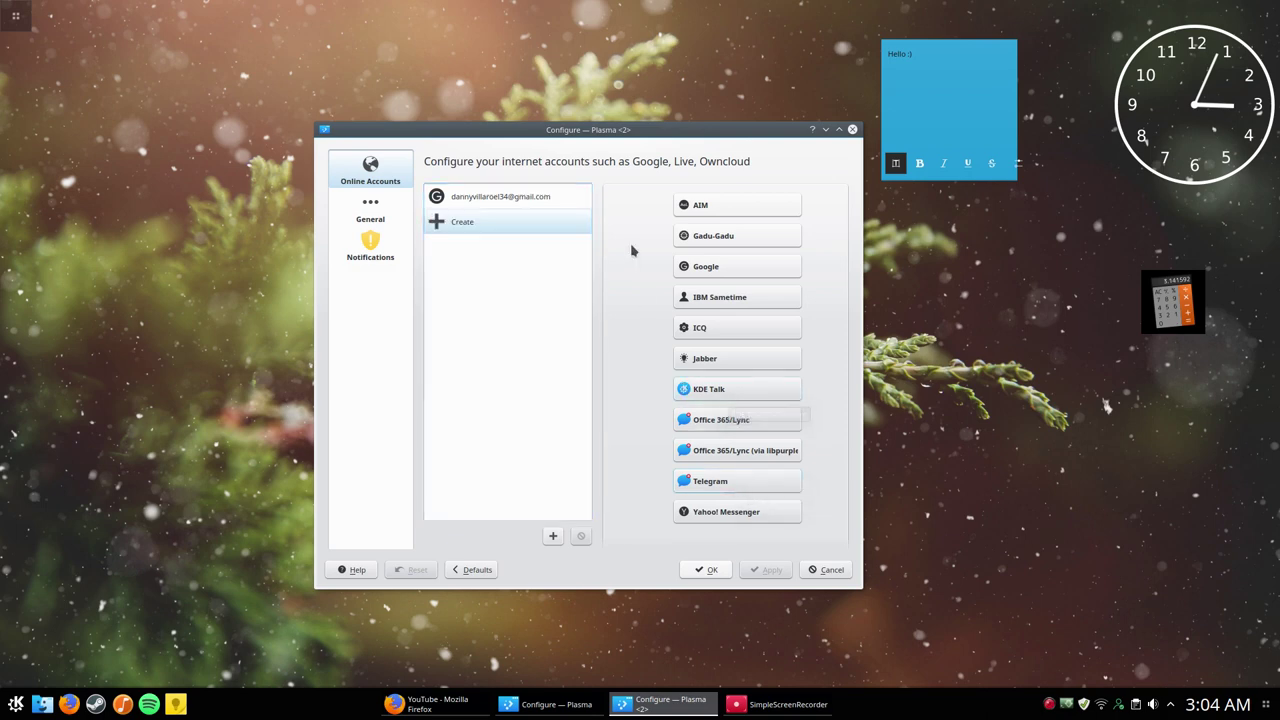
# Show the Instant Messaging contact popup beside the account settings window, and minimise that window
pyautogui.click(1118, 710)
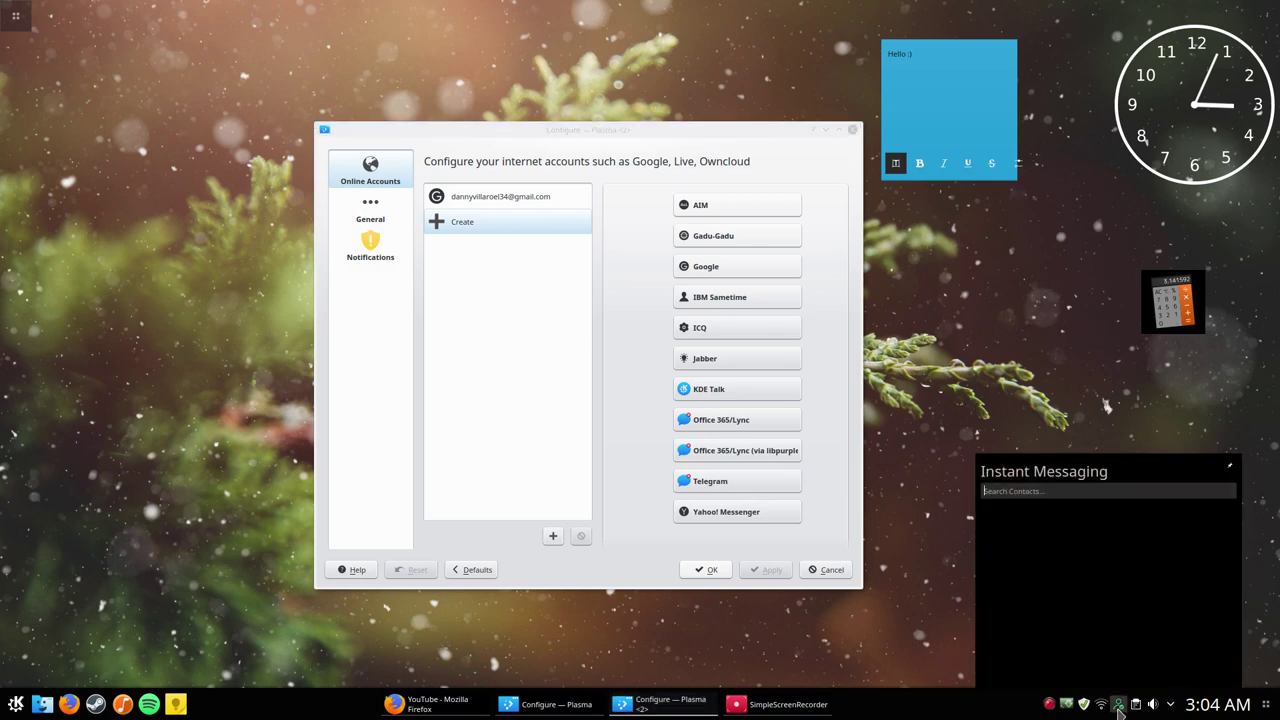
pyautogui.click(645, 365)
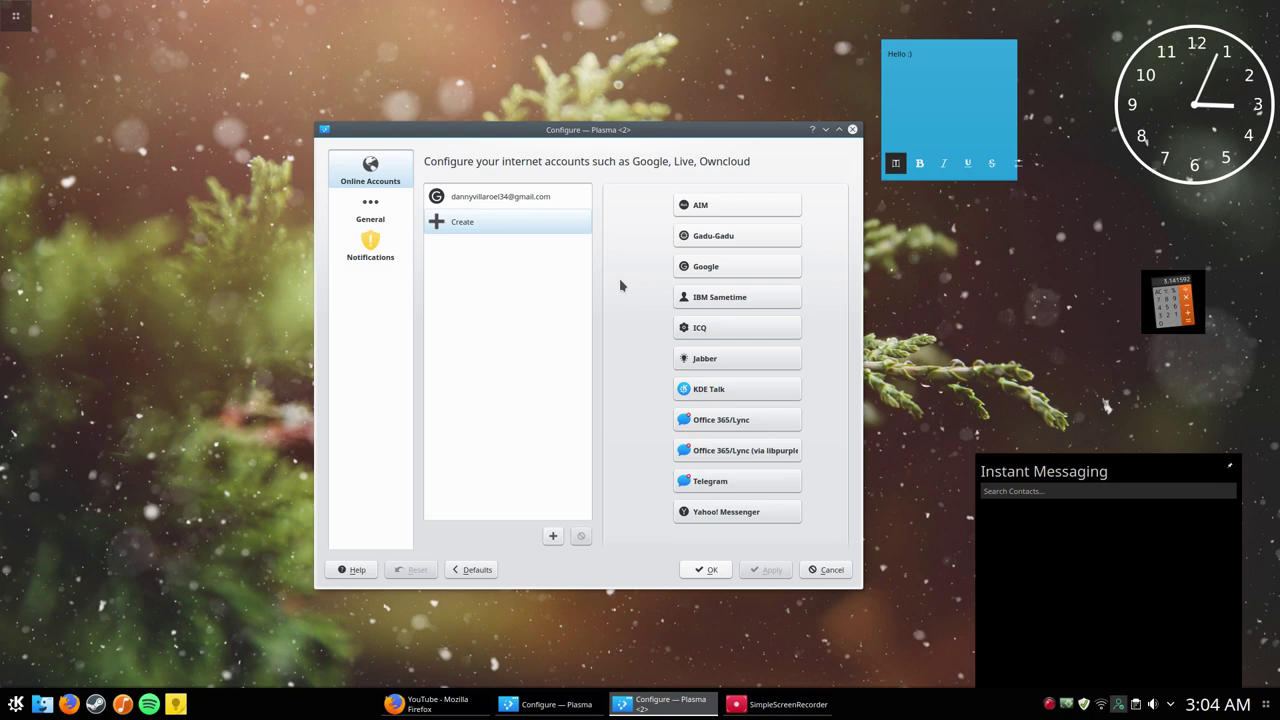
pyautogui.click(1006, 519)
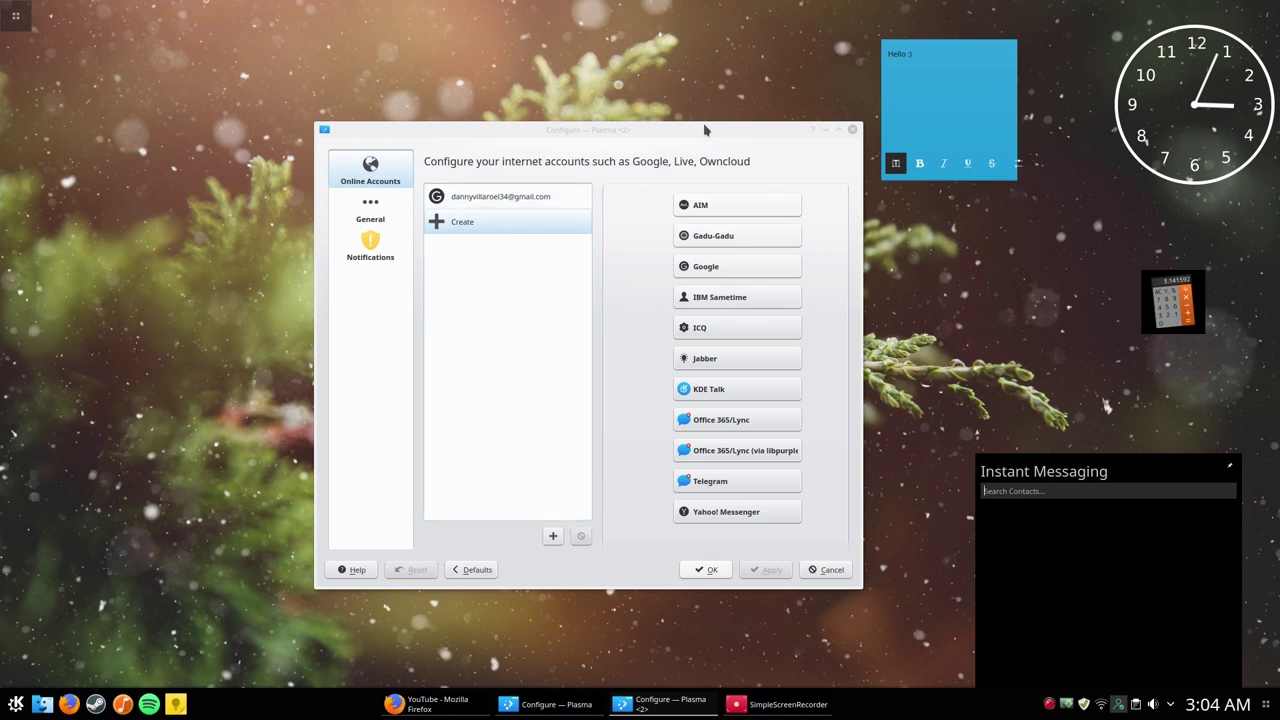
pyautogui.moveTo(735, 129); pyautogui.dragTo(697, 133)
pyautogui.click(1005, 522)
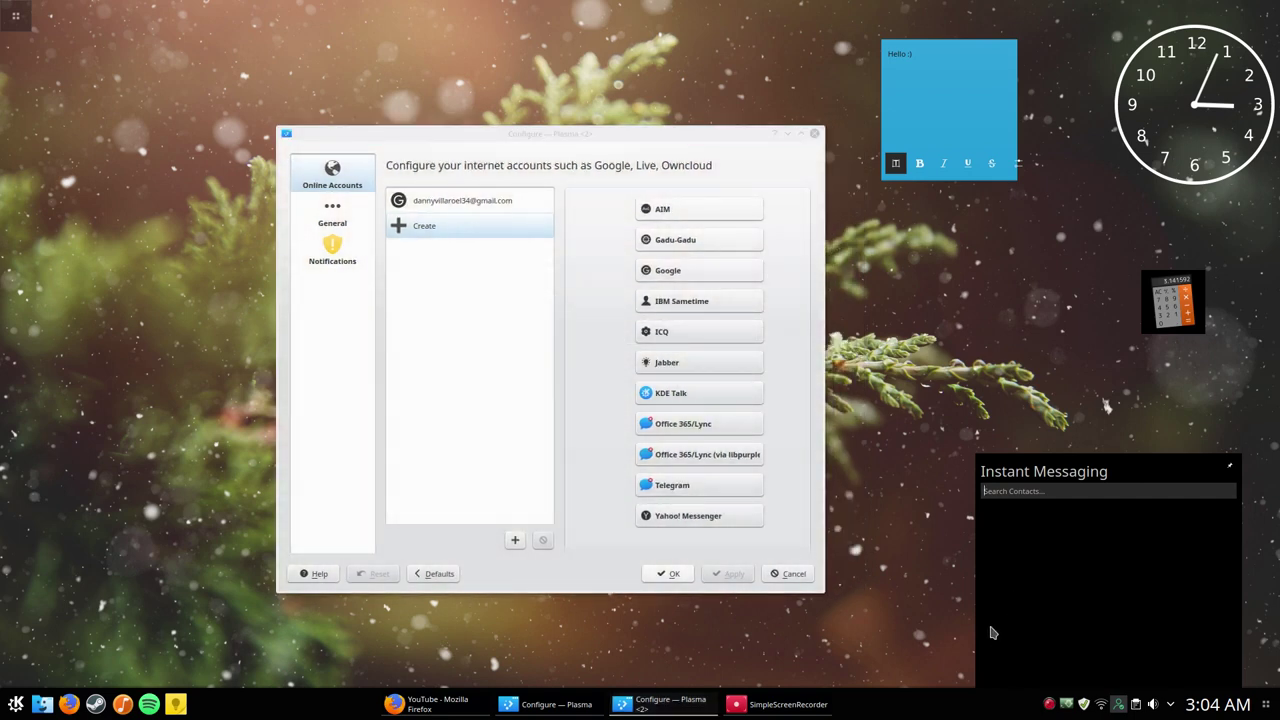
pyautogui.click(787, 133)
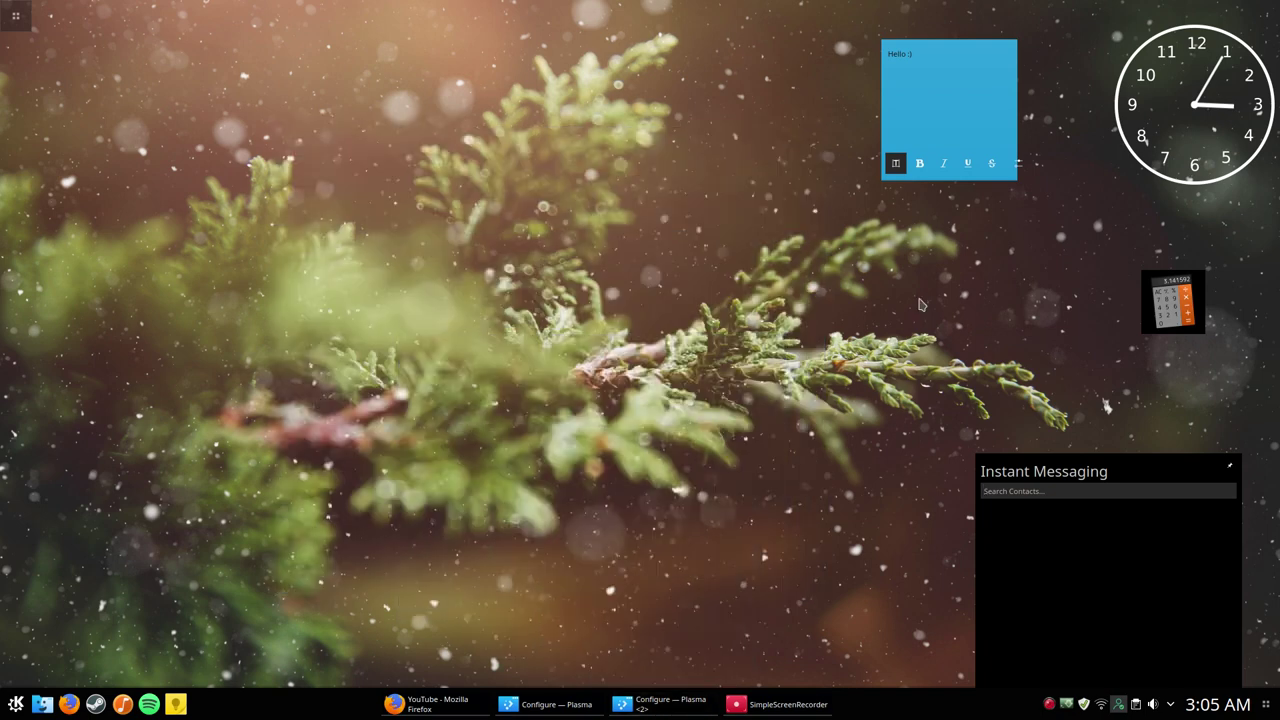
# Search the instant messaging contacts for "f", open a chat with the matching contact and bring its window towards the desktop's centre
pyautogui.click(1026, 493)
pyautogui.write('f')
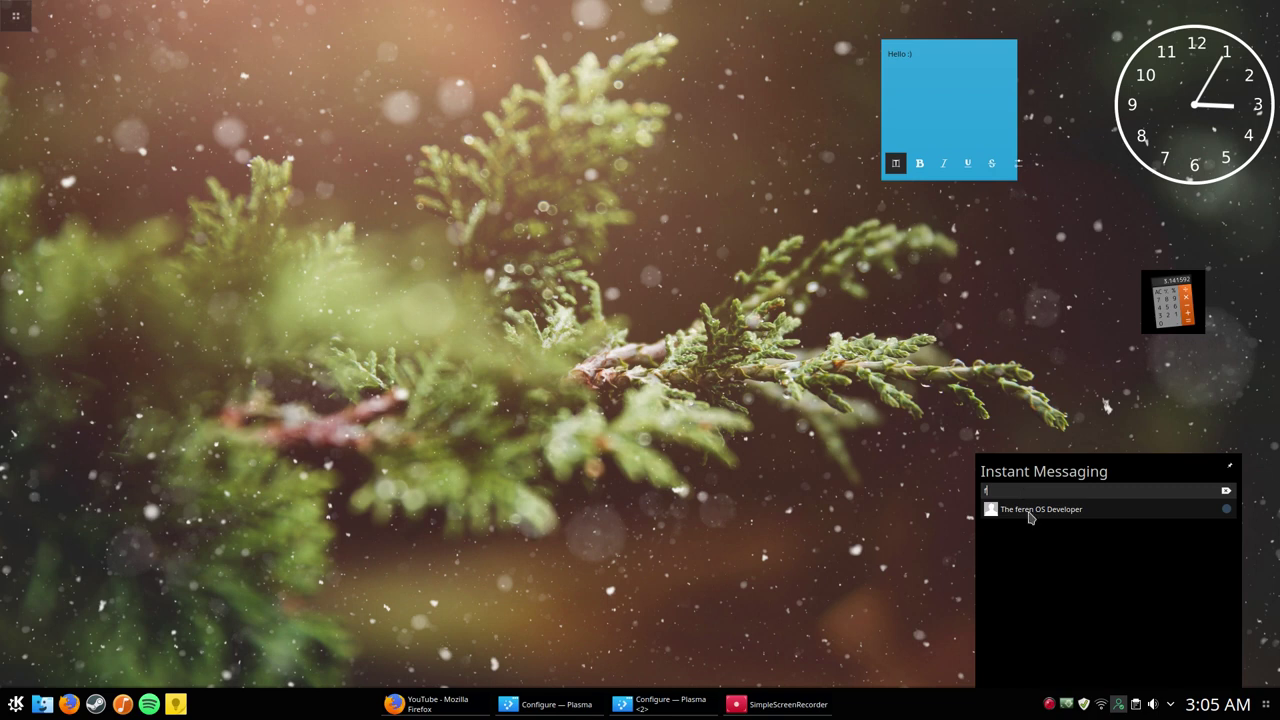
pyautogui.click(1030, 512)
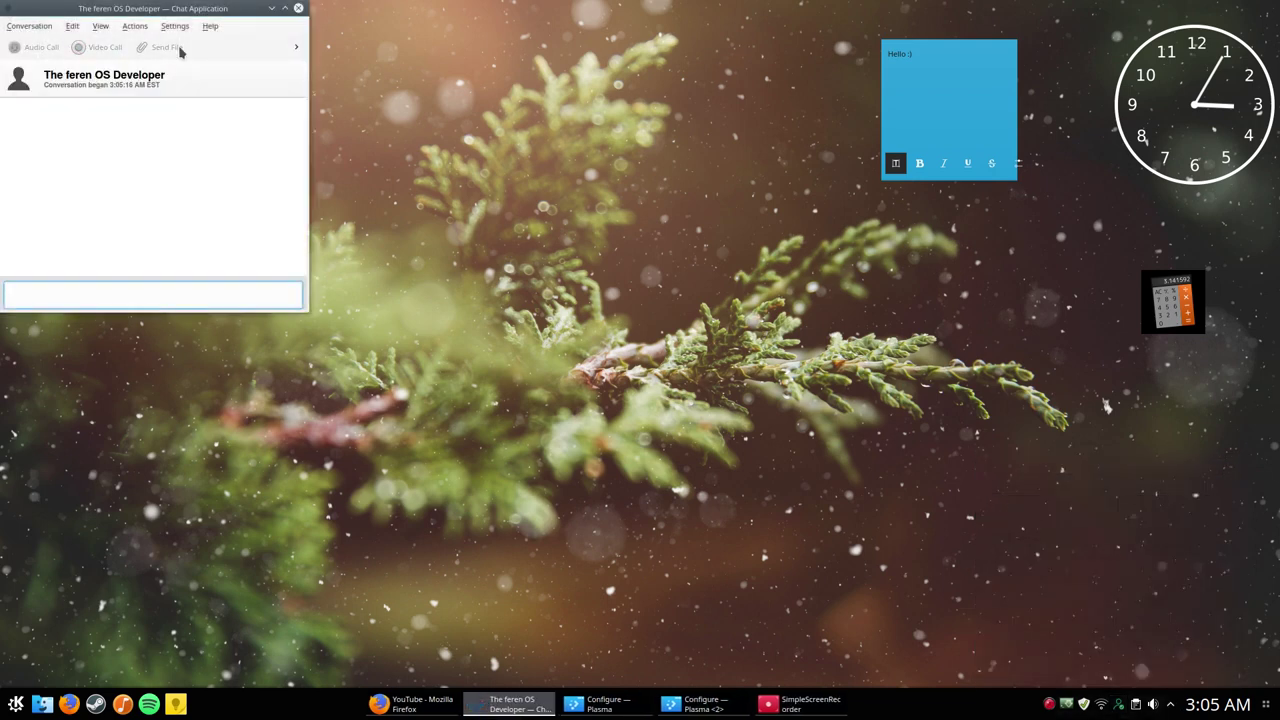
pyautogui.moveTo(128, 12); pyautogui.dragTo(390, 180)
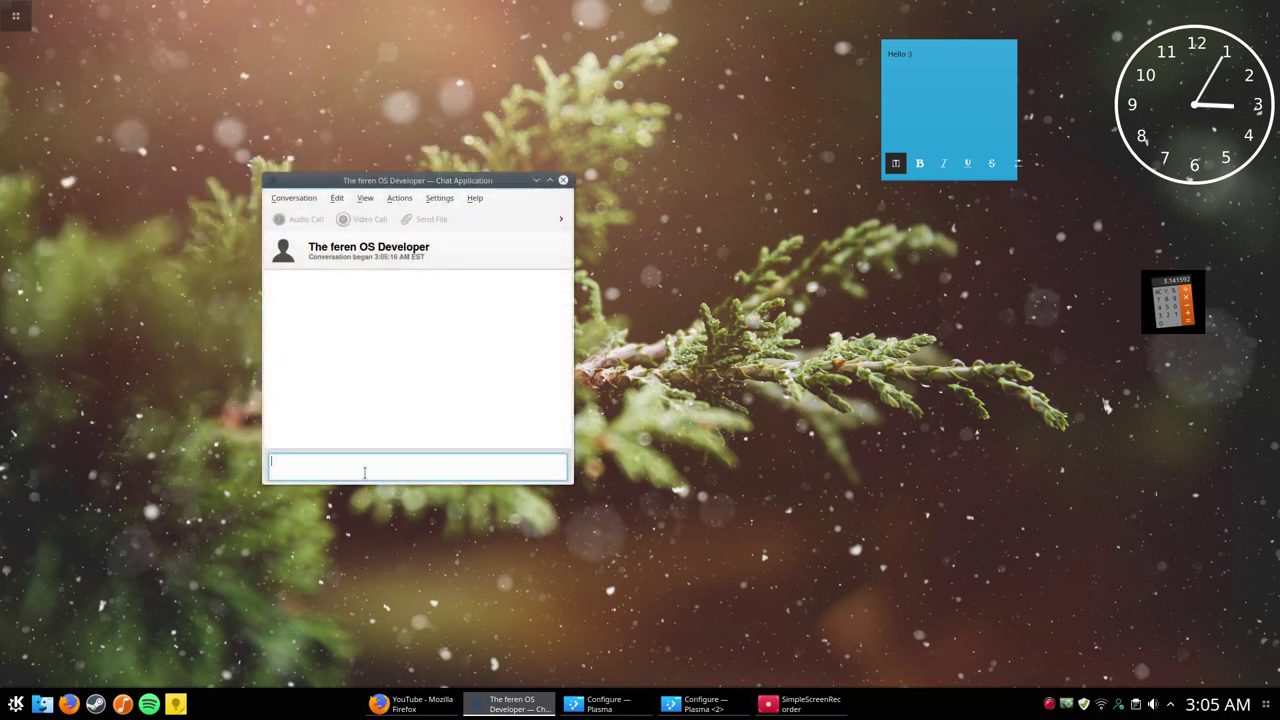
# Enter trial text in the chat's message field, delete it unsent, and close the chat window
pyautogui.write('fgdf g')
pyautogui.moveTo(295, 462); pyautogui.dragTo(250, 458)
pyautogui.press('BackSpace')
pyautogui.click(563, 181)
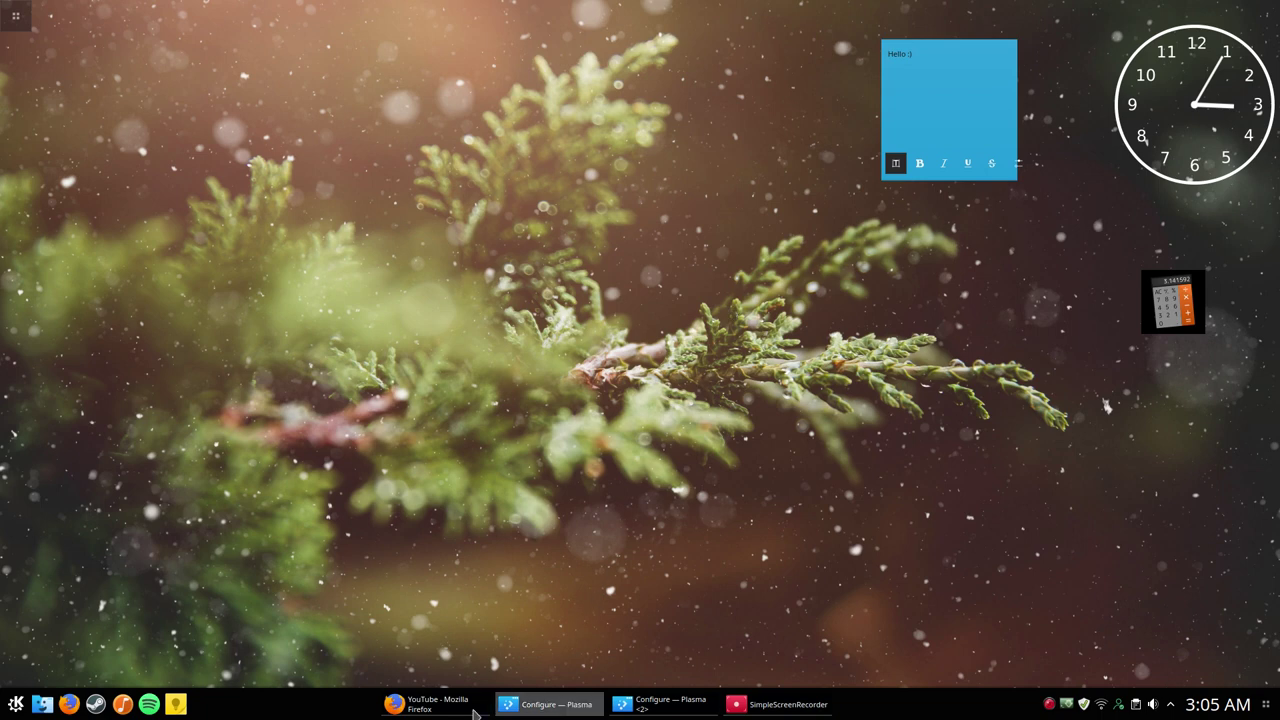
# Open the taskbar panel's settings and look over its height control and the panel spacer beside the pinned launchers
pyautogui.rightClick(311, 710)
pyautogui.moveTo(330, 686)
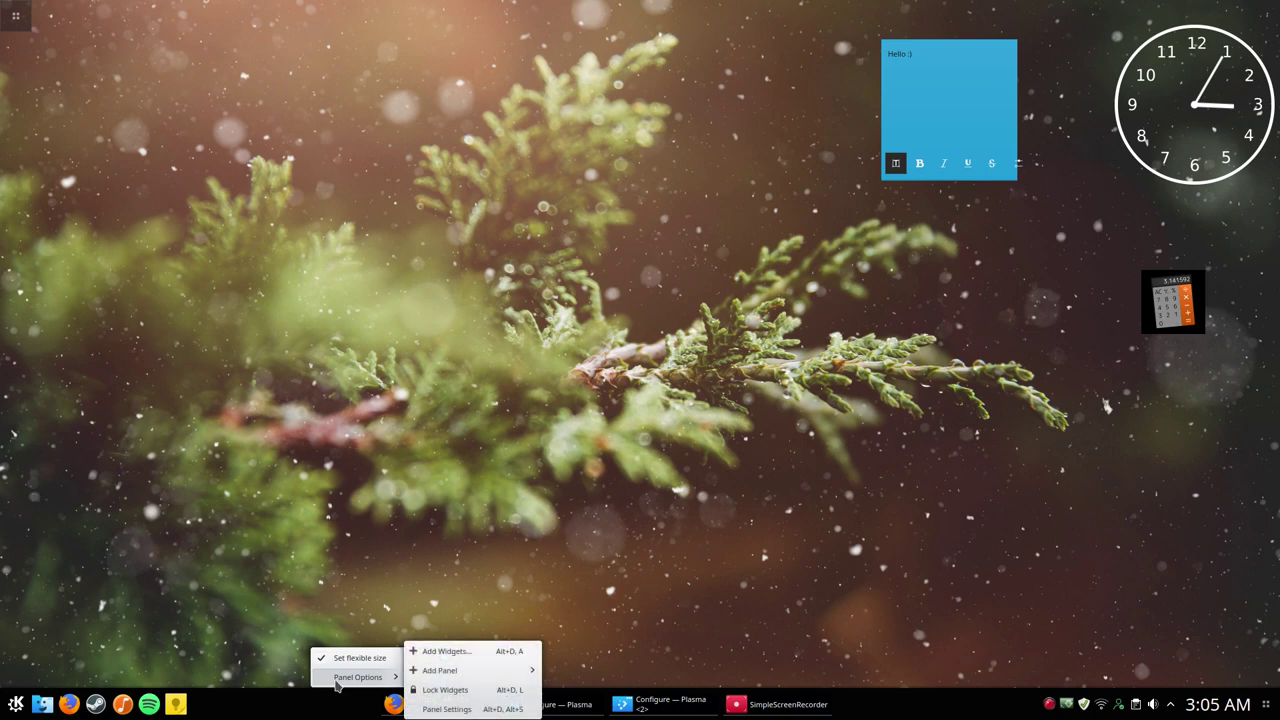
pyautogui.click(444, 709)
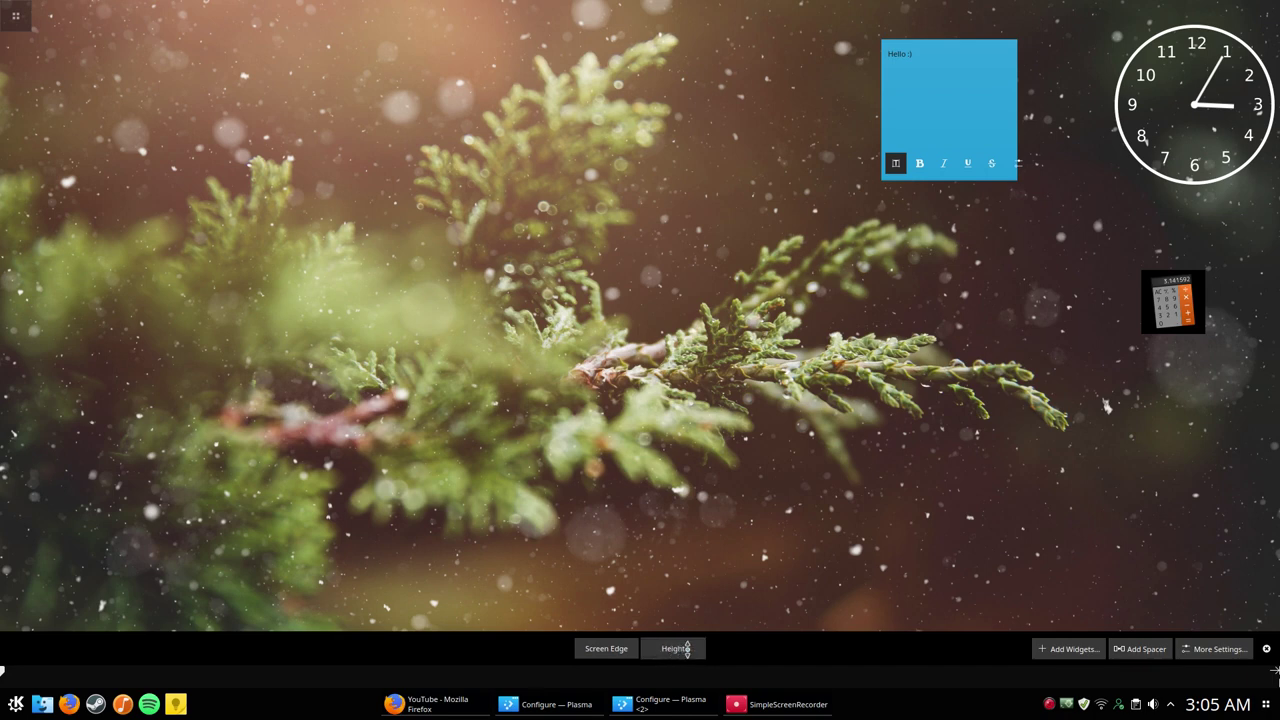
pyautogui.moveTo(686, 648); pyautogui.dragTo(688, 648)
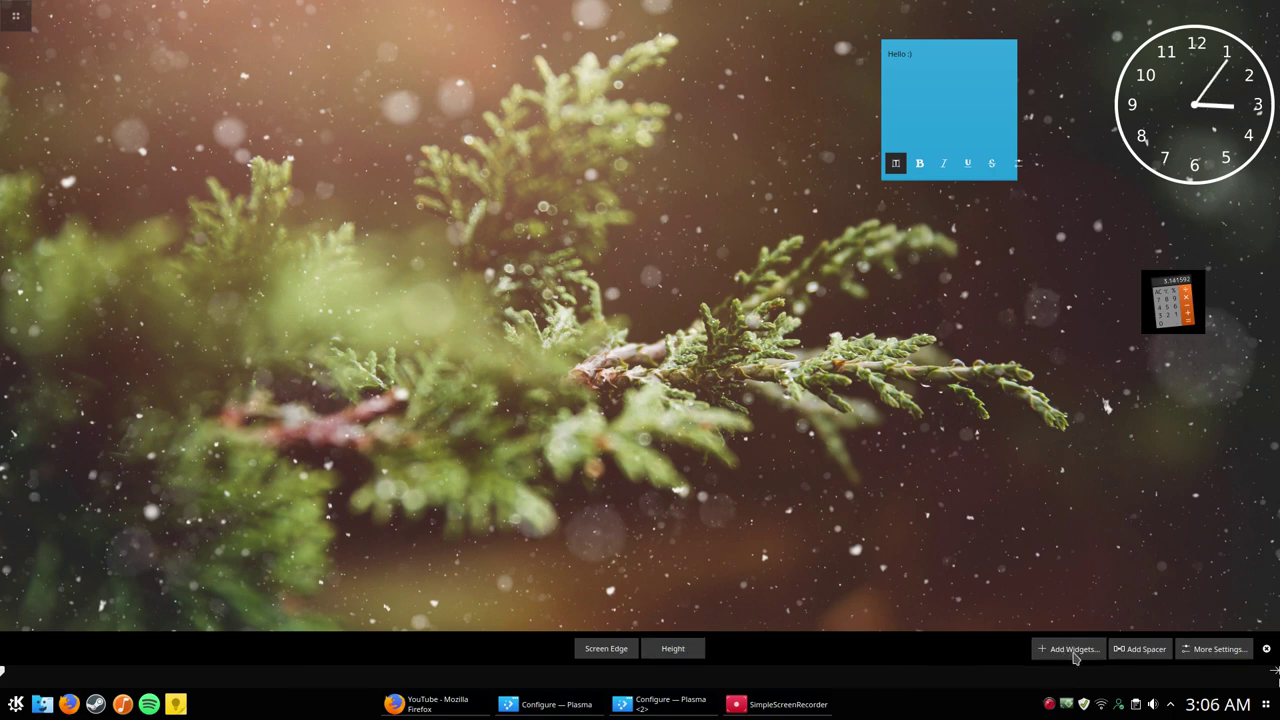
pyautogui.click(1140, 649)
pyautogui.moveTo(920, 712); pyautogui.dragTo(306, 718)
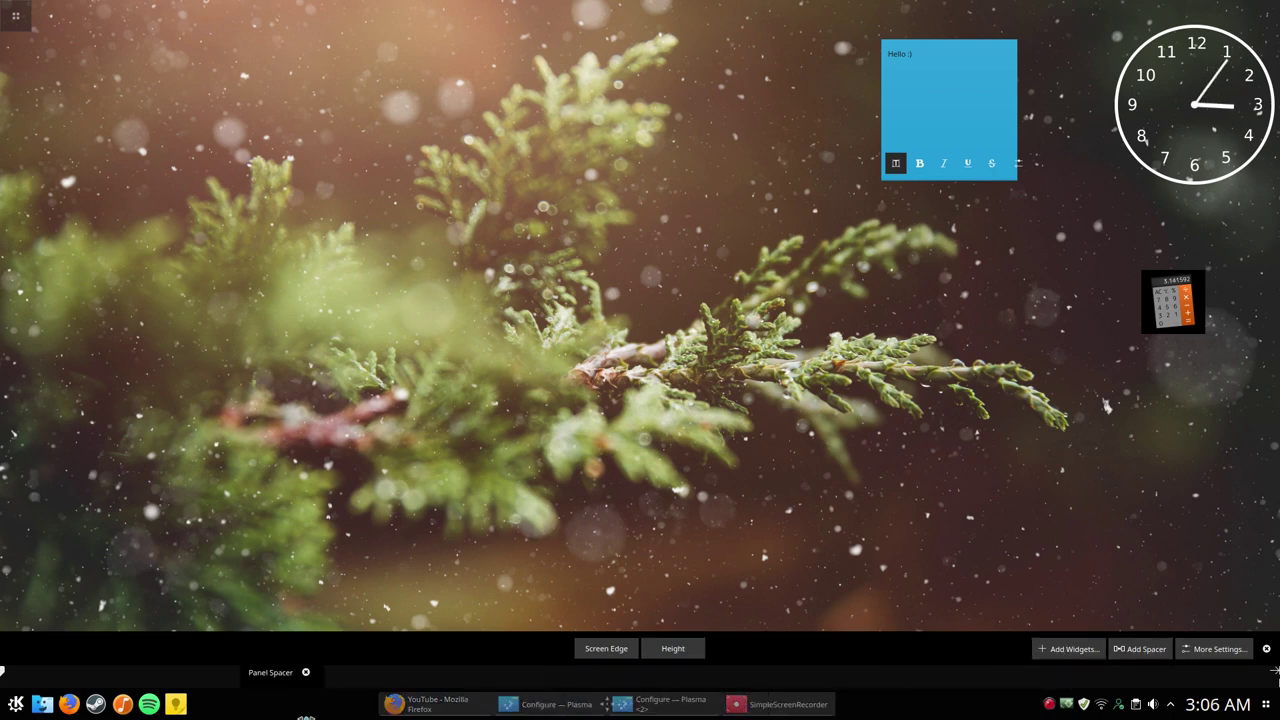
# Set the panel alignment to Center and close the panel settings
pyautogui.click(1206, 651)
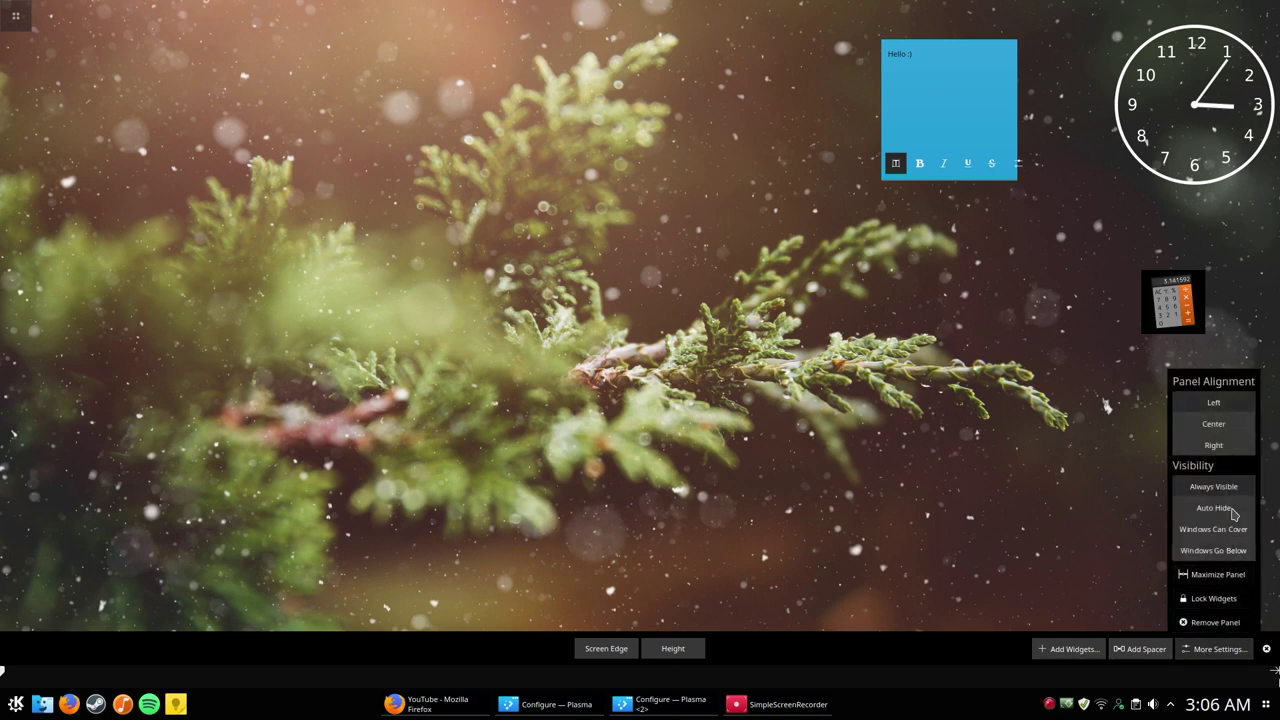
pyautogui.click(1236, 431)
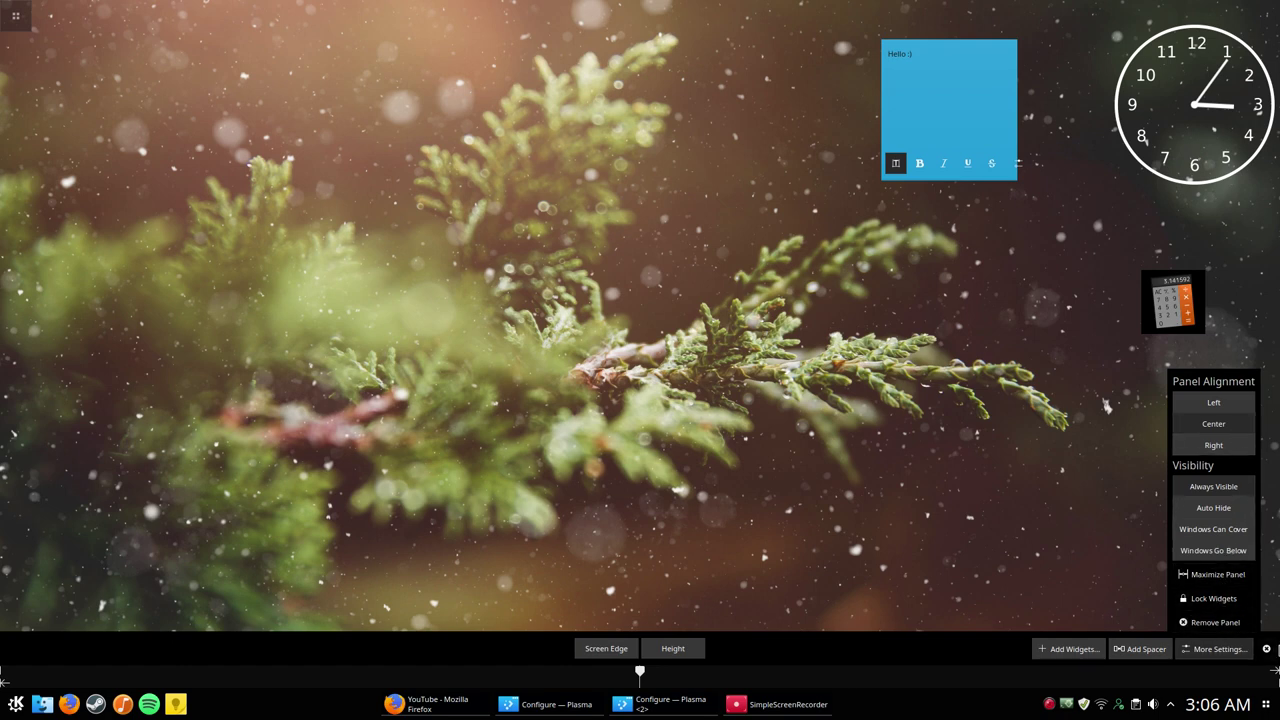
pyautogui.click(1266, 648)
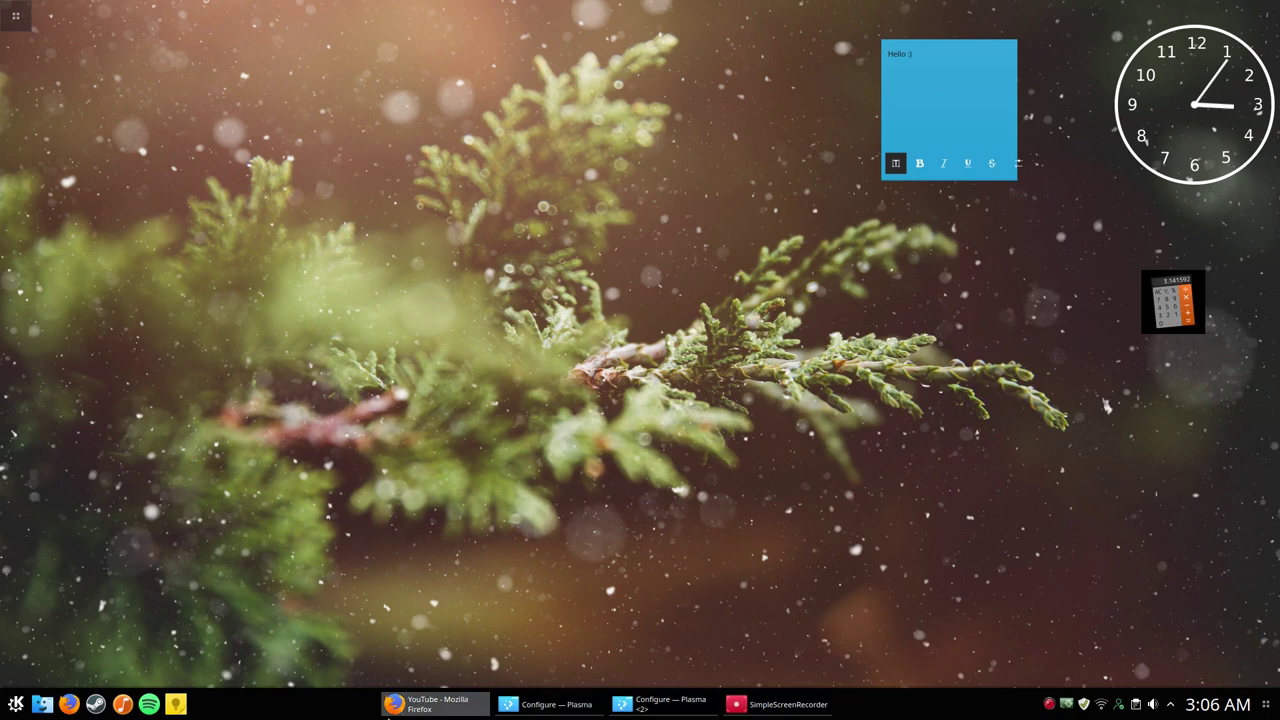
pyautogui.rightClick(288, 713)
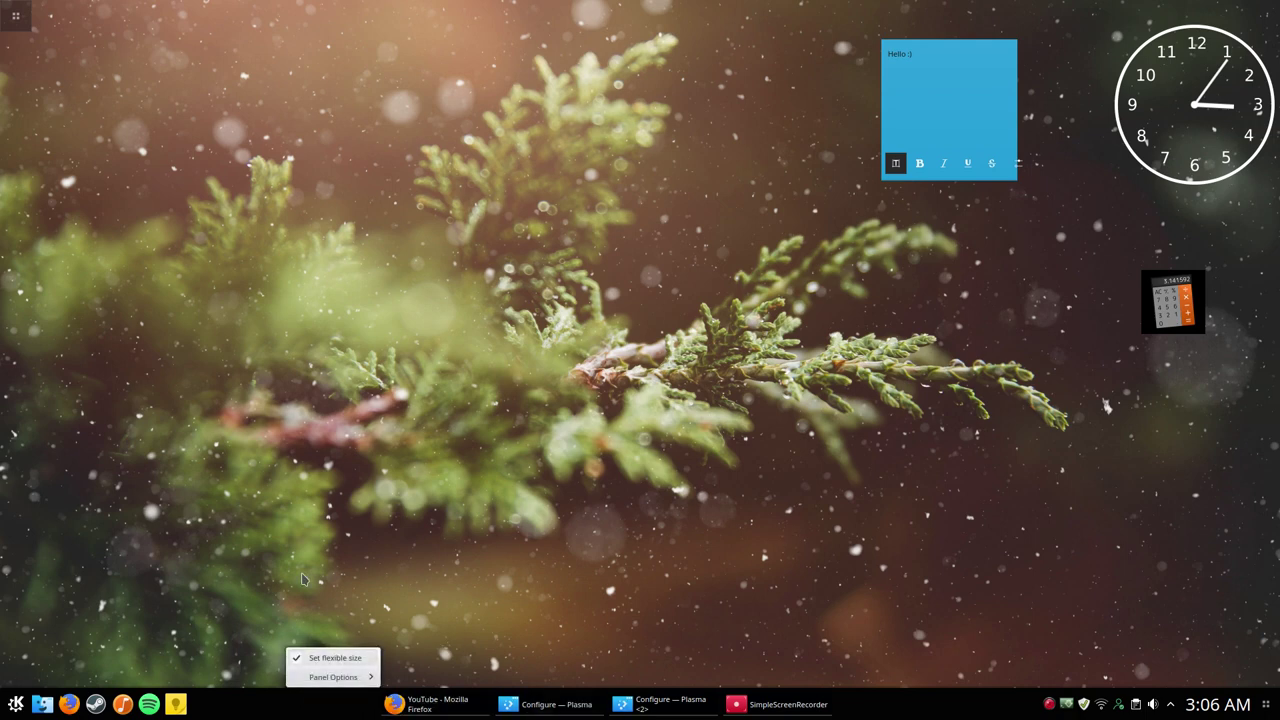
pyautogui.click(305, 514)
pyautogui.click(16, 704)
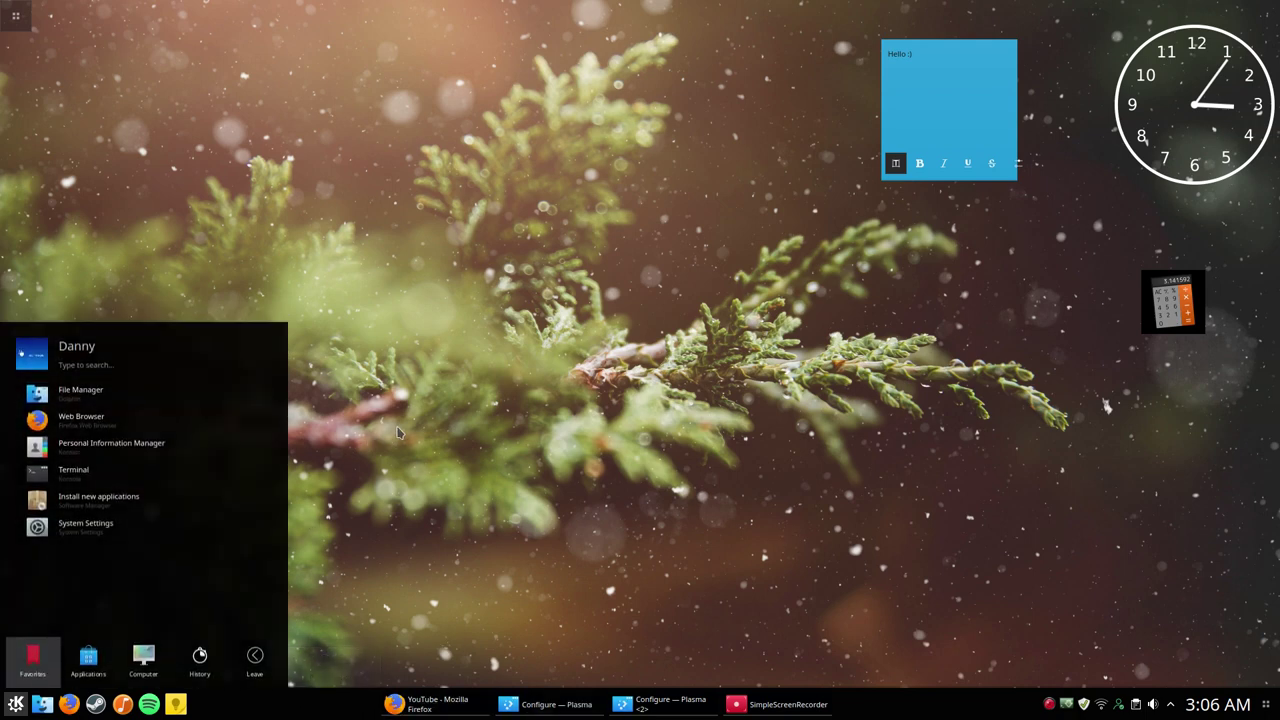
pyautogui.click(397, 432)
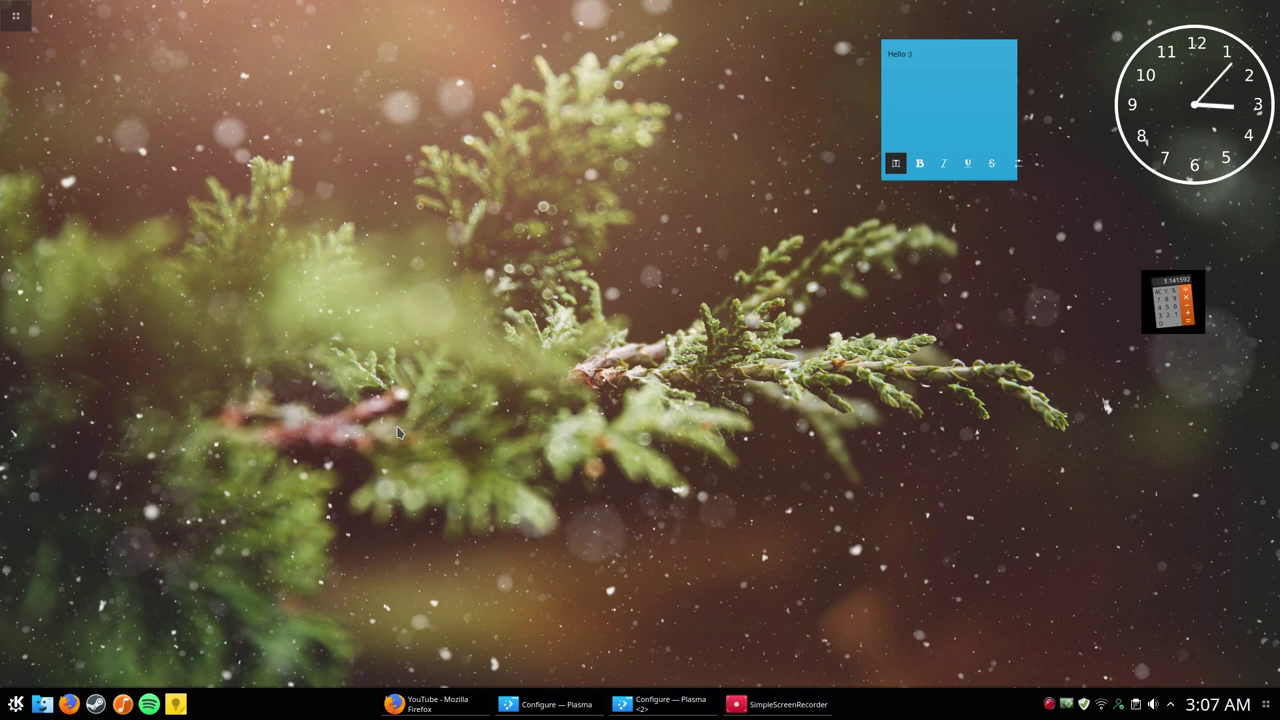
# Check the recording information in SimpleScreenRecorder, minimise its window, and bring up the recorder's options for saving the recording
pyautogui.click(765, 700)
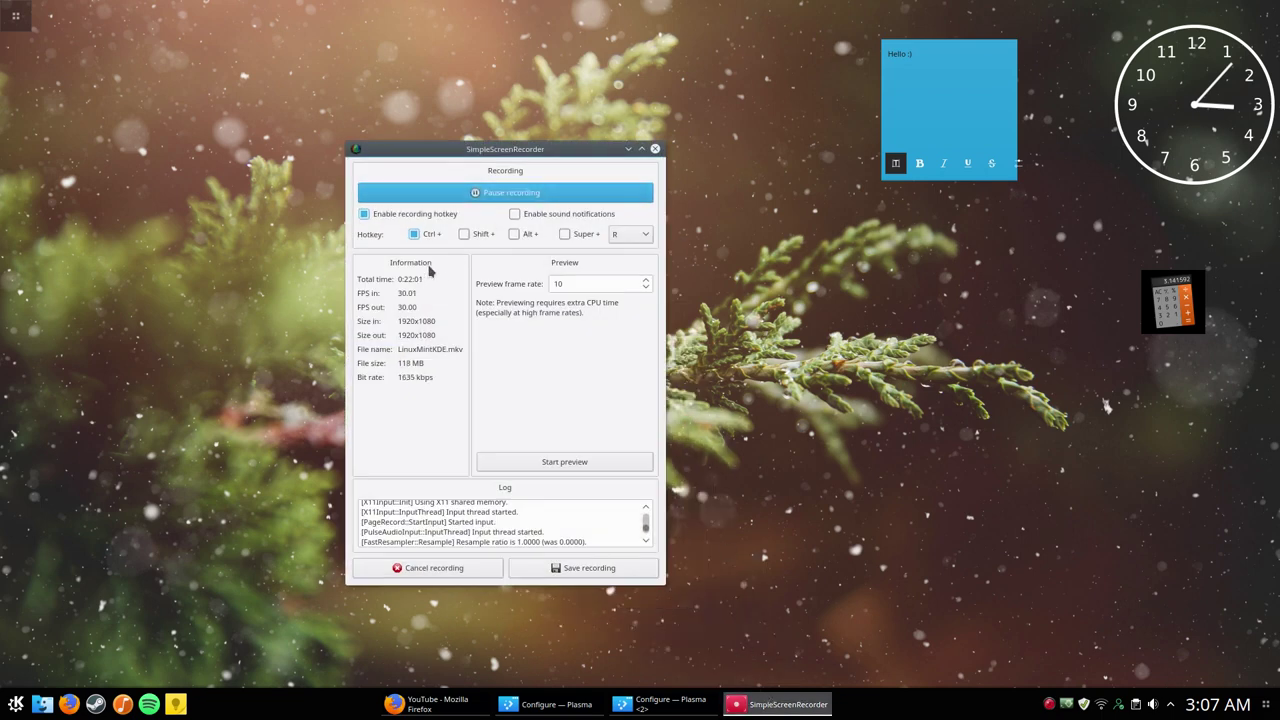
pyautogui.click(628, 149)
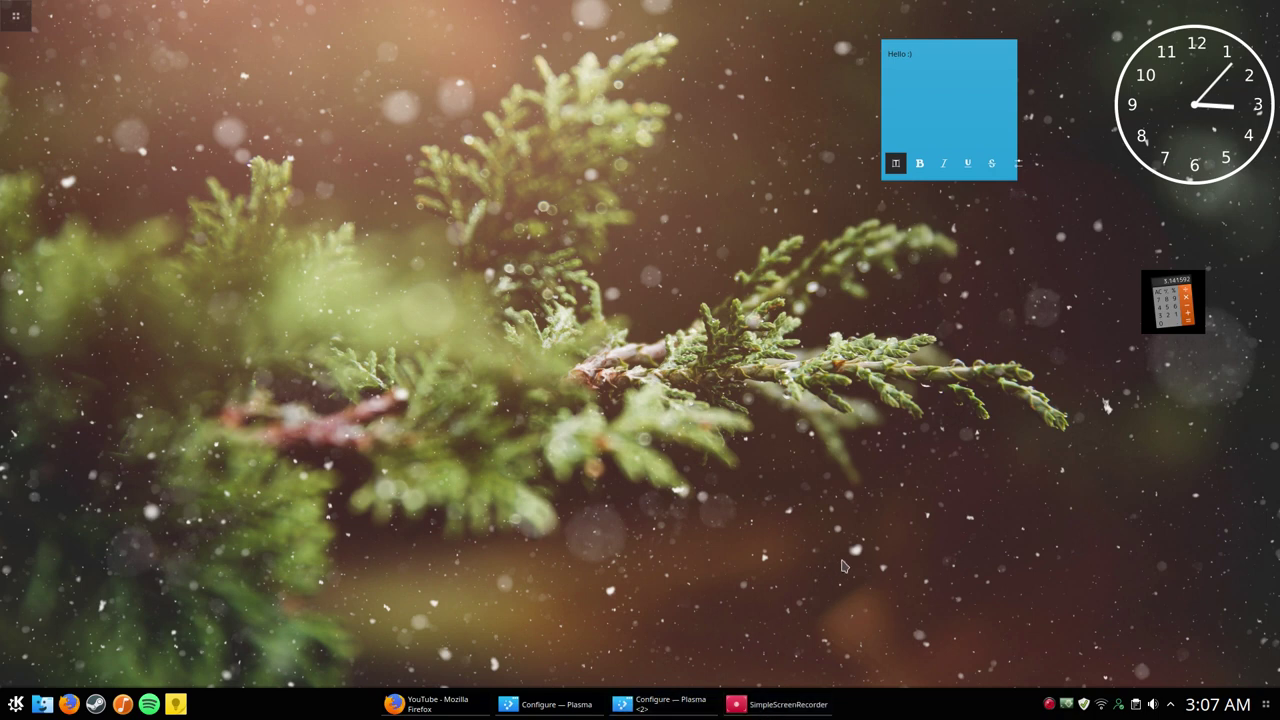
pyautogui.rightClick(1048, 704)
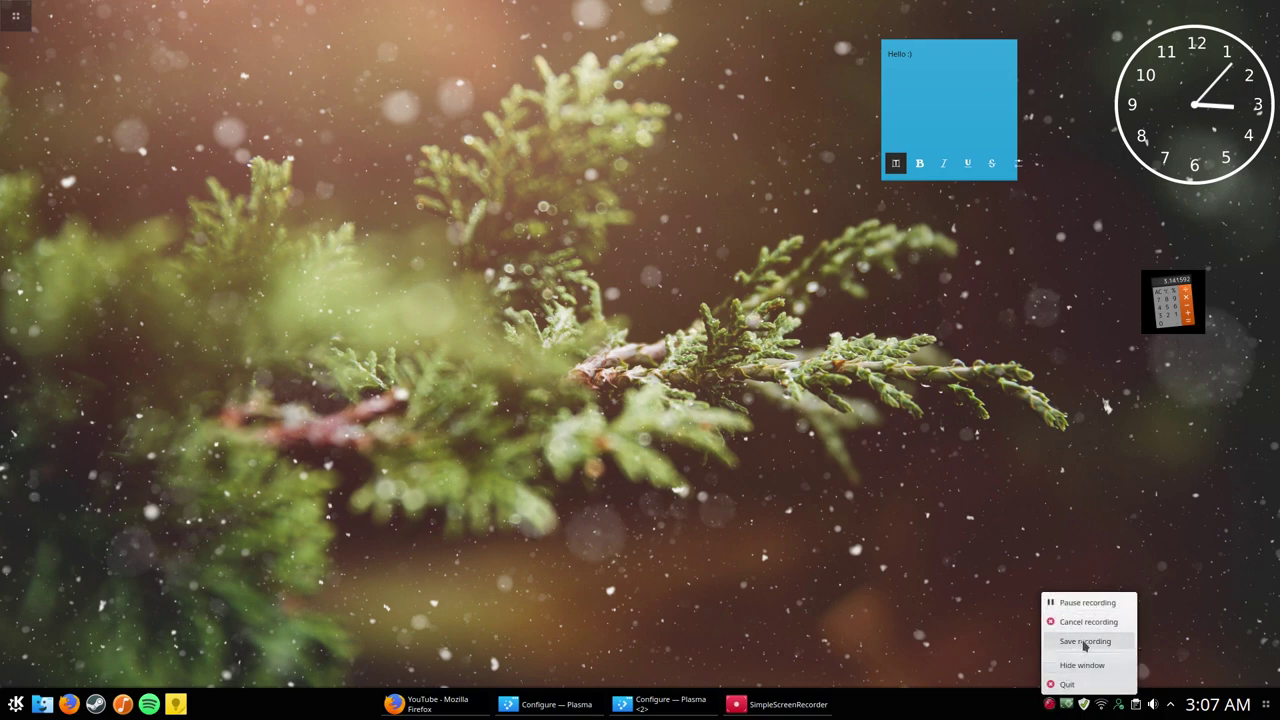